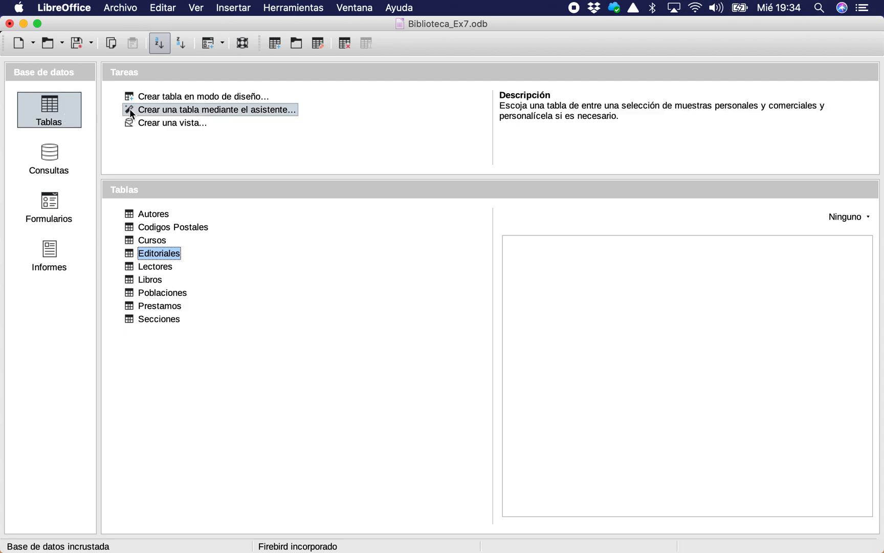
Open the existing Autores form from the database's forms.
click(53, 160)
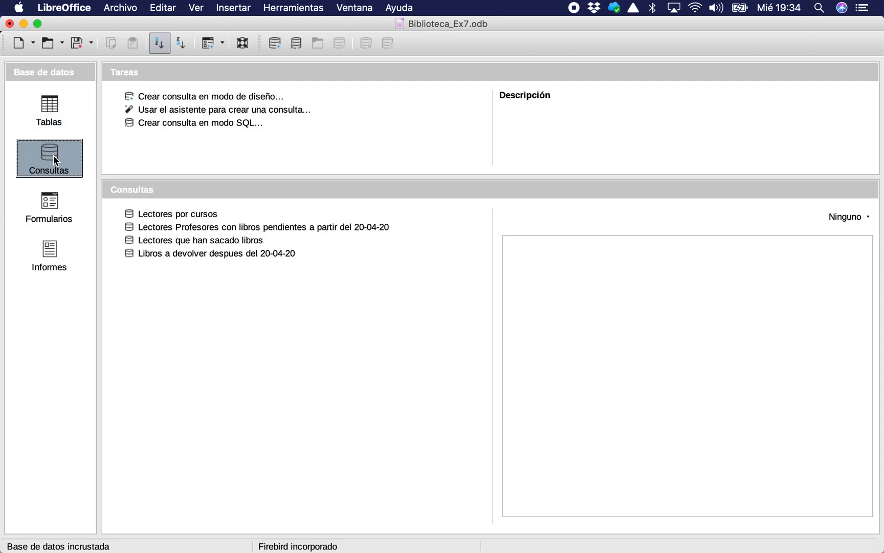
click(39, 203)
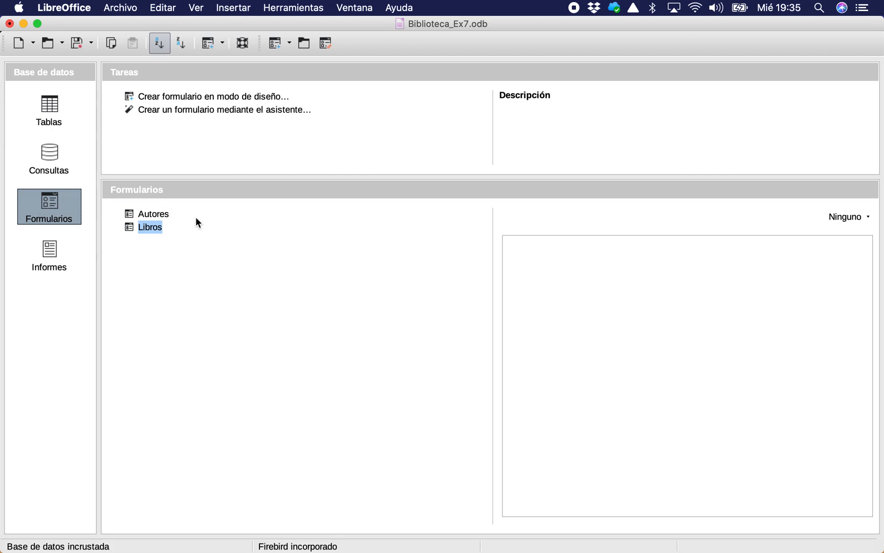
click(160, 219)
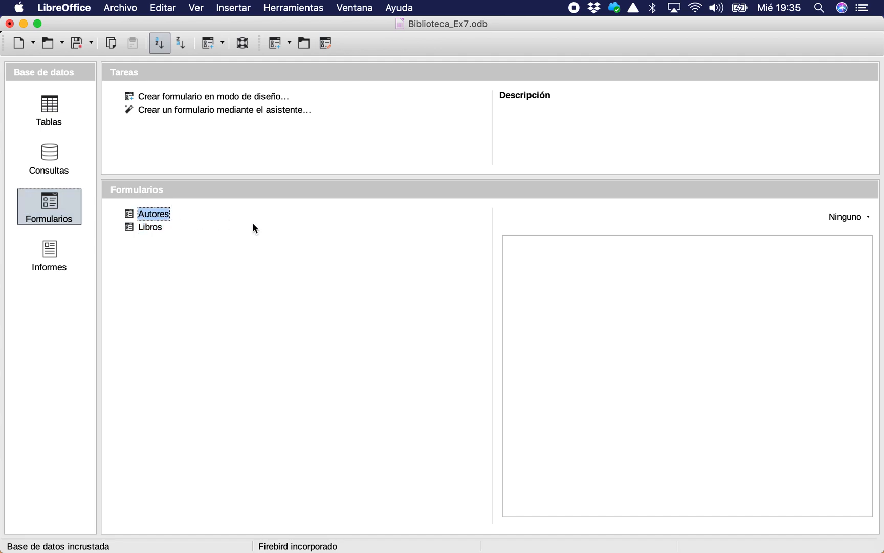
key(Return)
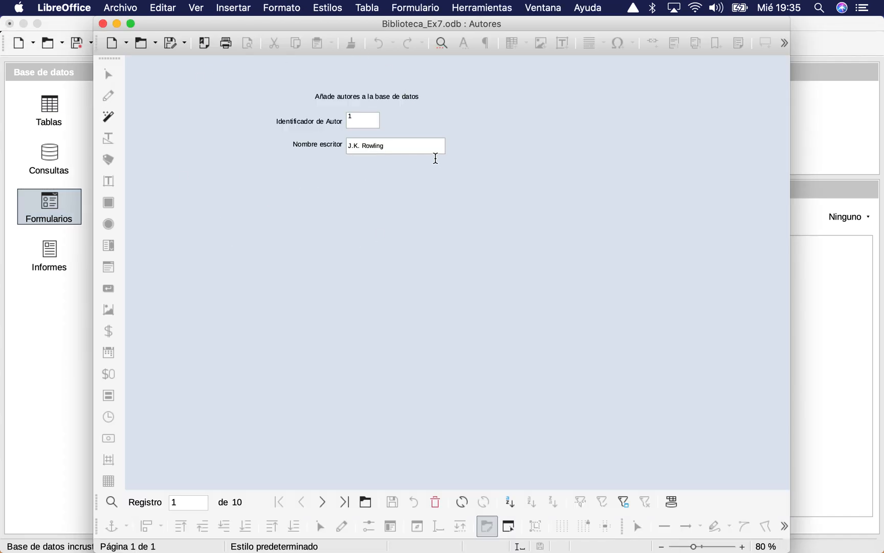
Page forward through the author records to the blank new record, and return to the last saved author.
click(321, 506)
click(321, 505)
click(321, 506)
click(321, 506)
click(321, 505)
click(321, 506)
click(322, 506)
click(321, 505)
click(321, 506)
click(322, 506)
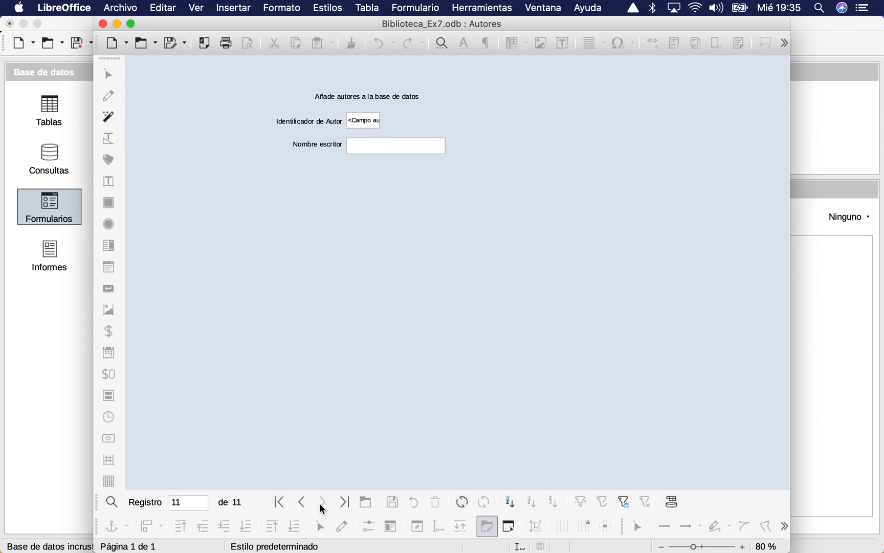
click(301, 502)
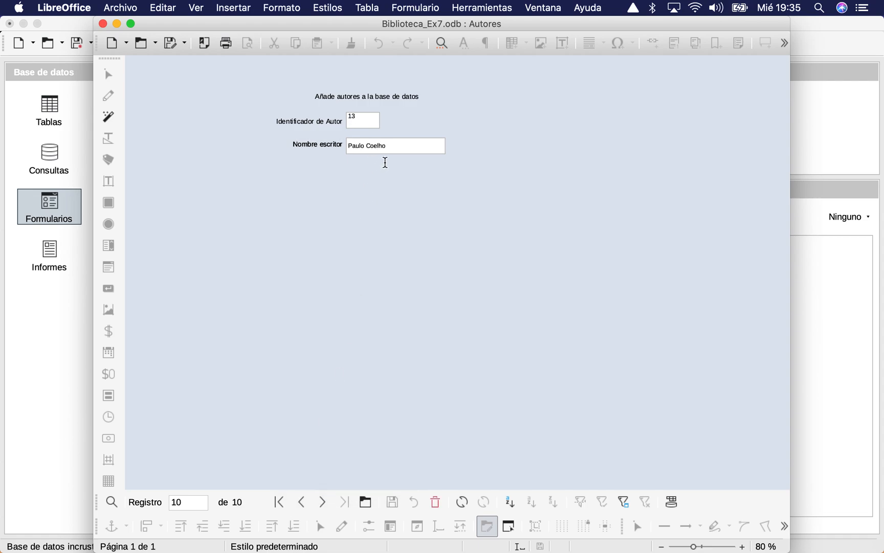
Open the Autores table, minimize the main database window and place the table beside the Autores form.
click(179, 27)
drag(179, 26, 236, 27)
click(51, 108)
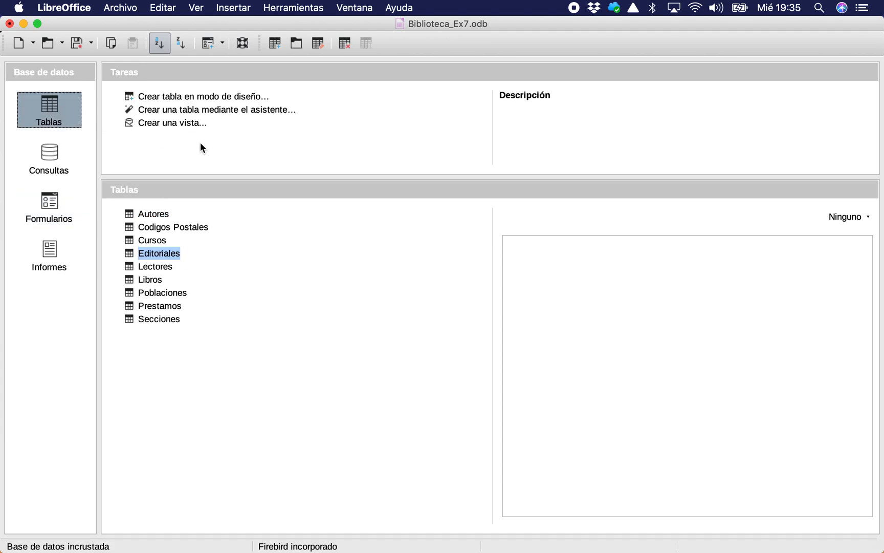
double_click(145, 214)
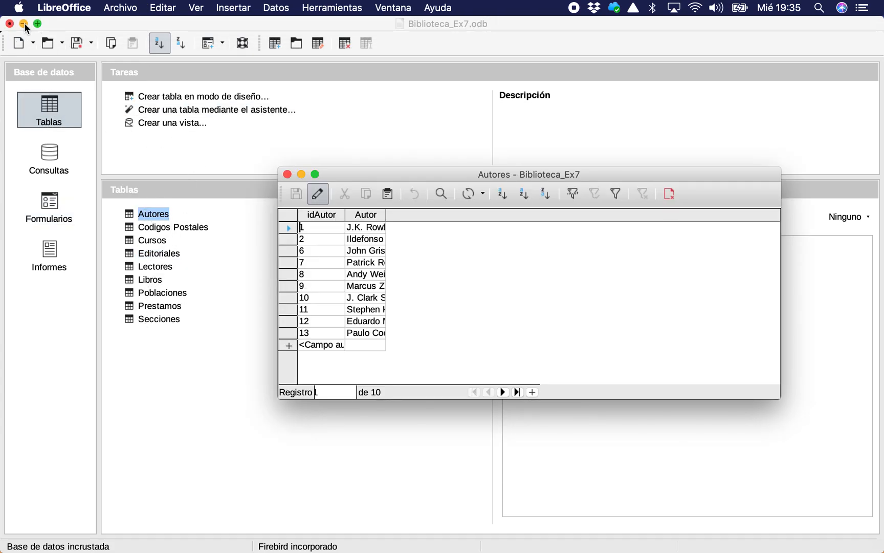
click(23, 24)
drag(420, 168, 179, 136)
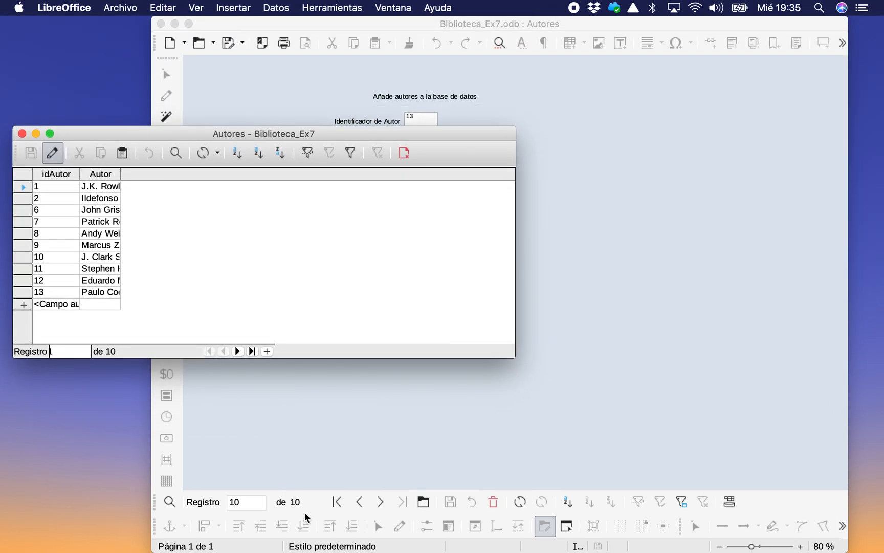
Step back through the form's author records to compare them with the Autores table rows.
click(371, 482)
click(368, 502)
click(369, 502)
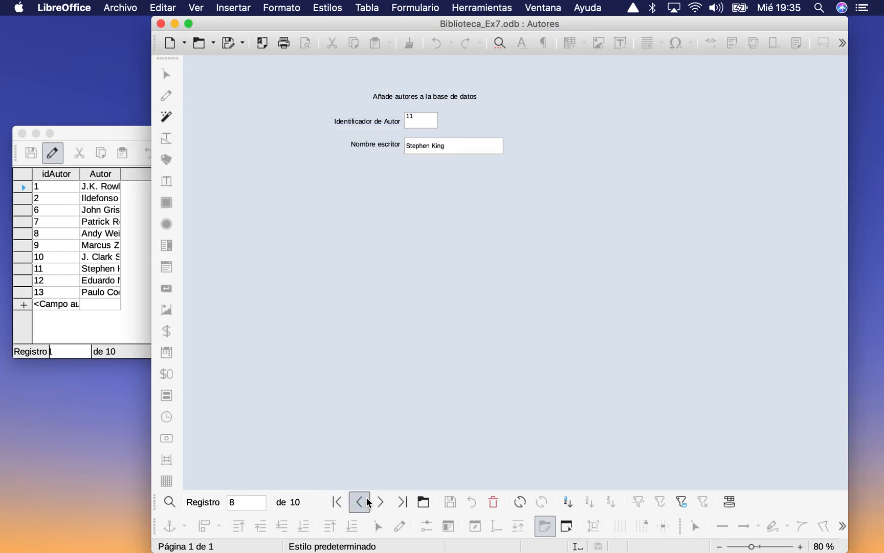
click(369, 502)
click(369, 502)
click(369, 503)
click(369, 502)
click(382, 502)
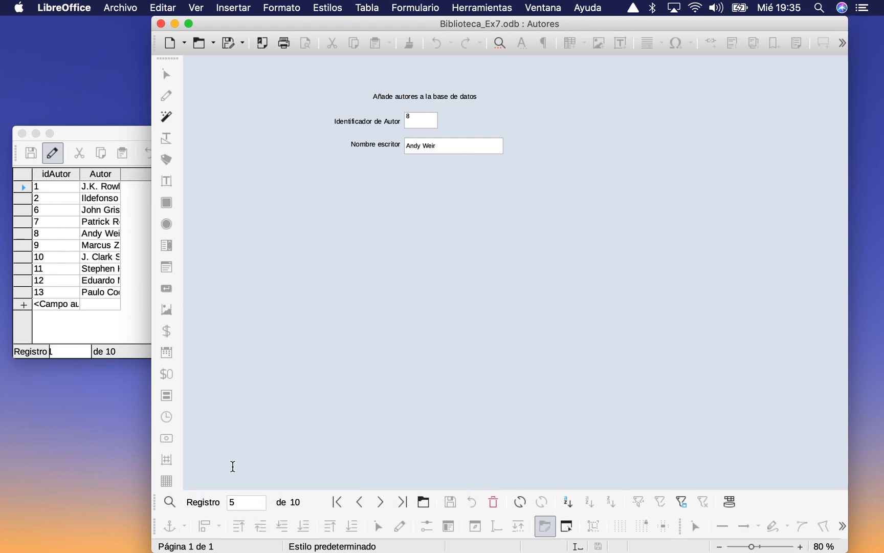
Jump to record 10 in the form and compare the blank new record in the form and in the table.
click(241, 502)
key(BackSpace)
text(10)
key(Return)
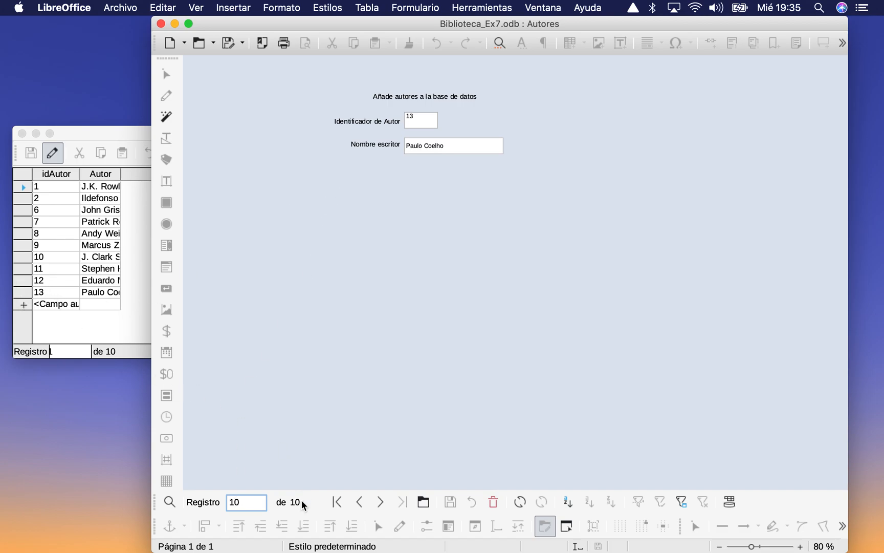
click(381, 504)
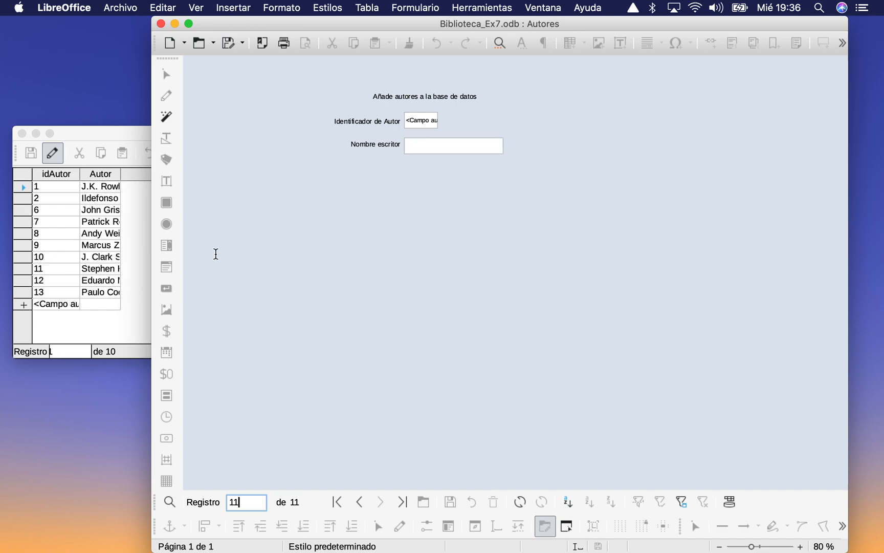
click(448, 149)
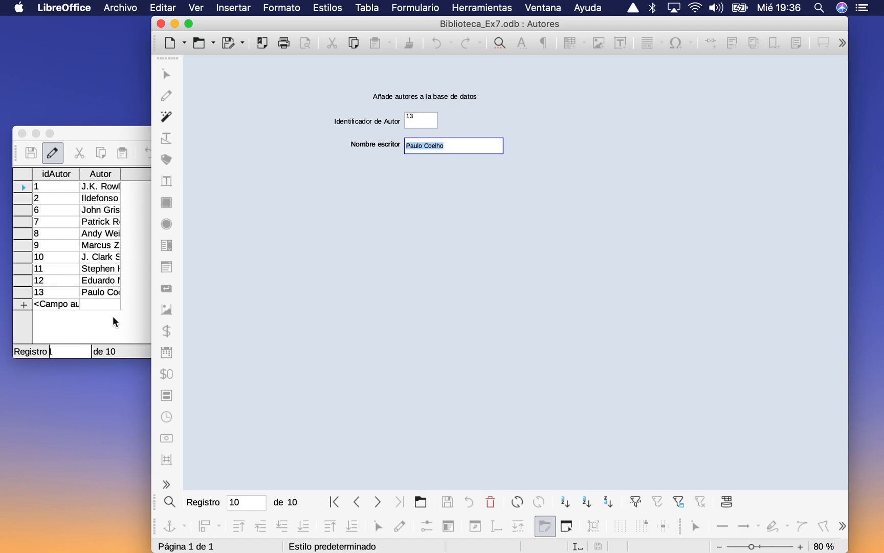
click(100, 302)
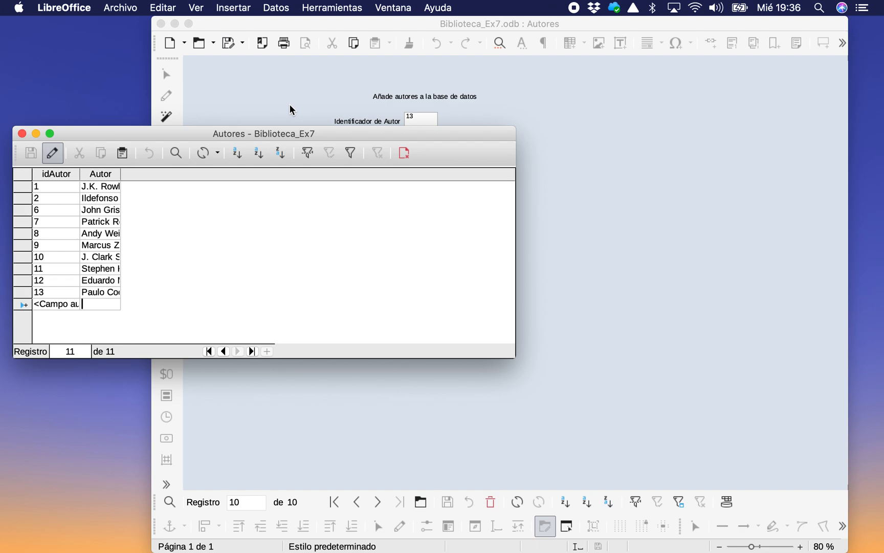
Close the Autores form and table, and bring back the Biblioteca_Ex7.odb database window.
click(161, 23)
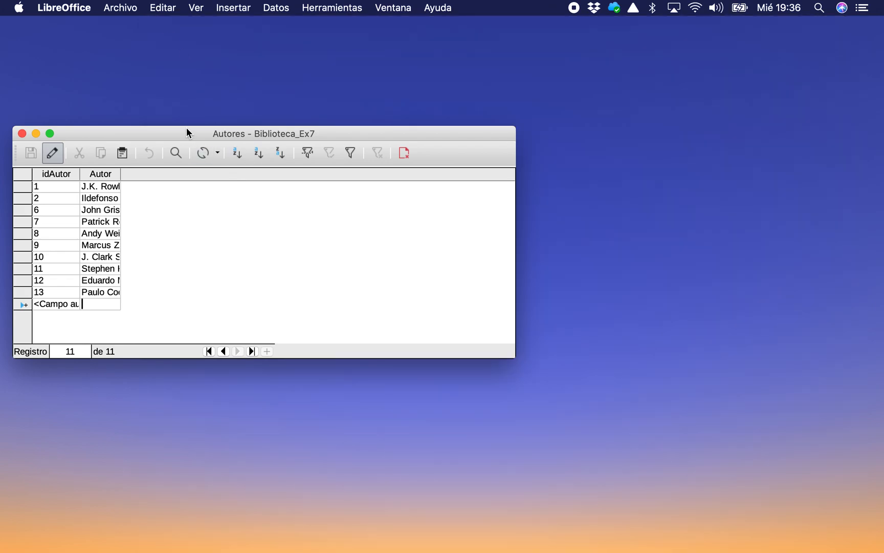
click(21, 133)
click(273, 534)
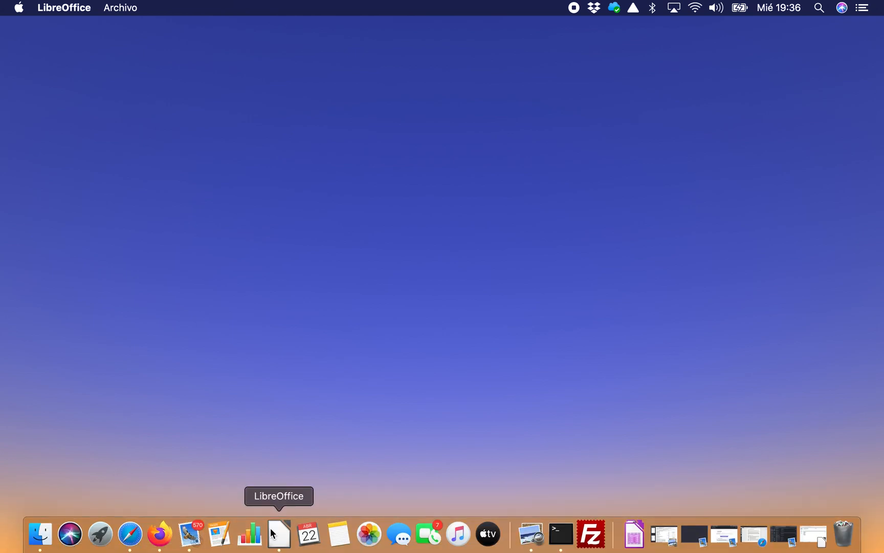
right_click(279, 534)
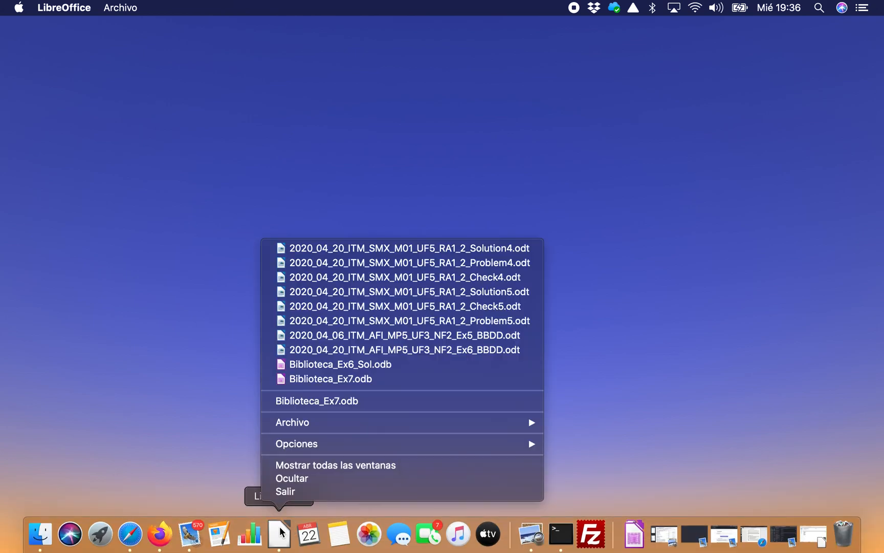
click(324, 401)
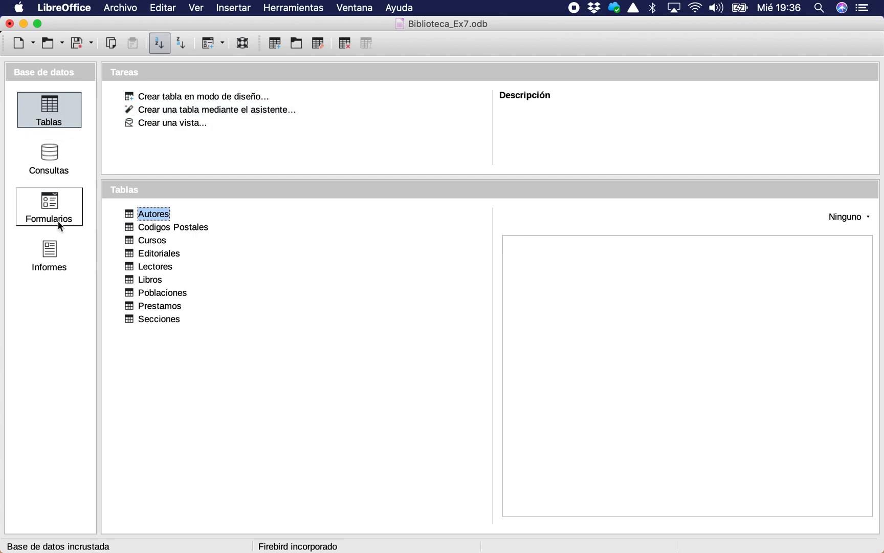
Create a new form in design mode and minimize the main database window.
click(49, 205)
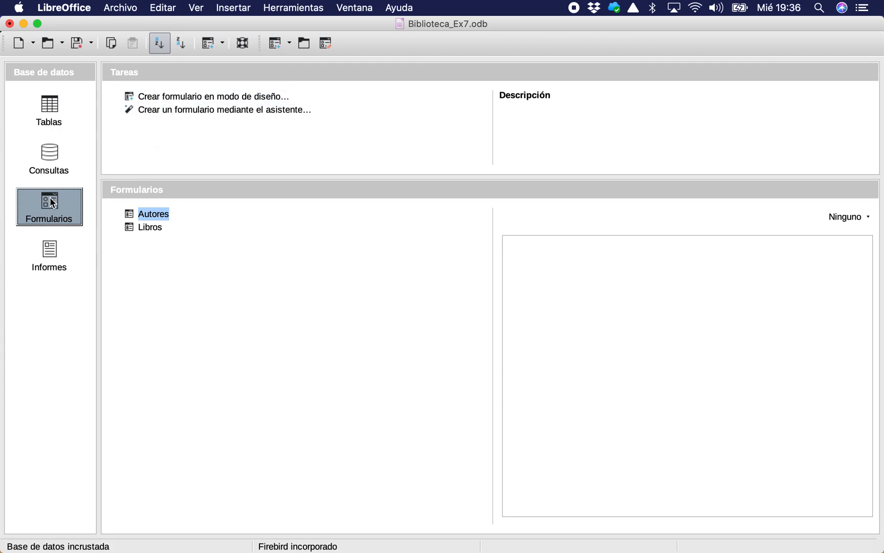
click(206, 97)
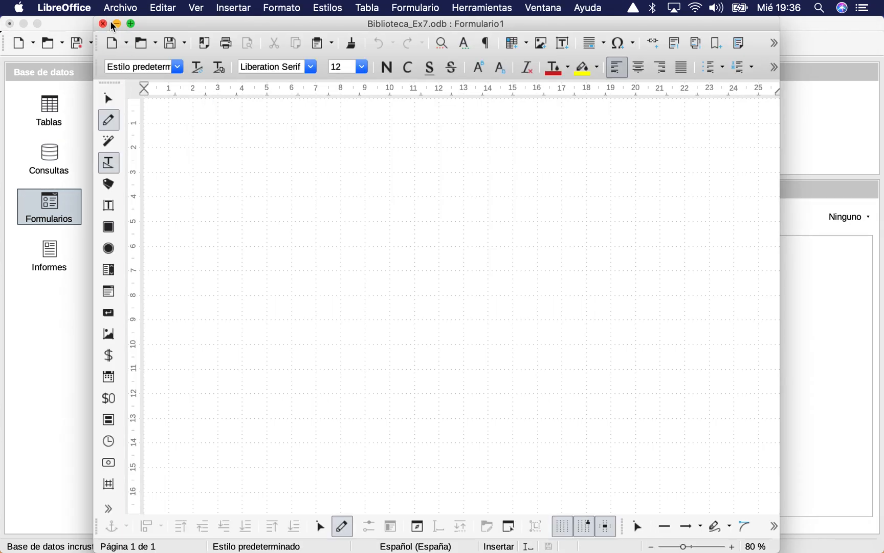
click(23, 24)
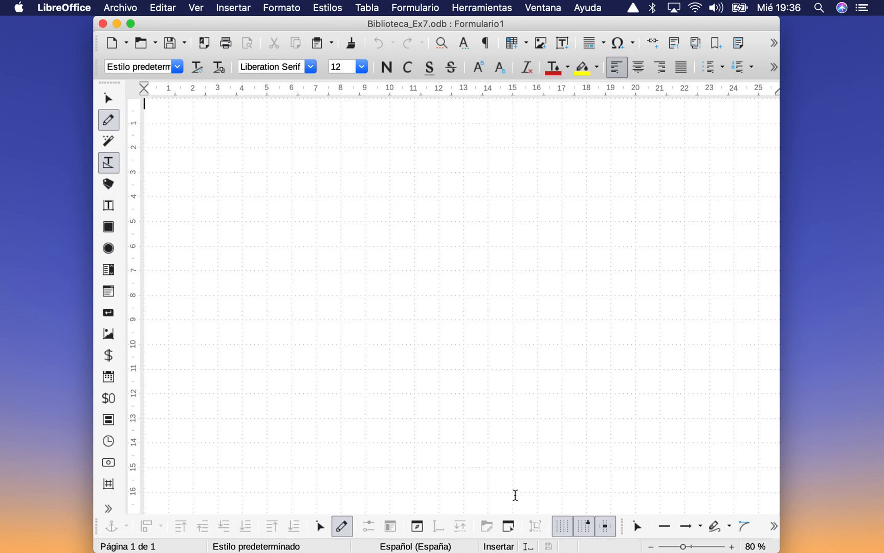
Open the Form Navigator and place it over the edge of the blank form page.
click(566, 533)
click(566, 534)
click(416, 536)
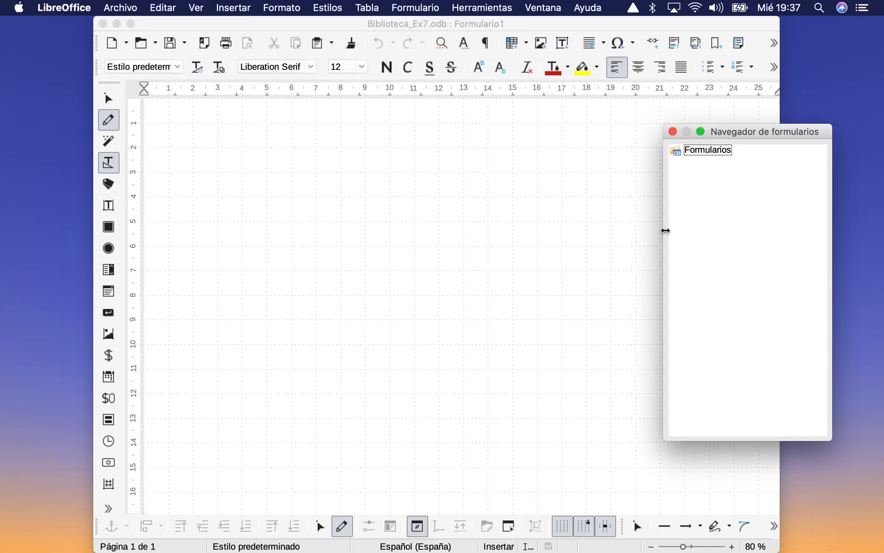
drag(758, 141, 692, 129)
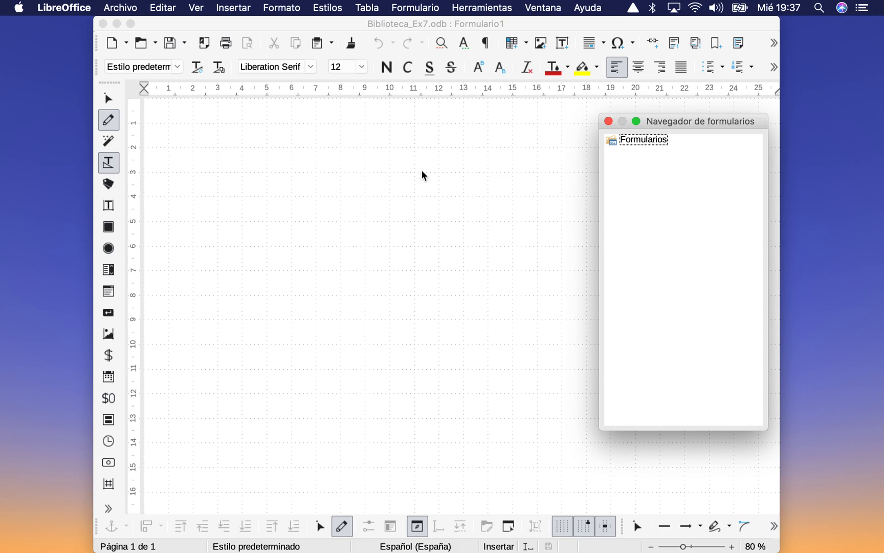
click(661, 142)
right_click(631, 142)
mouse_move(655, 150)
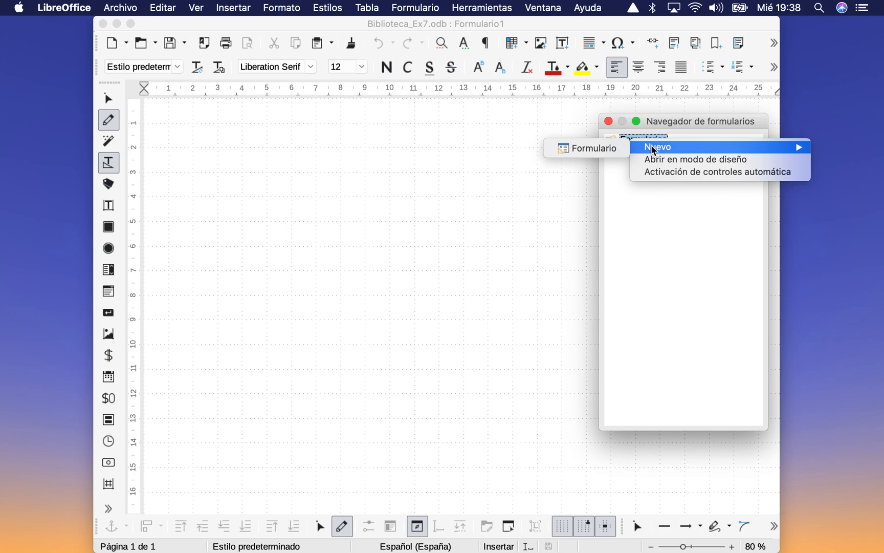
click(655, 206)
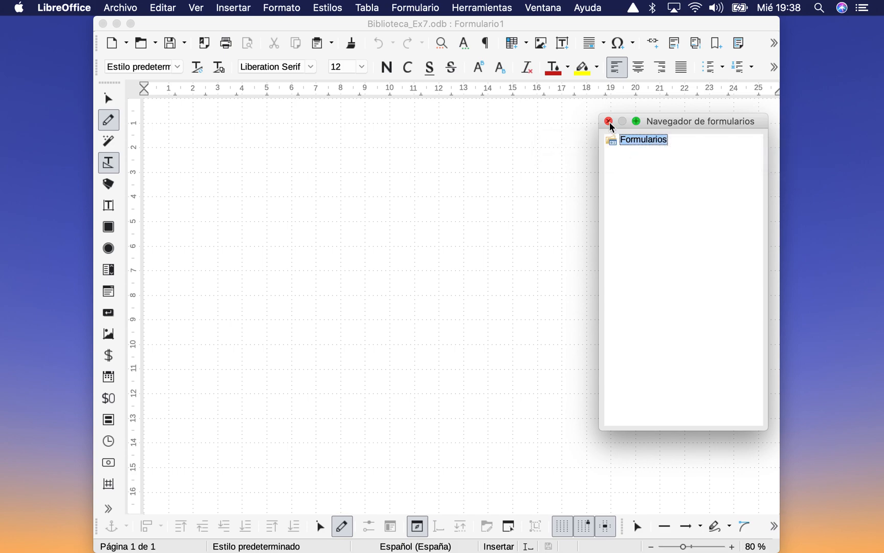
click(609, 121)
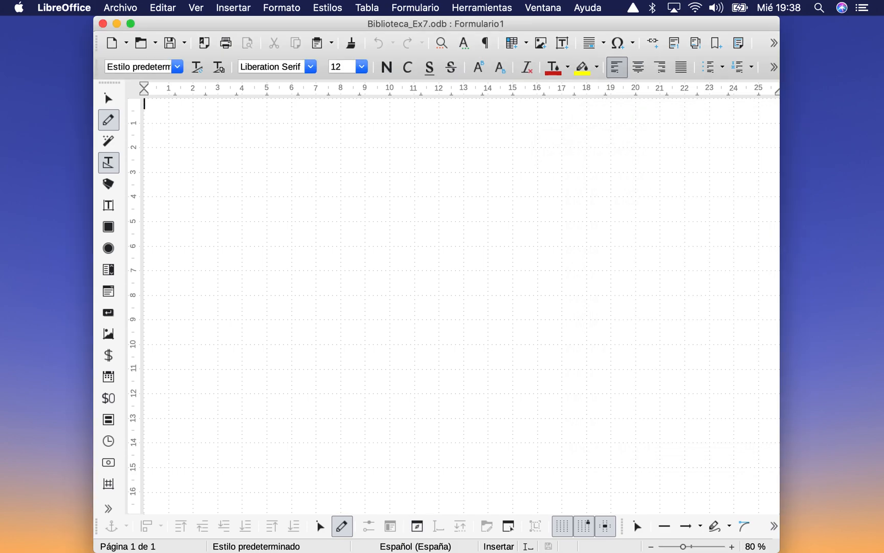
Add a new form under Formularios in the Form Navigator and name it Editoriales.
click(414, 531)
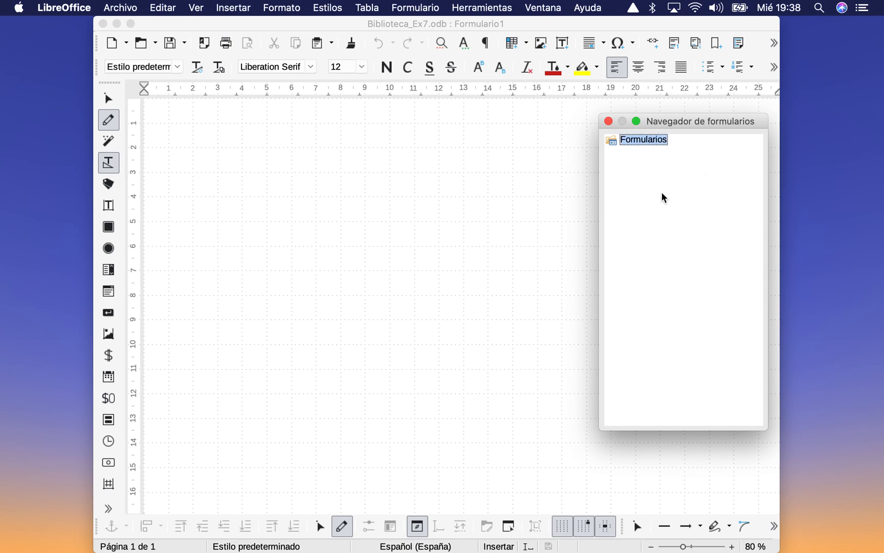
right_click(630, 143)
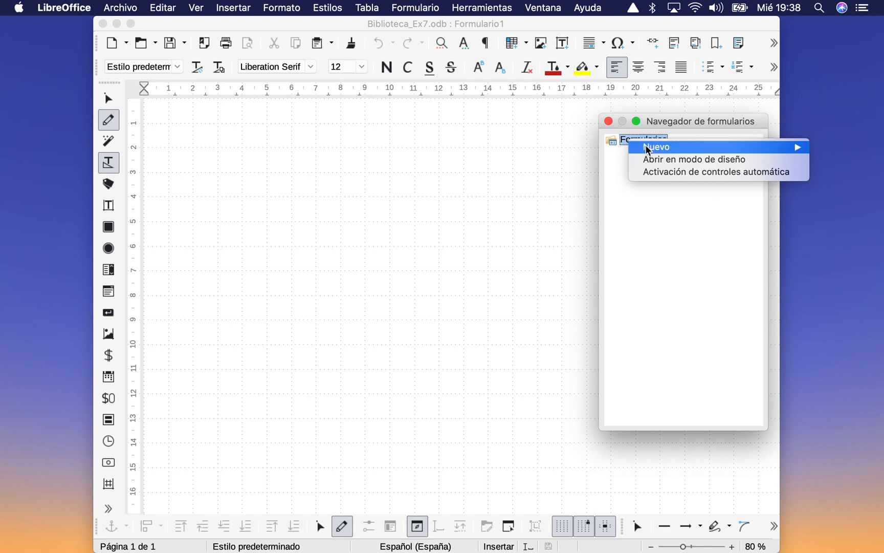
mouse_move(647, 147)
click(592, 149)
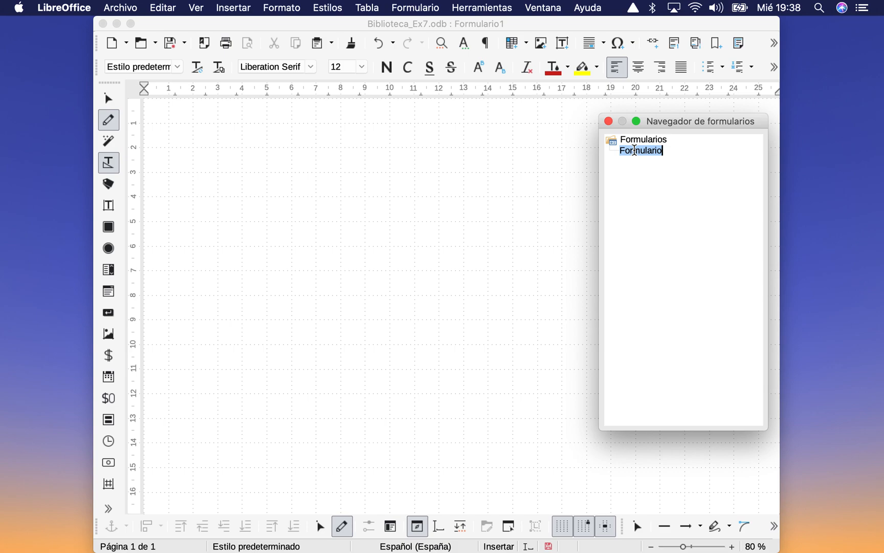
text(Editro)
key(BackSpace)
key(BackSpace)
text(oriales)
click(636, 150)
key(BackSpace)
key(Return)
right_click(644, 152)
click(676, 225)
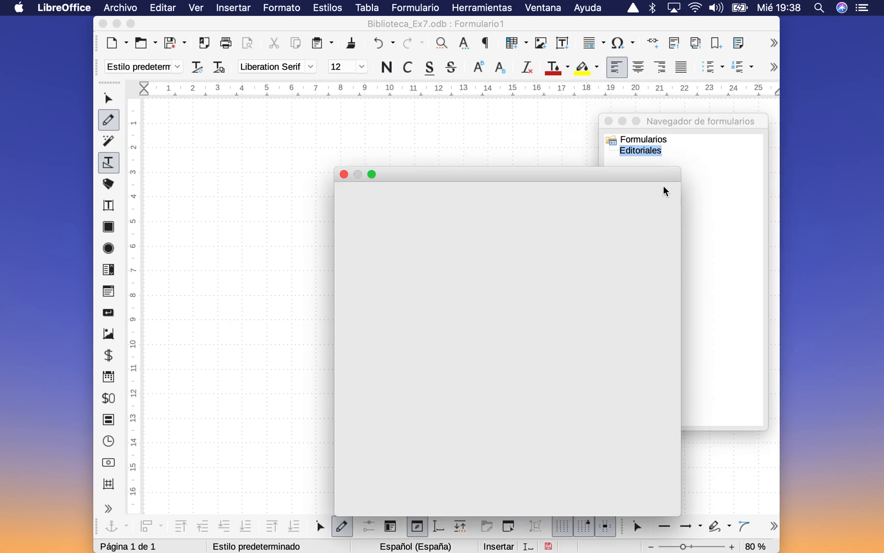
click(344, 174)
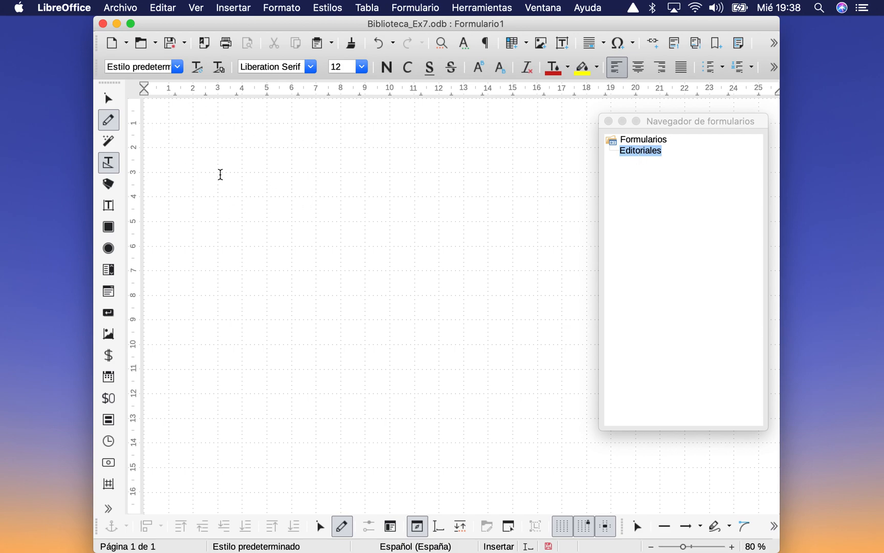
Review the general properties of the Editoriales form and close them.
right_click(641, 150)
mouse_move(660, 156)
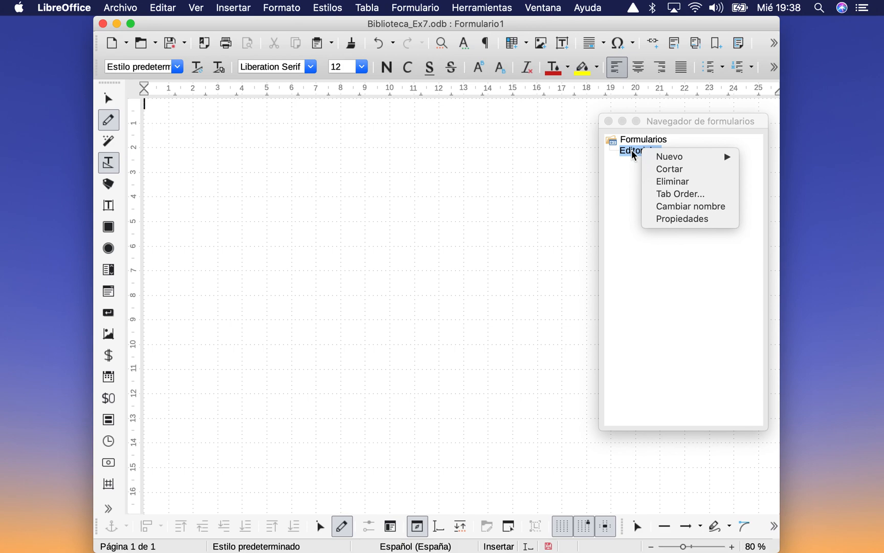
click(663, 220)
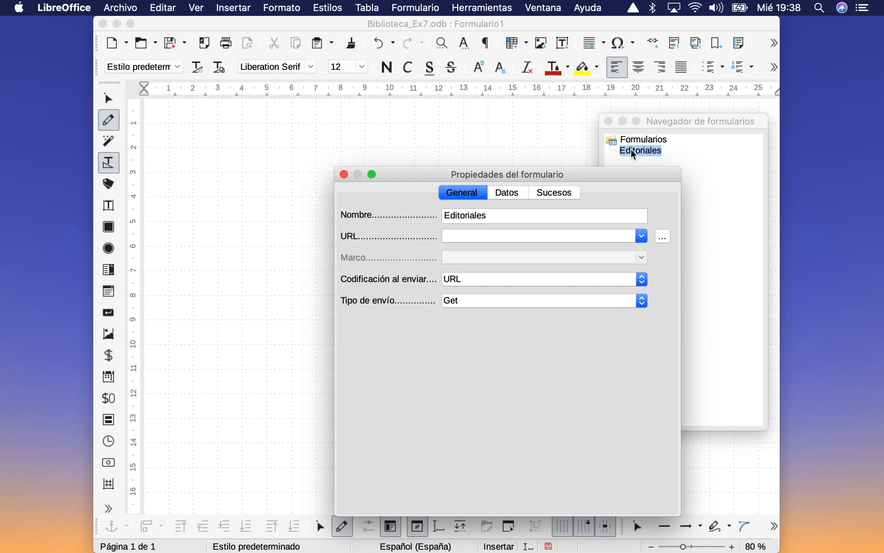
click(344, 175)
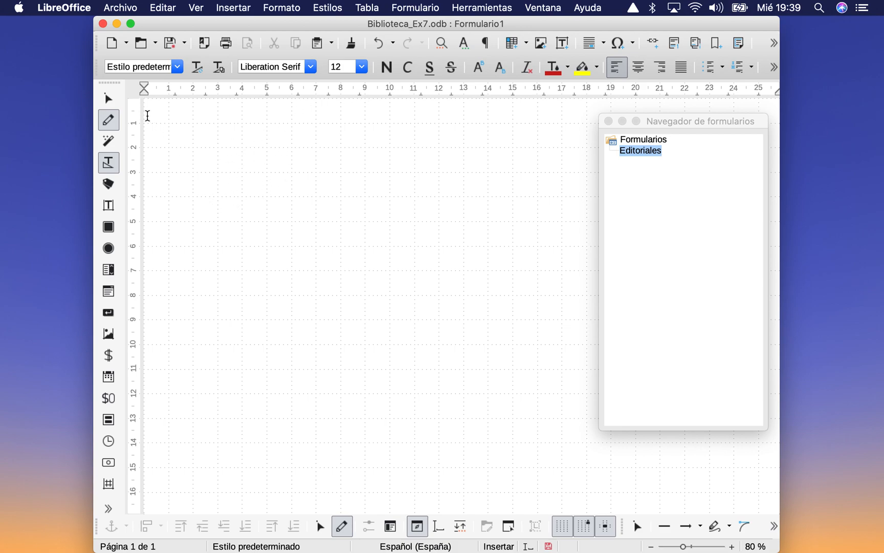
text(Hola)
key(BackSpace)
key(BackSpace)
key(BackSpace)
key(BackSpace)
key(BackSpace)
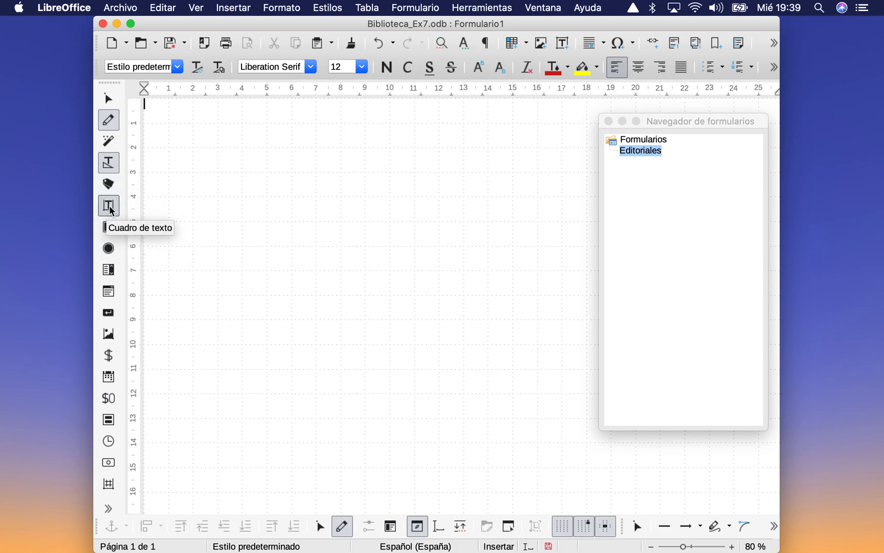
Draw a label field about 5 × 1 cm on the page and a text box about 3,17 × 1 cm beside it.
click(108, 185)
drag(218, 172, 341, 197)
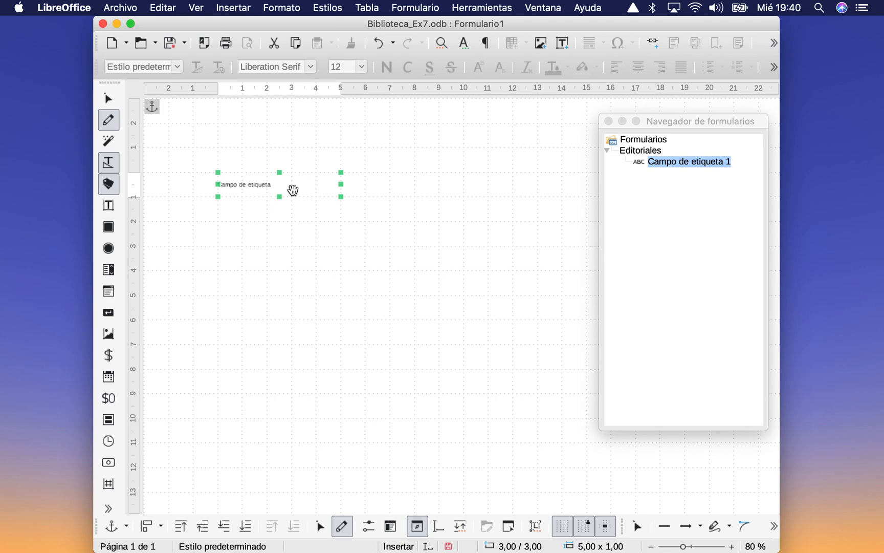
click(108, 205)
drag(365, 172, 443, 197)
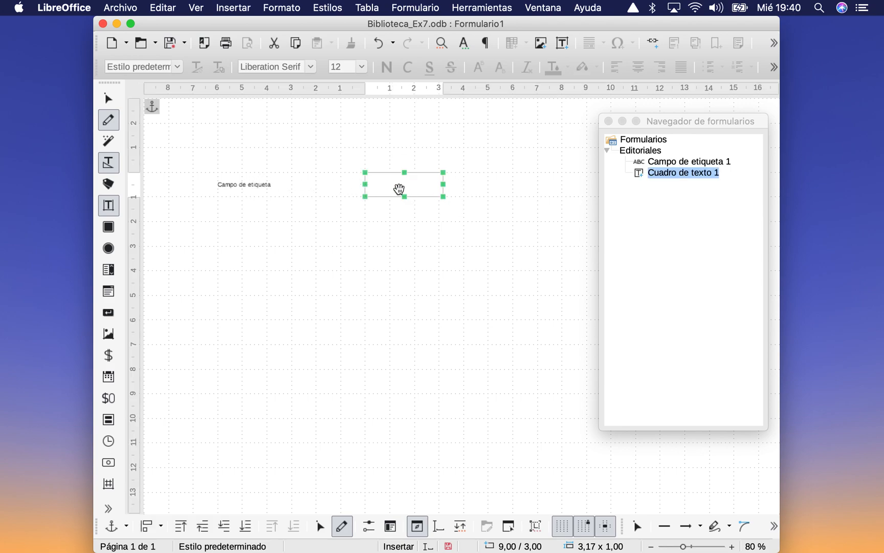
click(241, 185)
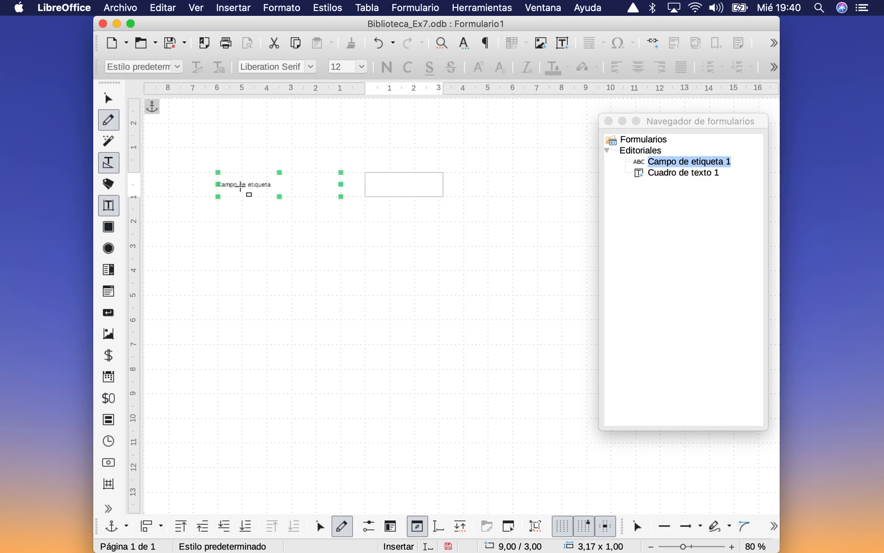
click(391, 182)
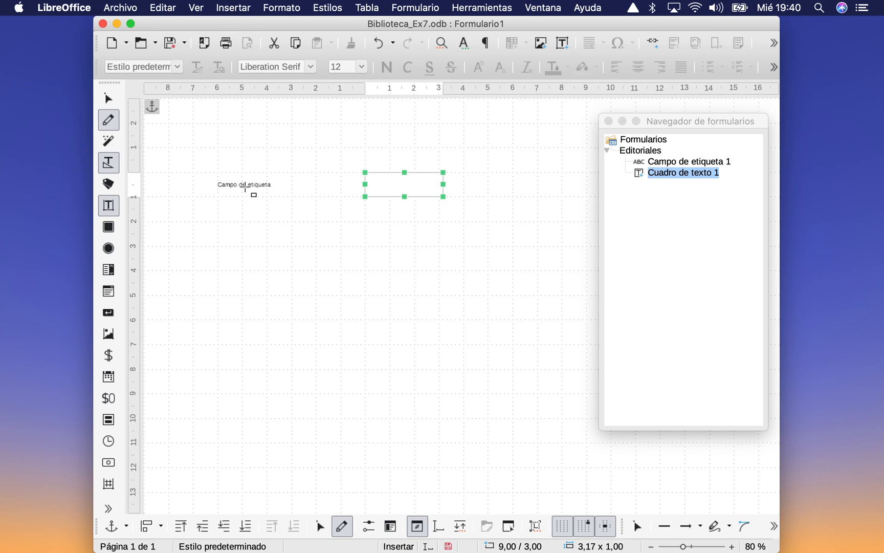
right_click(687, 169)
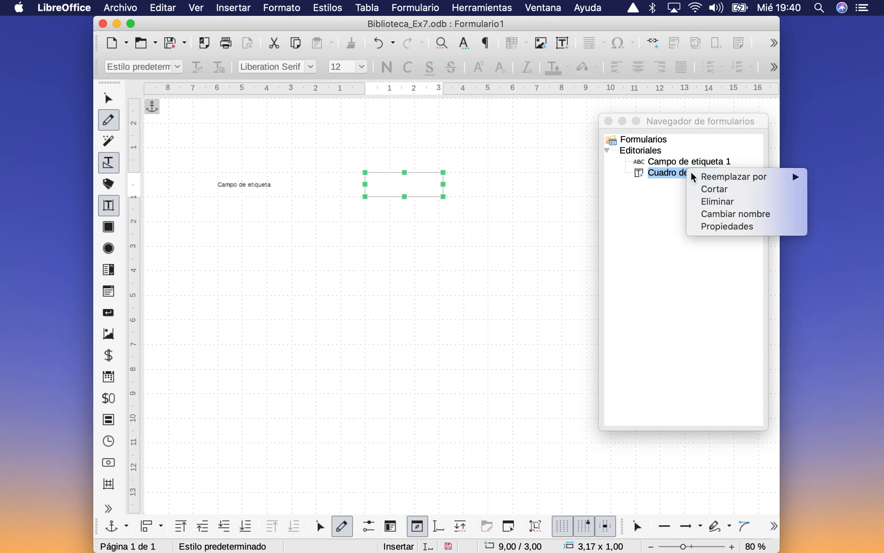
click(636, 210)
right_click(381, 185)
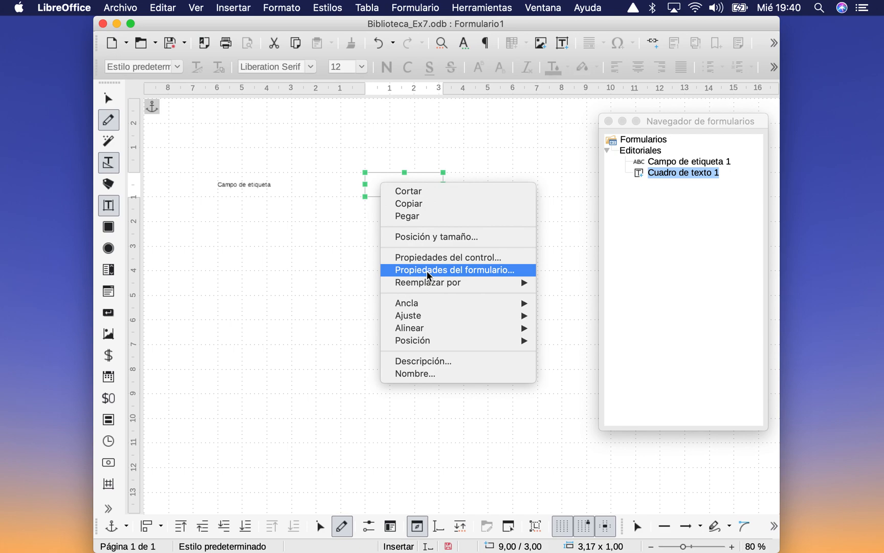
click(636, 152)
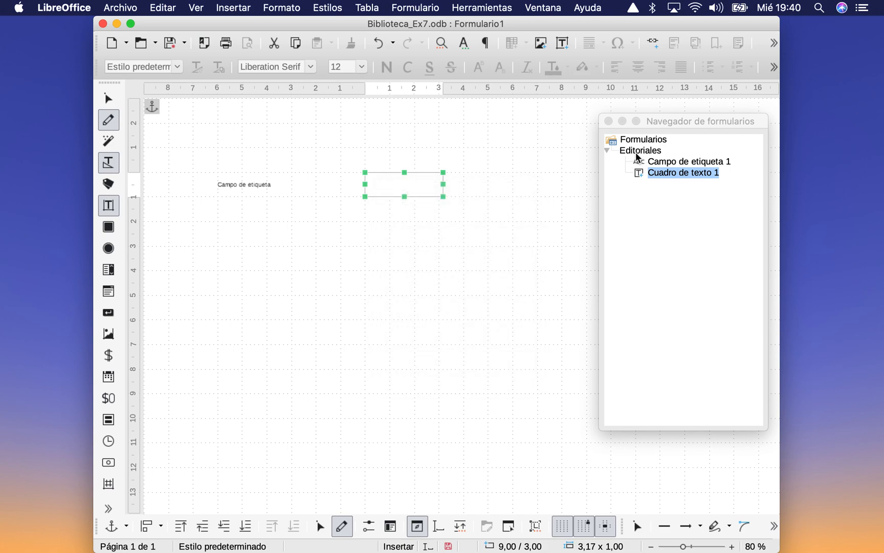
Open the Editoriales form's properties, place the window below the navigator entries and compare them with the label's and text box's properties.
click(635, 152)
right_click(636, 152)
click(663, 223)
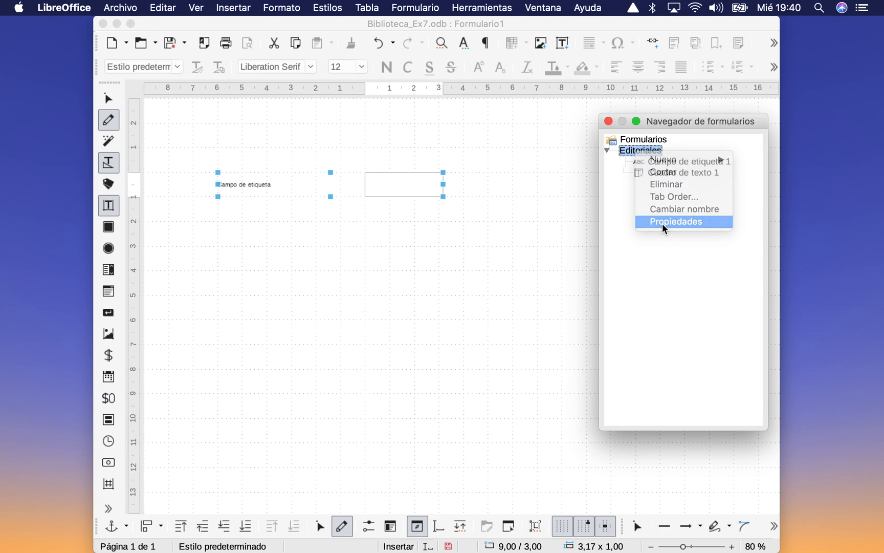
drag(434, 183, 585, 169)
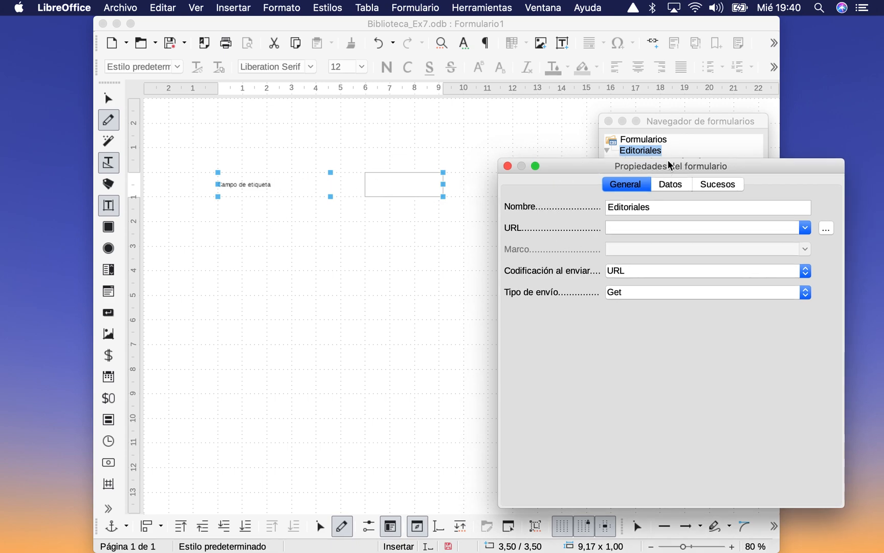
drag(660, 167, 634, 199)
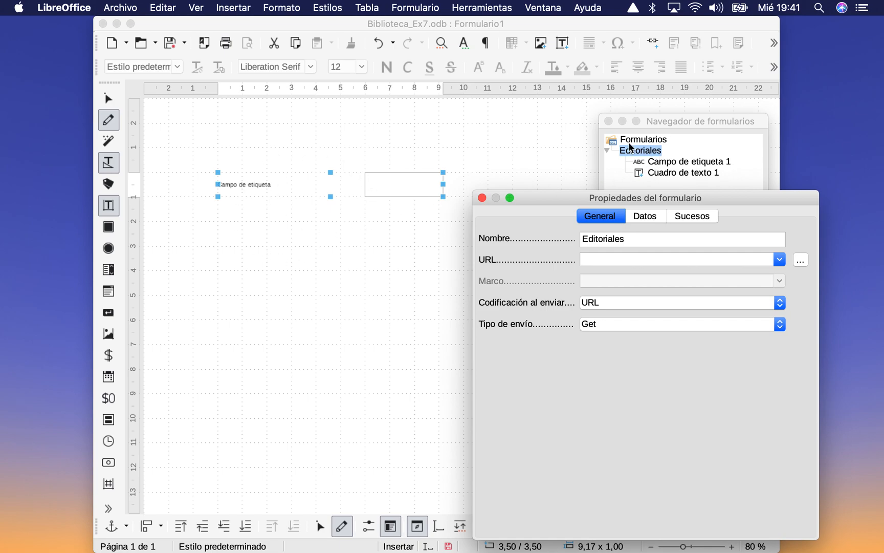
click(668, 163)
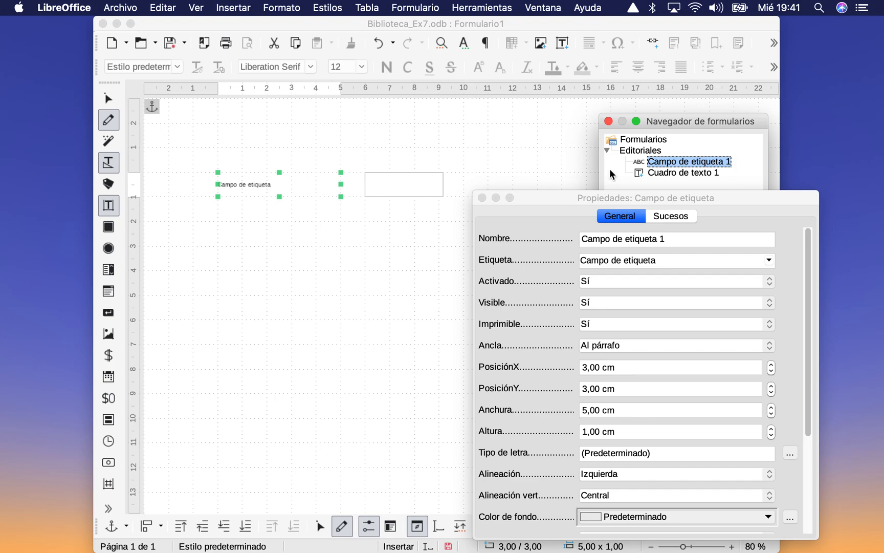
click(688, 173)
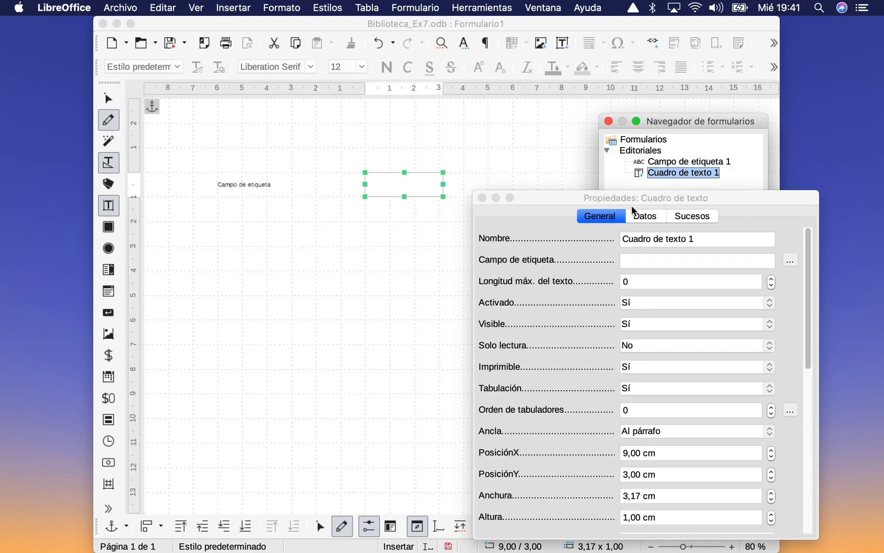
click(651, 150)
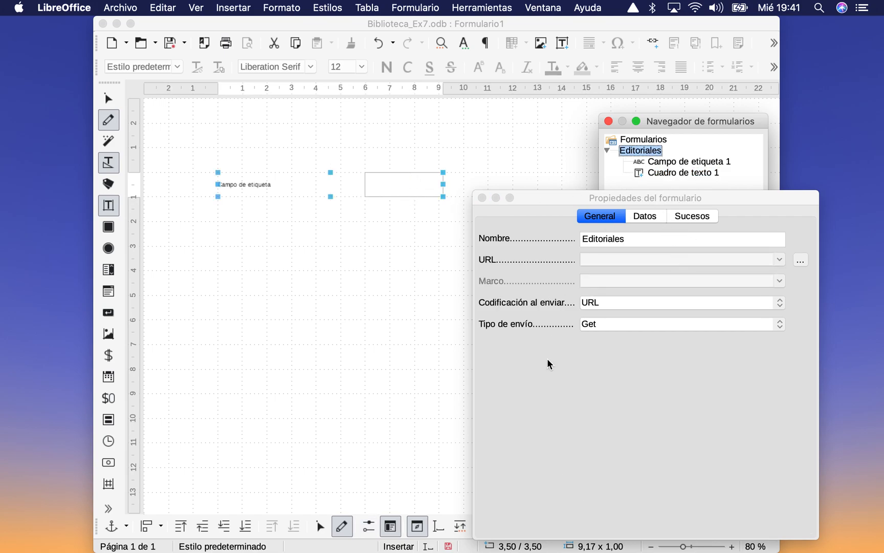
Name the label control EtidEditorial in its properties.
click(667, 163)
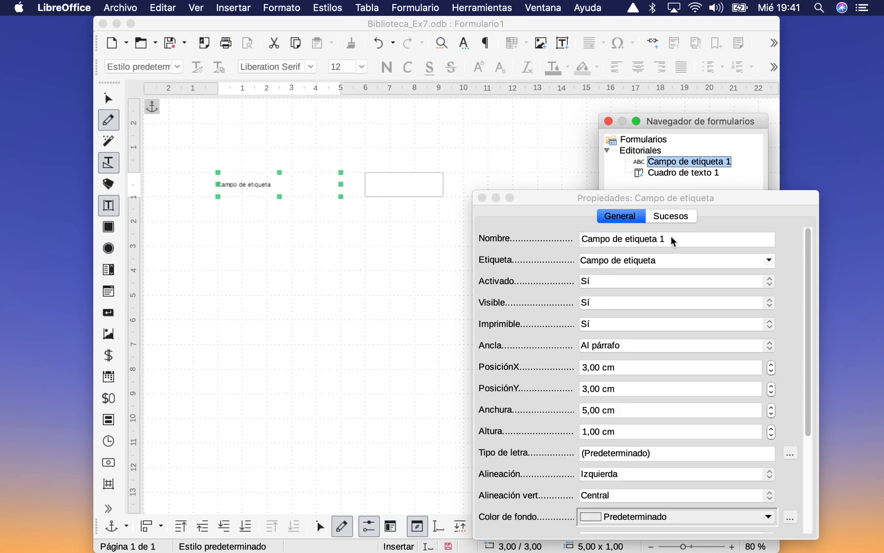
click(671, 237)
click(671, 236)
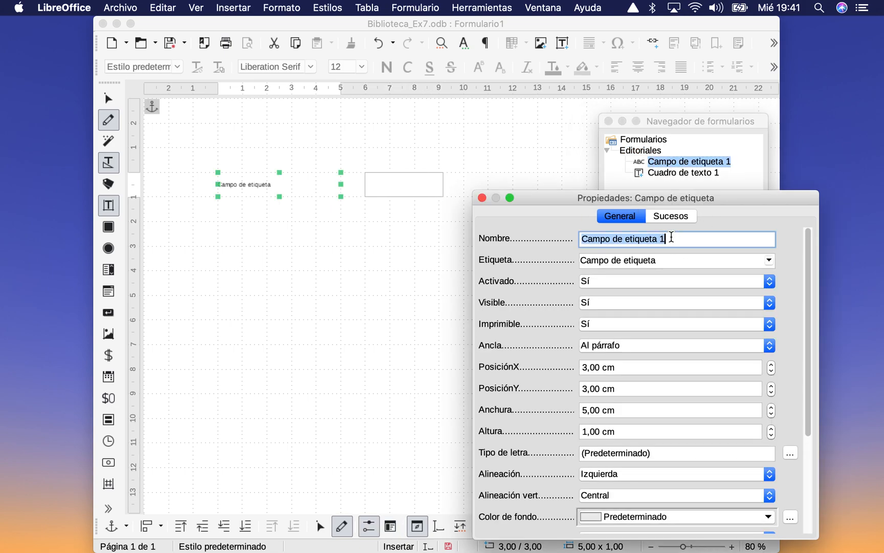
text(Et)
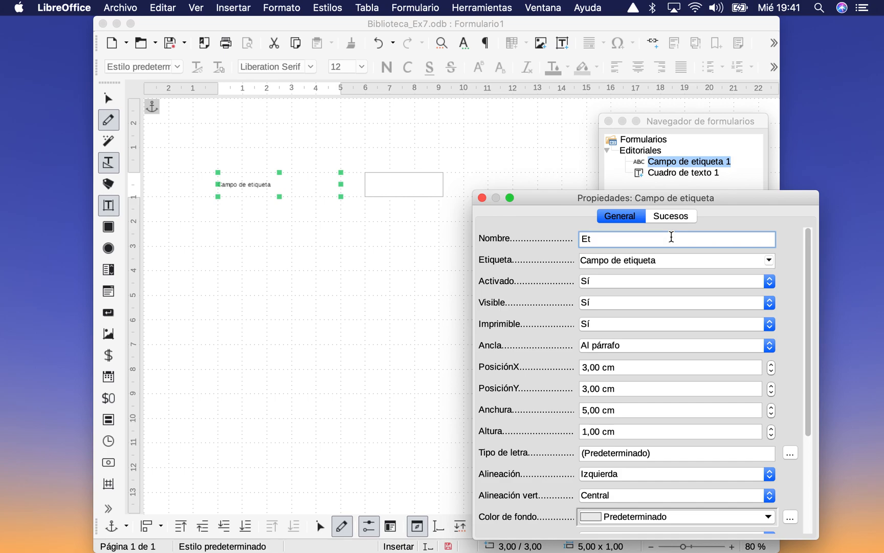
text(idEditorial)
Set the label's displayed text to "Identificador de Editorial".
click(663, 260)
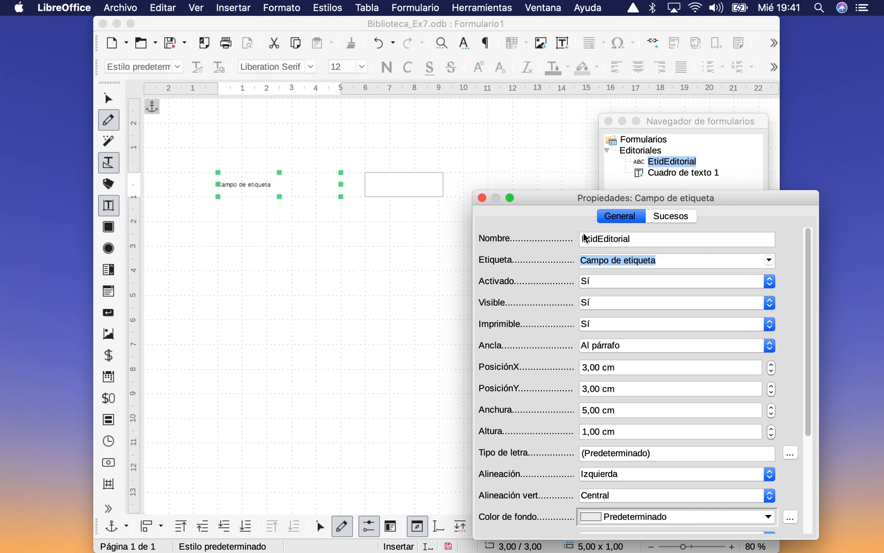
text(Ied)
key(BackSpace)
key(BackSpace)
text(dentificador)
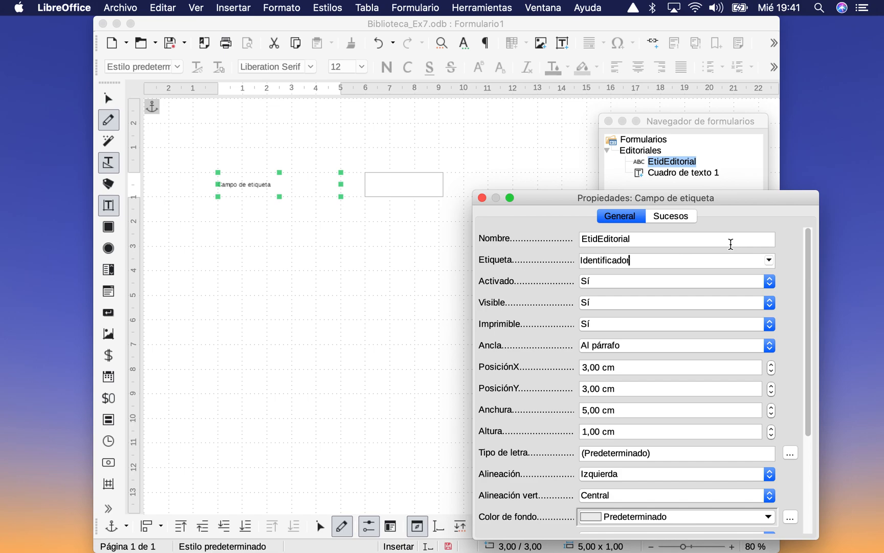
text( de Editorial)
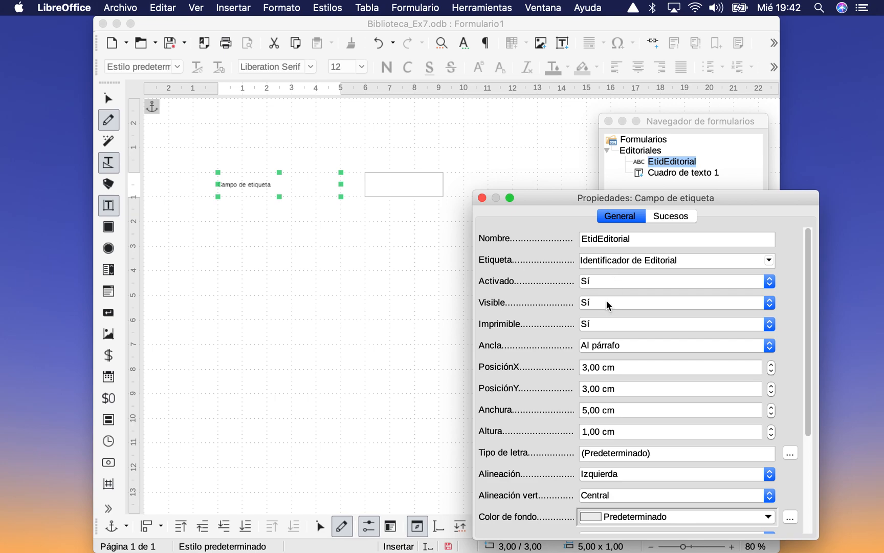
Review the available anchor options for the label.
click(602, 343)
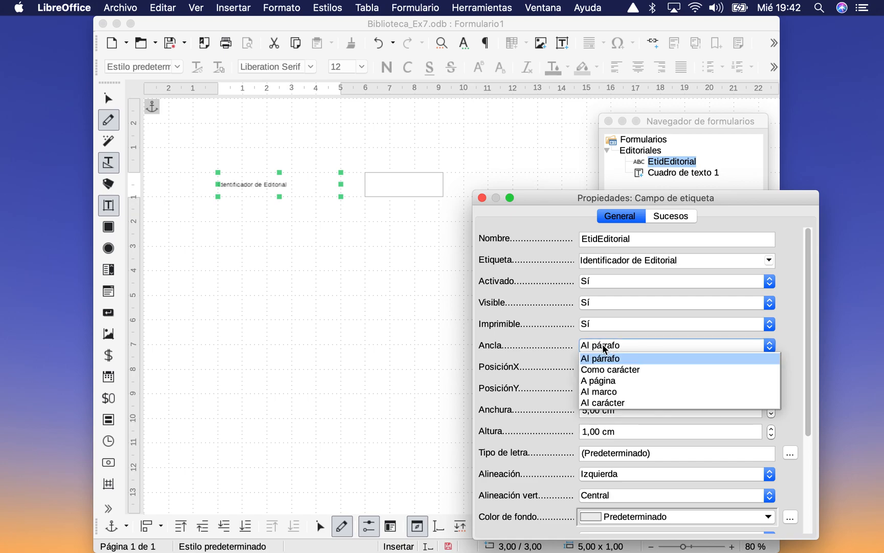
click(598, 345)
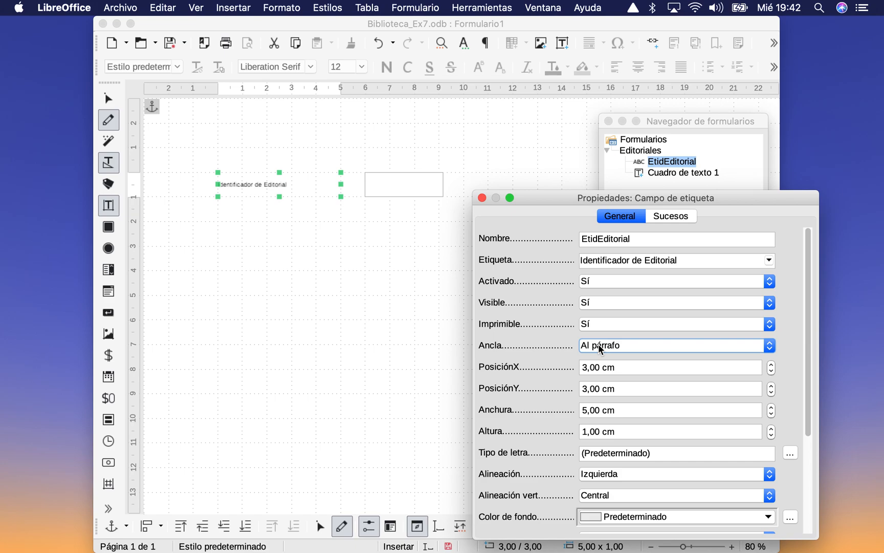
click(599, 344)
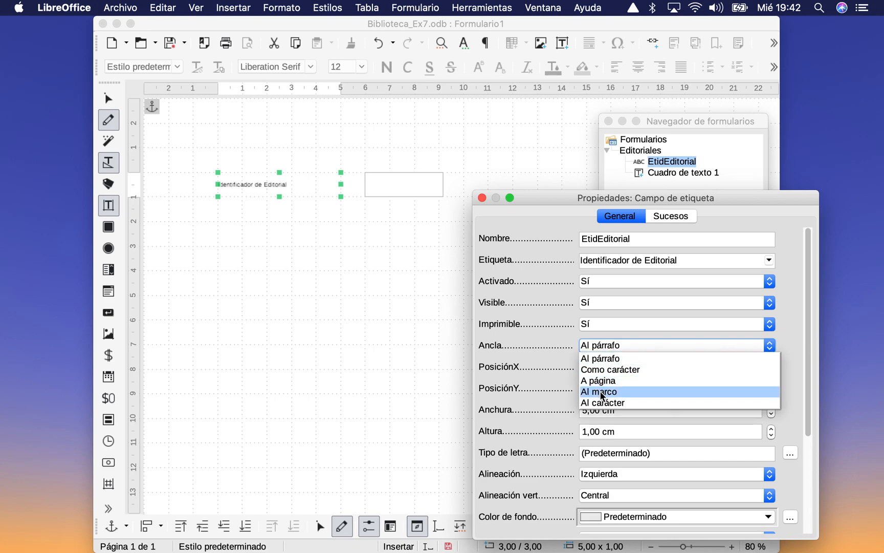
click(602, 347)
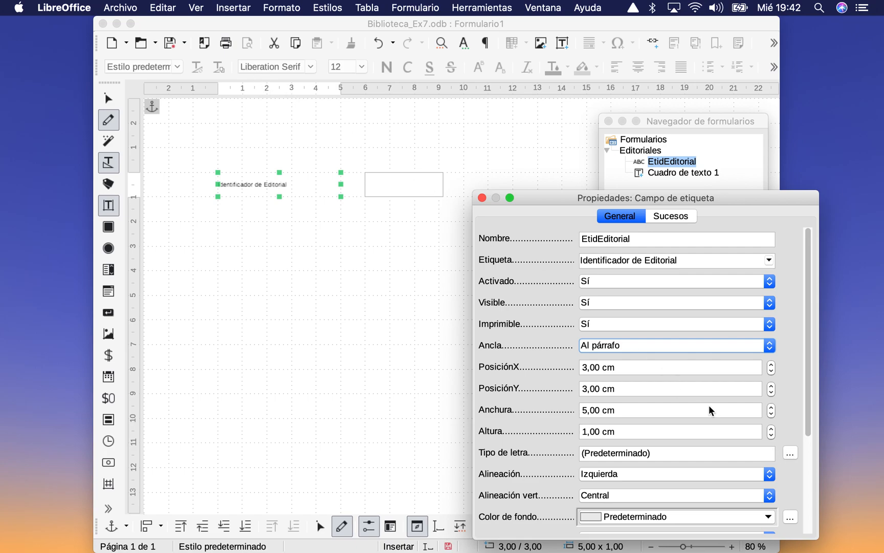
Change the label's font to Arial, Normal, 12 pt.
click(795, 454)
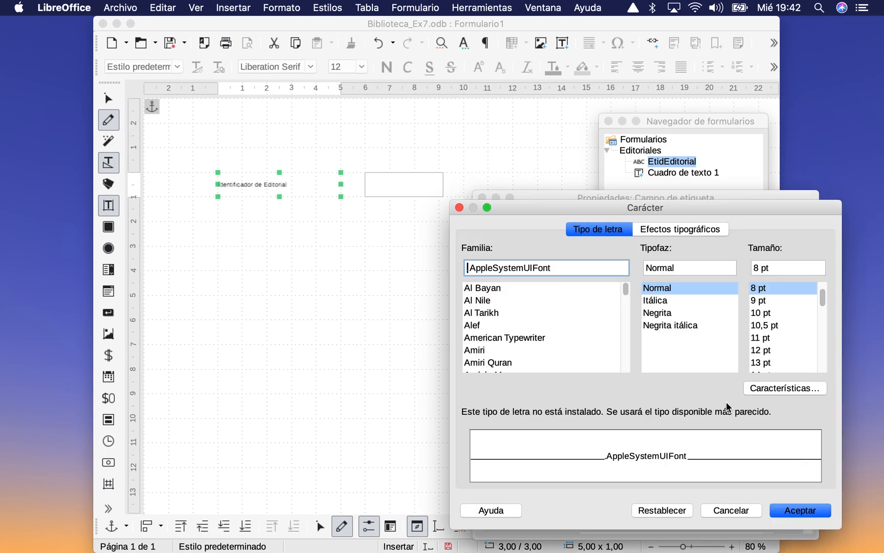
scroll(551, 307, down, 3)
scroll(537, 325, down, 5)
click(489, 312)
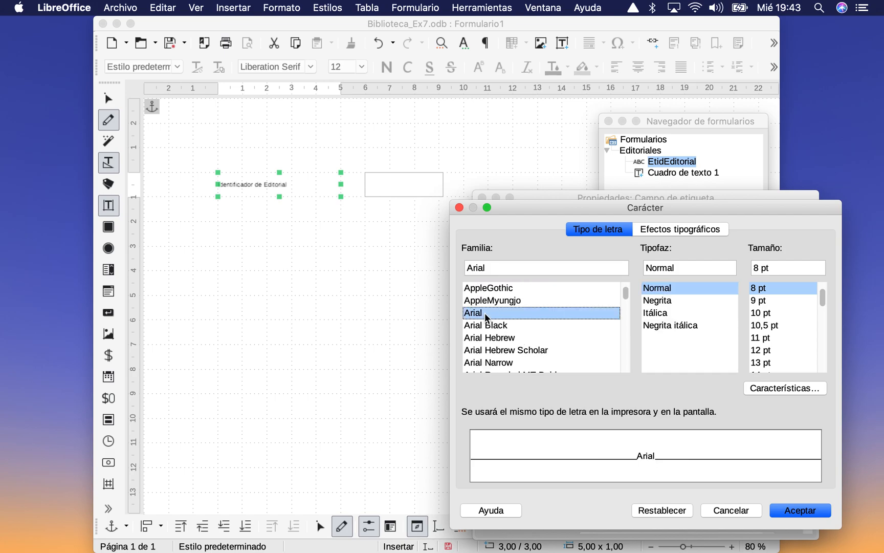
click(761, 350)
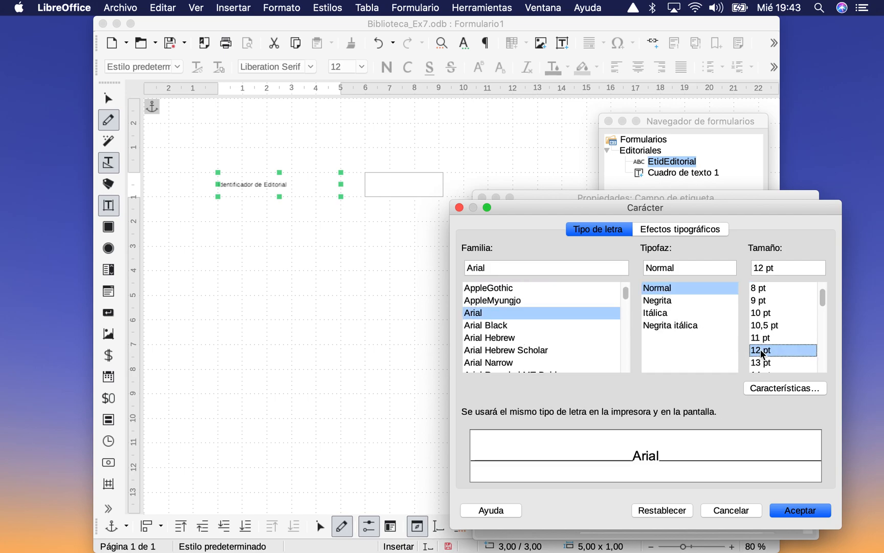
click(800, 510)
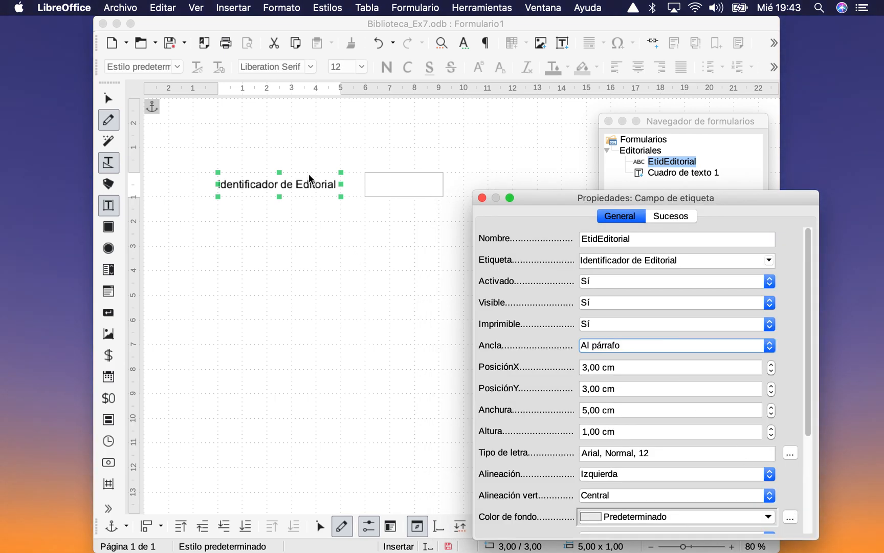
Restore the label's anchor to Al párrafo and set both its X and Y positions to 3,00 cm.
scroll(545, 425, down, 4)
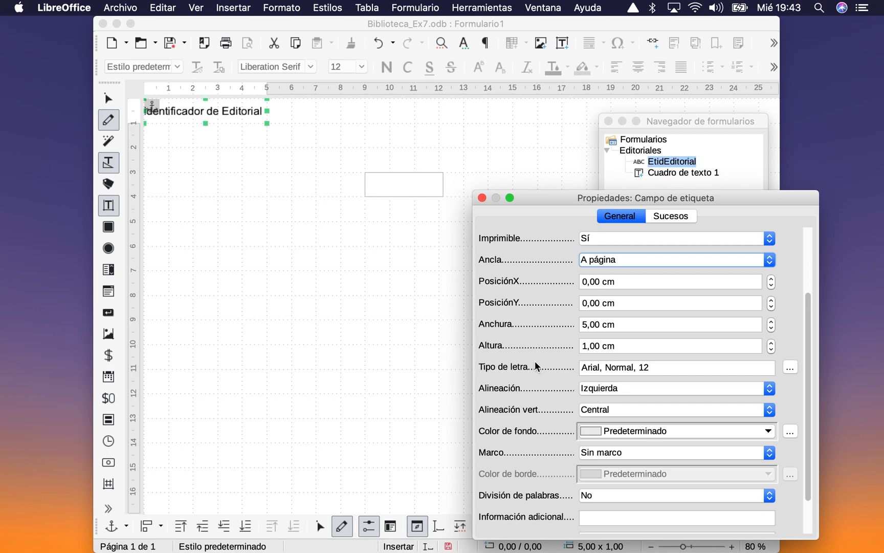
click(593, 262)
click(593, 268)
click(584, 281)
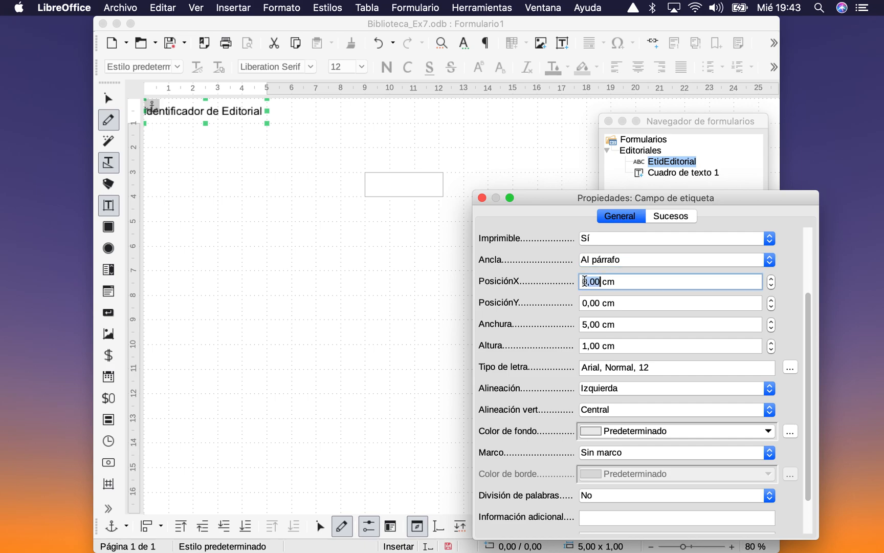
key(Left)
key(Left)
key(Left)
key(BackSpace)
text(3)
click(587, 301)
key(BackSpace)
text(3)
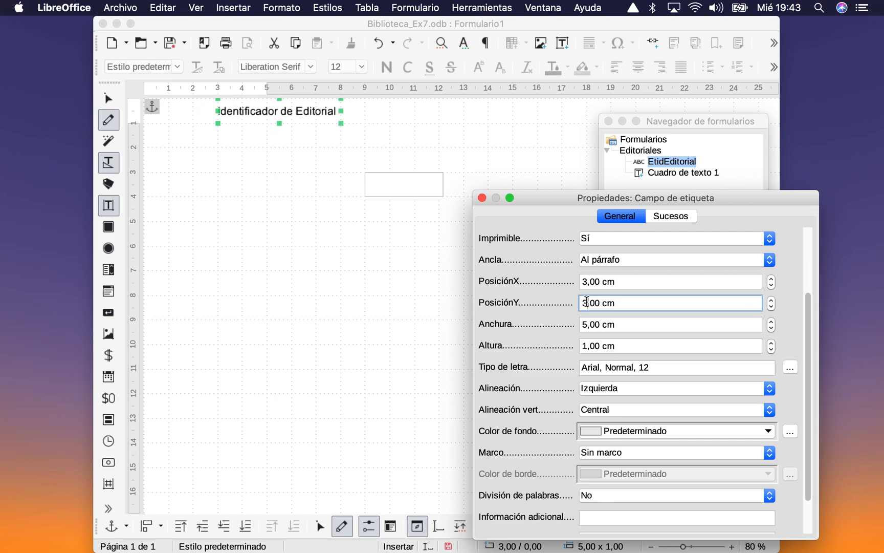
click(603, 324)
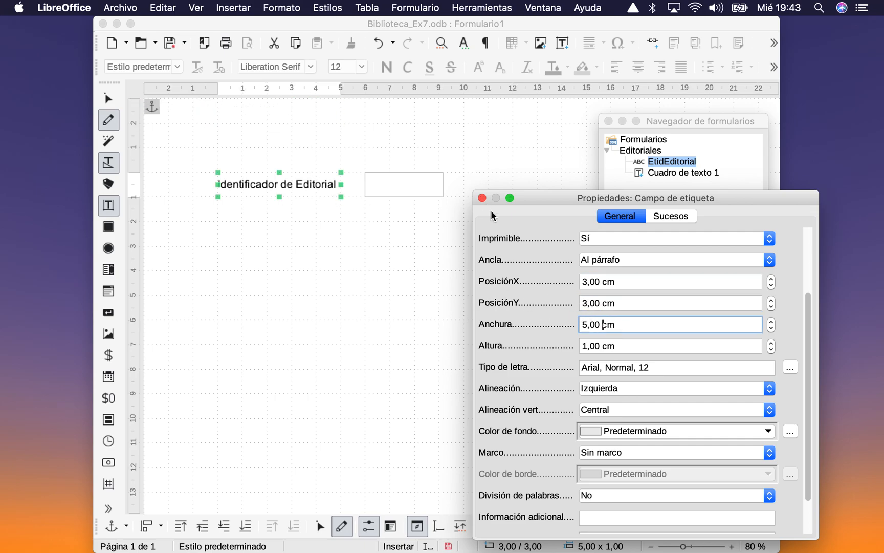
Try moving the label freely to about X 4,21 cm and Y 2,58 cm, and undo the move.
click(262, 182)
drag(262, 183, 251, 164)
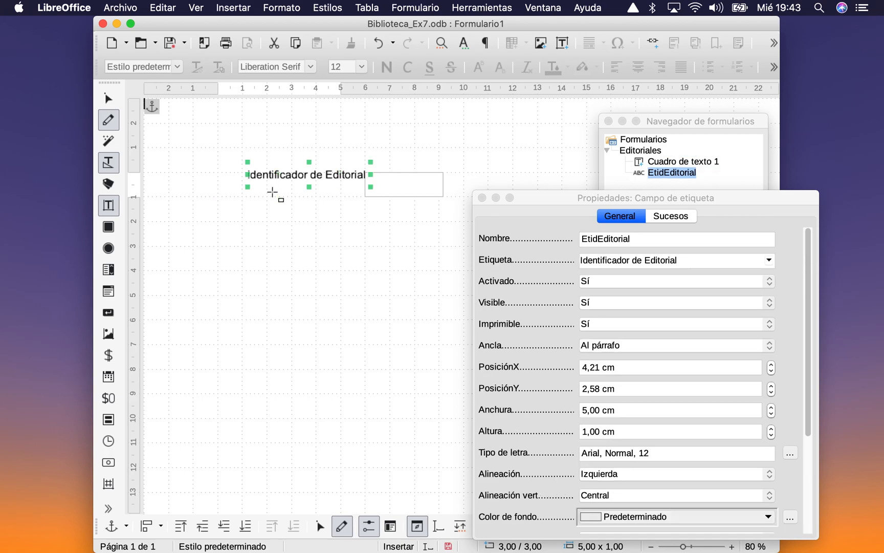
click(380, 42)
Move the "Identificador de Editorial" label freely to about X 1,17 cm and Y 2,00 cm.
click(311, 185)
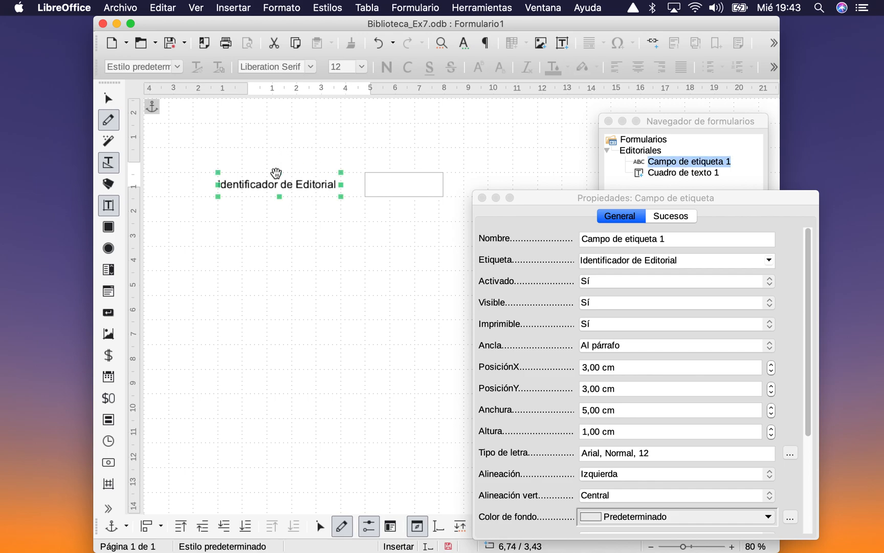
drag(276, 174, 229, 149)
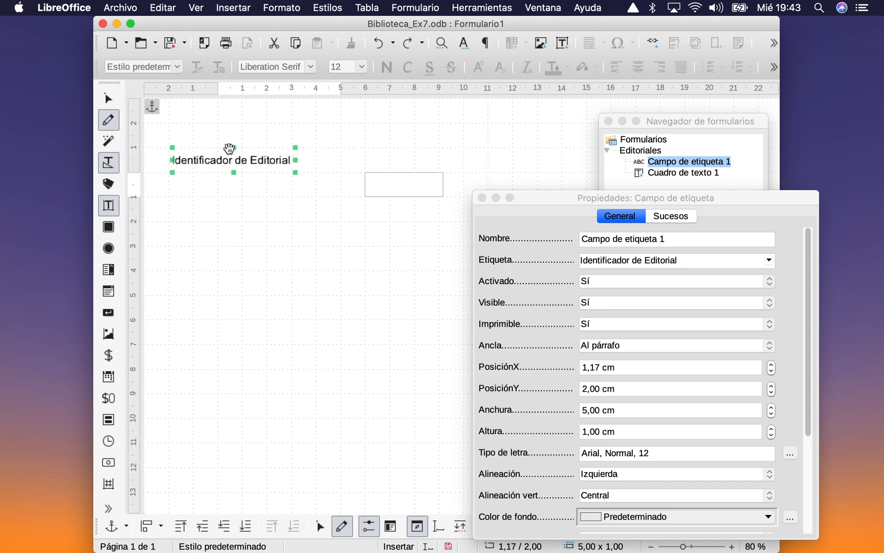
Set both the X and Y positions of the "Identificador de Editorial" label to 3,00 cm.
double_click(594, 367)
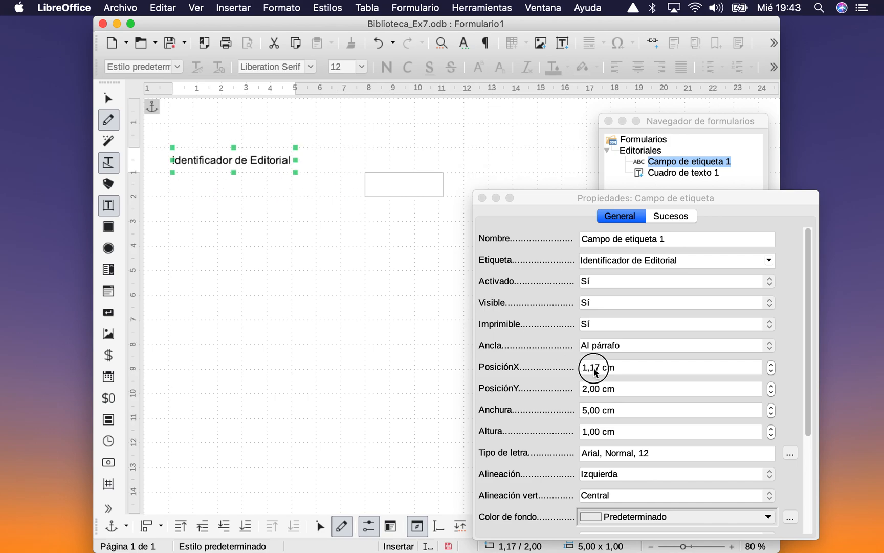
text(3,00)
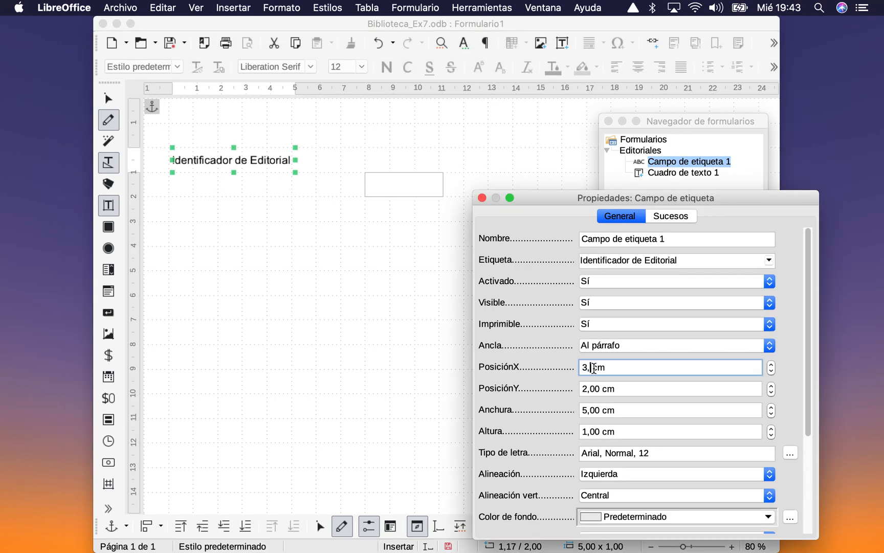
key(Tab)
key(Left)
key(Left)
key(Left)
key(Left)
key(Left)
key(Left)
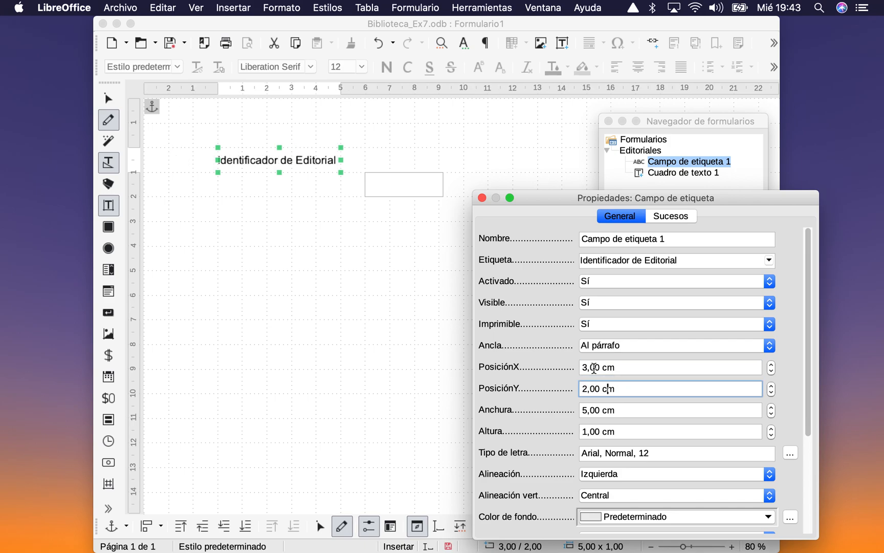
key(Tab)
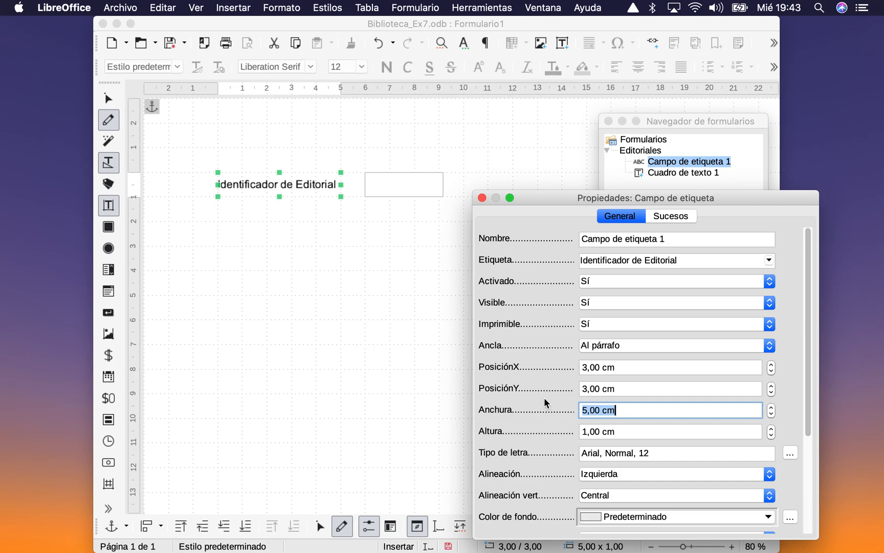
Set the horizontal alignment of the "Identificador de Editorial" label to Derecha.
scroll(543, 416, down, 2)
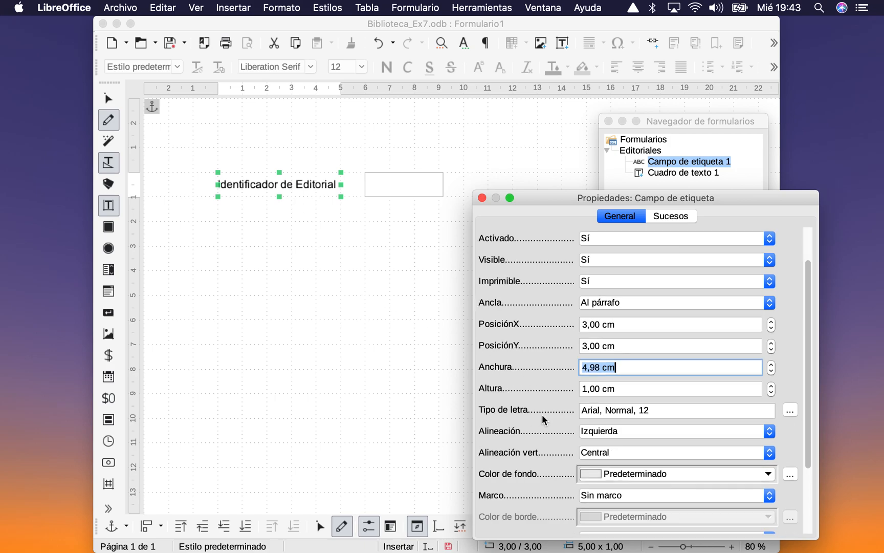
click(597, 430)
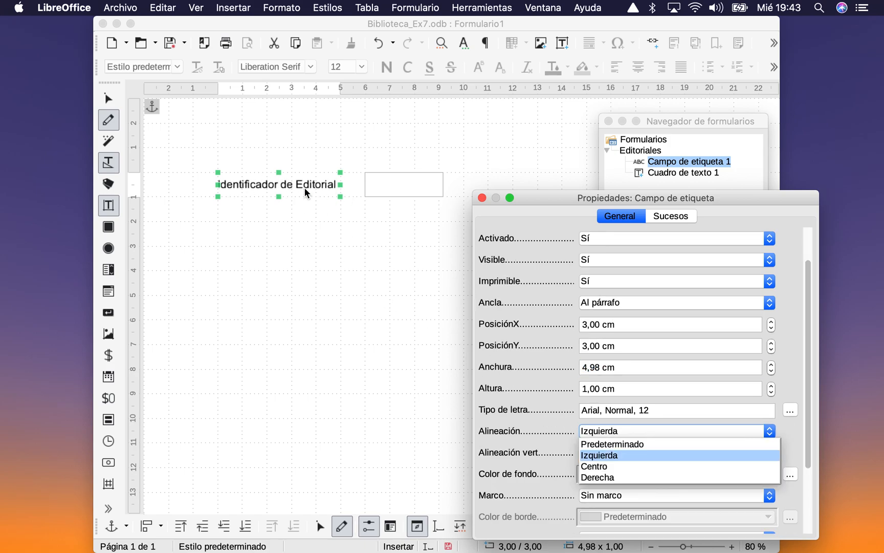
click(603, 477)
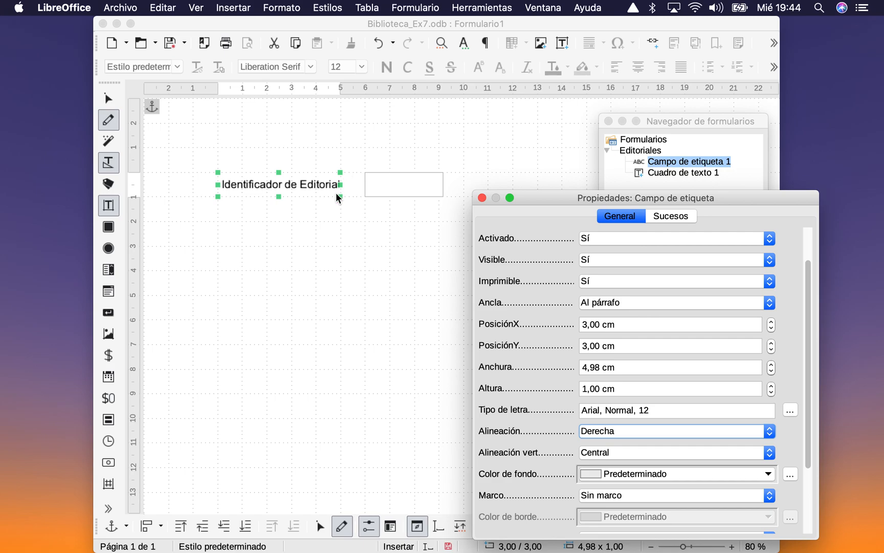
click(611, 431)
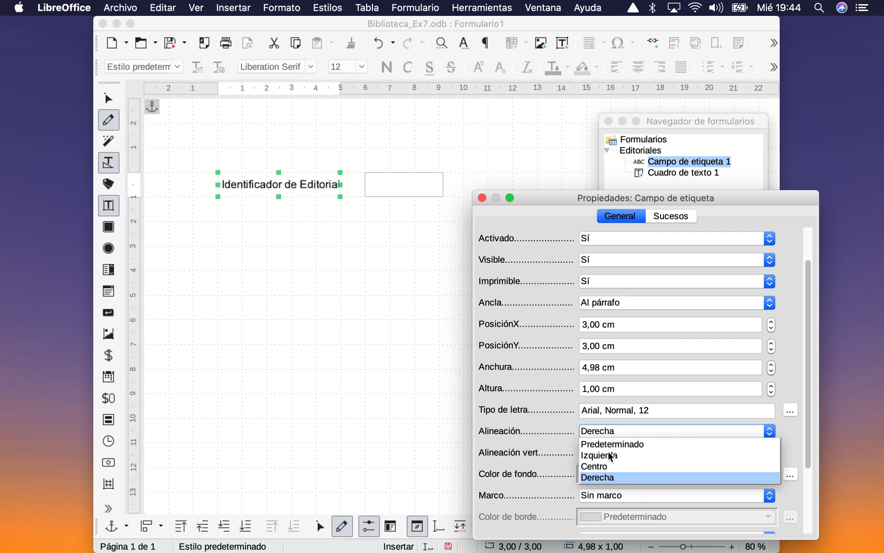
click(595, 478)
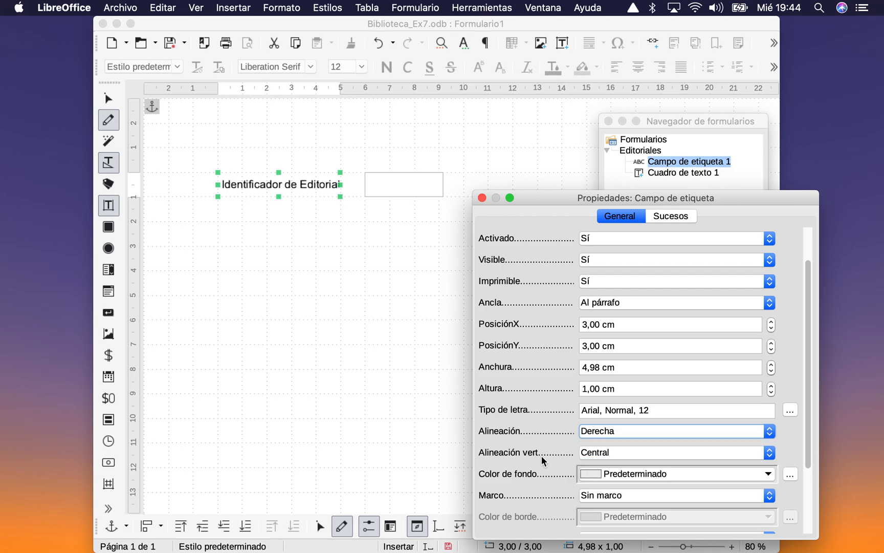
Try the Apariencia 3D and Plano frame styles on the label, and return it to Sin marco.
scroll(541, 463, down, 3)
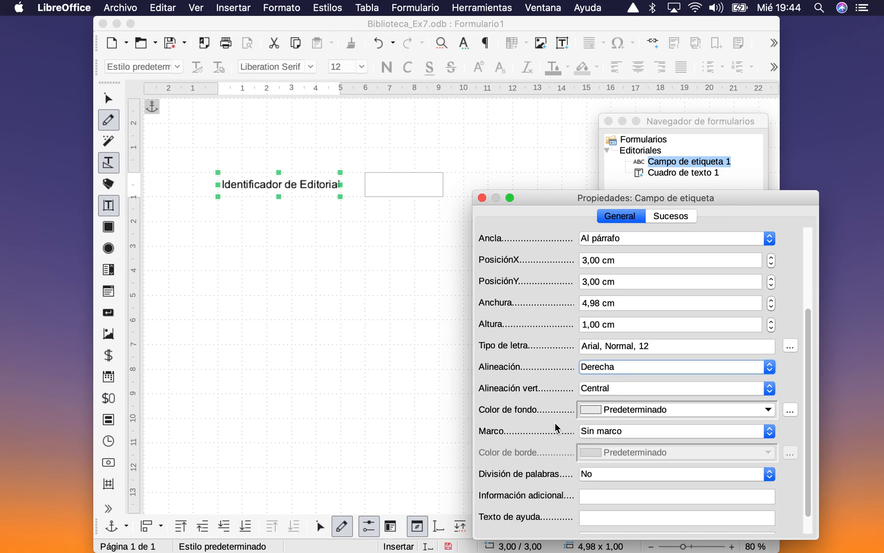
click(593, 431)
click(599, 454)
click(601, 430)
click(597, 467)
click(592, 426)
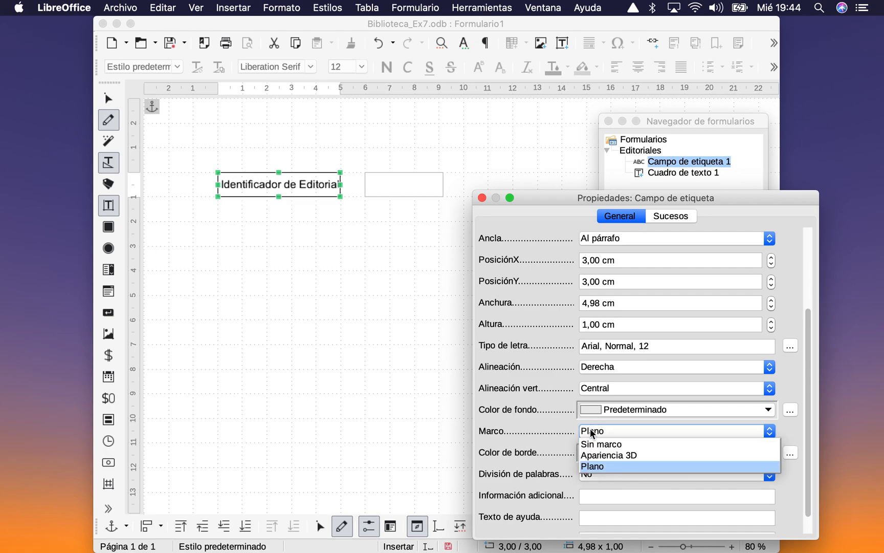
click(587, 443)
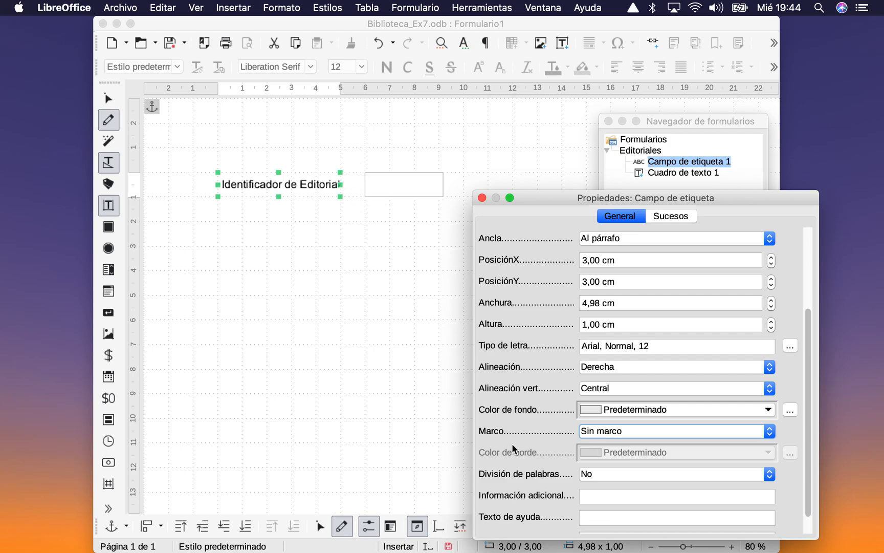
Check the label's word-division options and look through the events available for it.
scroll(512, 445, down, 3)
click(602, 447)
click(598, 458)
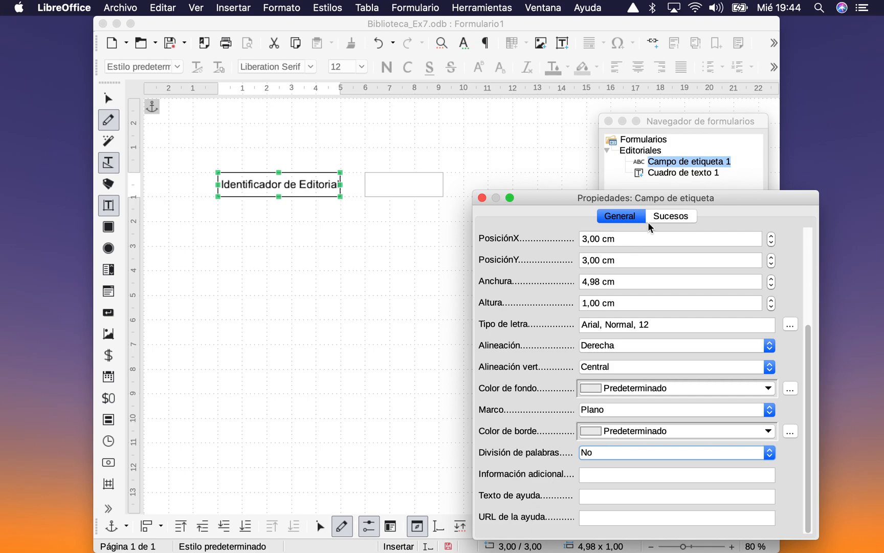
click(671, 216)
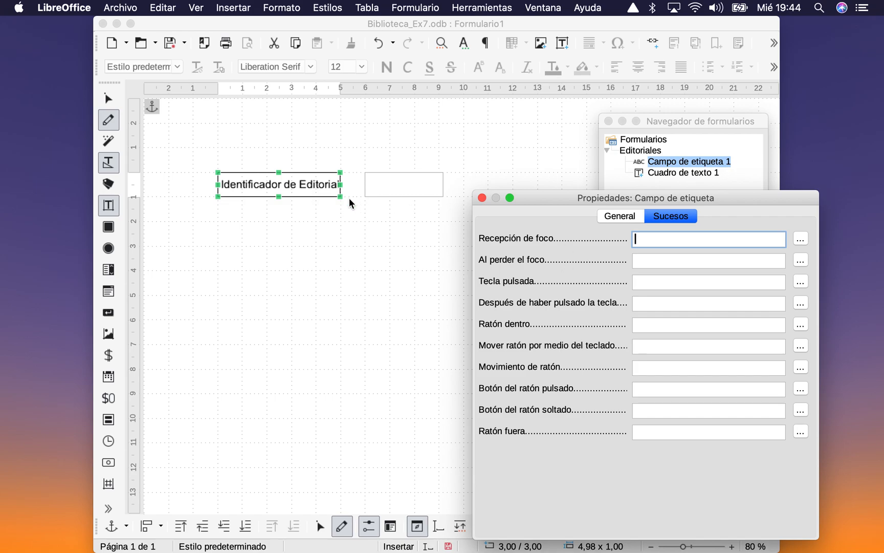
Rename the label control as EtidEditorial in its general properties.
click(623, 216)
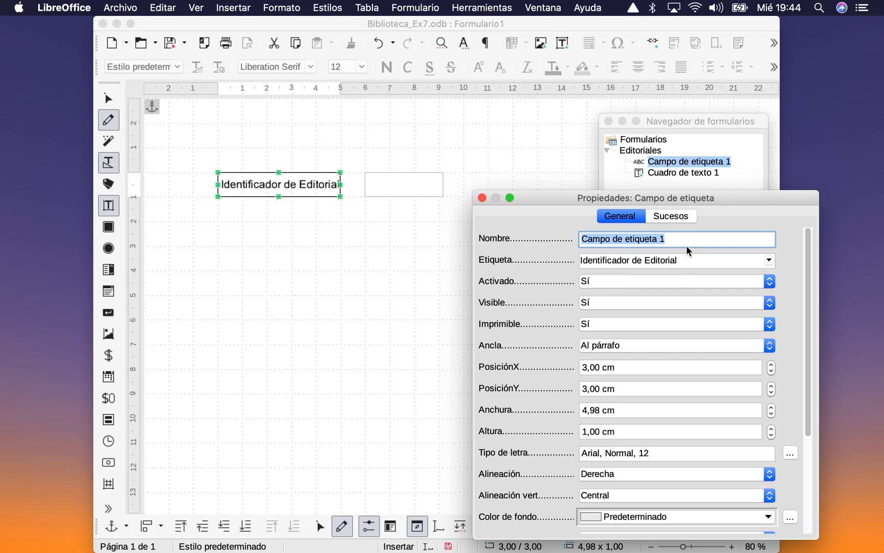
text(EtE)
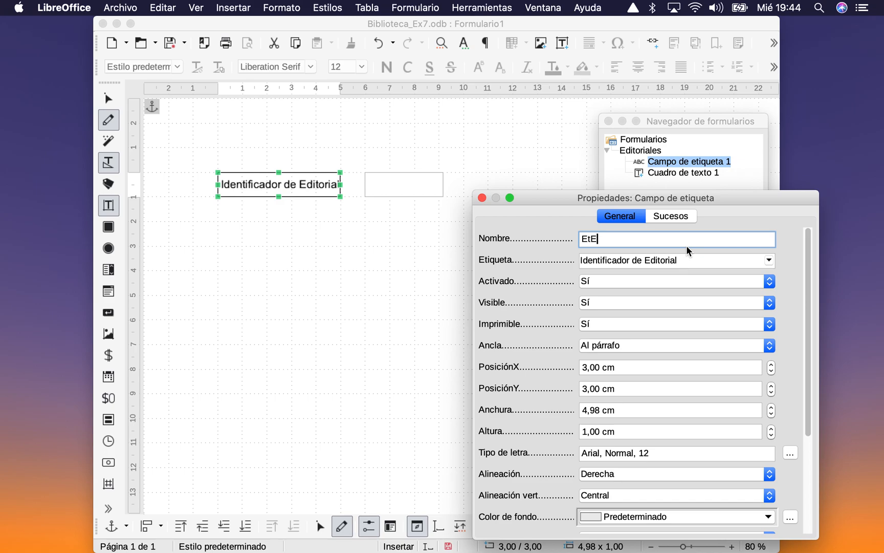
key(BackSpace)
text(idEditorial)
key(Tab)
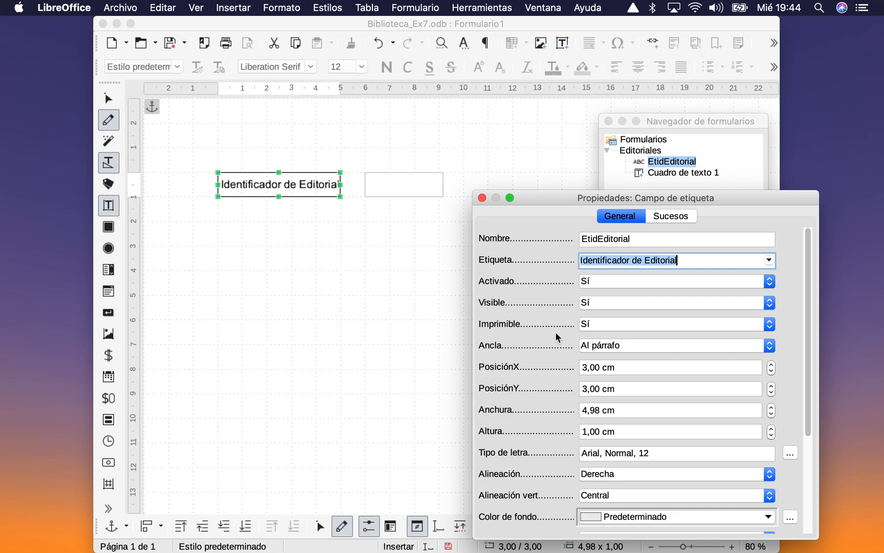
Review the label's events again and set its frame to Sin marco.
click(671, 217)
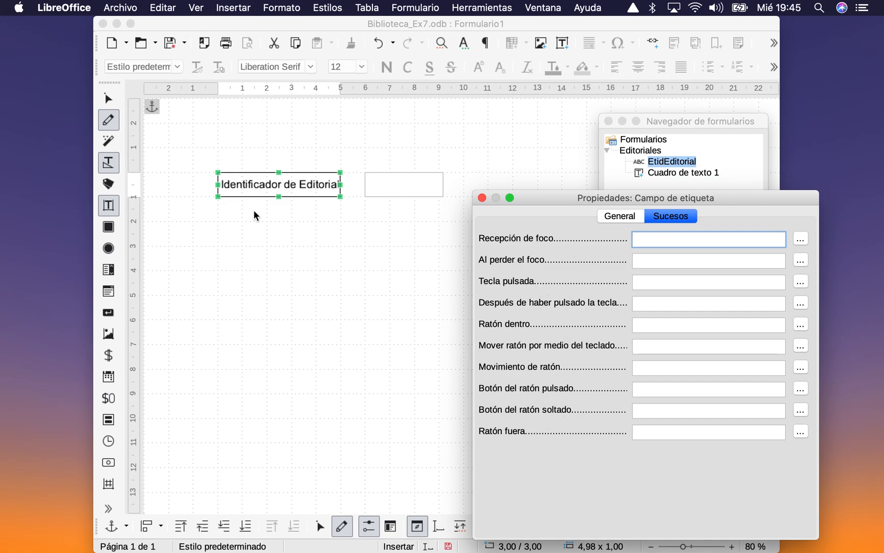
click(621, 216)
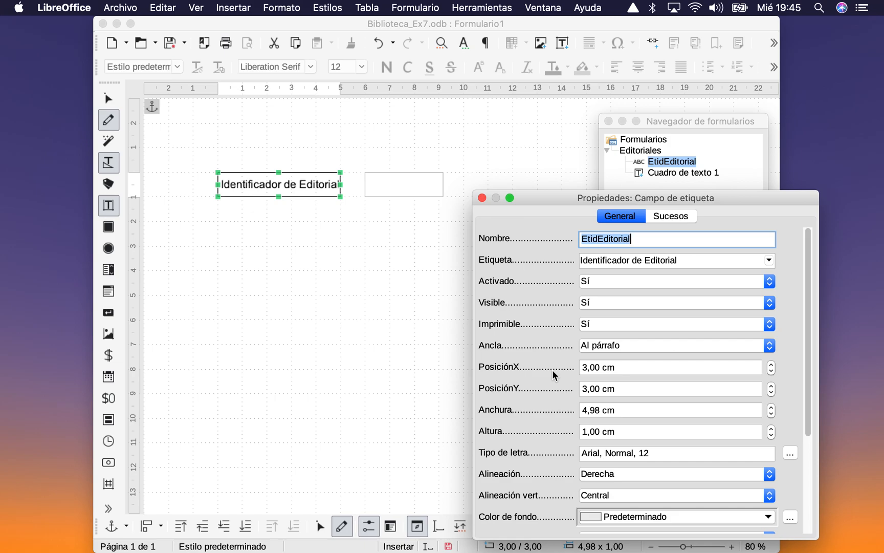
scroll(555, 376, down, 2)
click(612, 453)
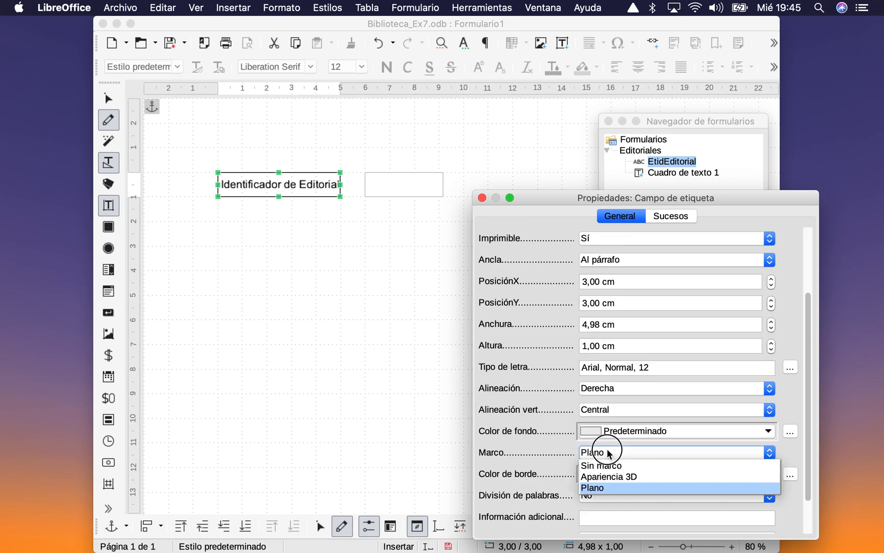
click(606, 463)
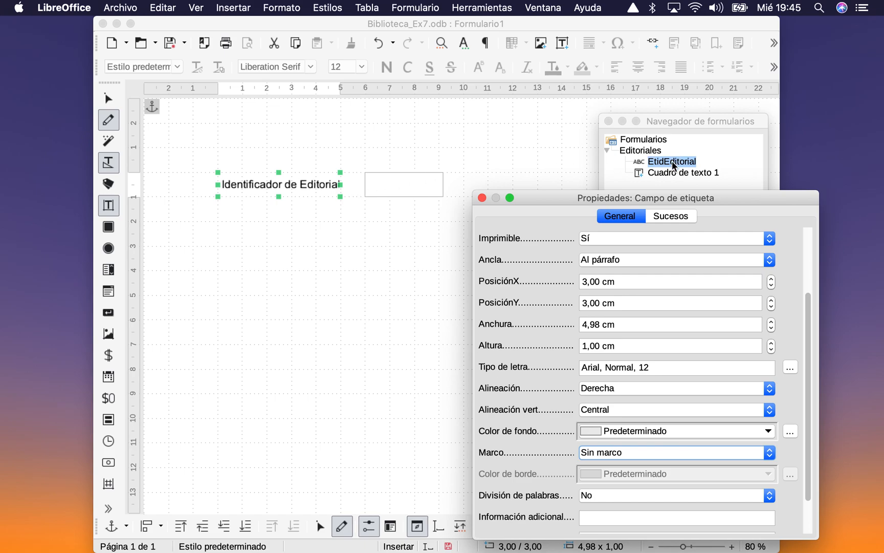
Select the text box beside the label and name it CTidEtiqueta.
click(662, 174)
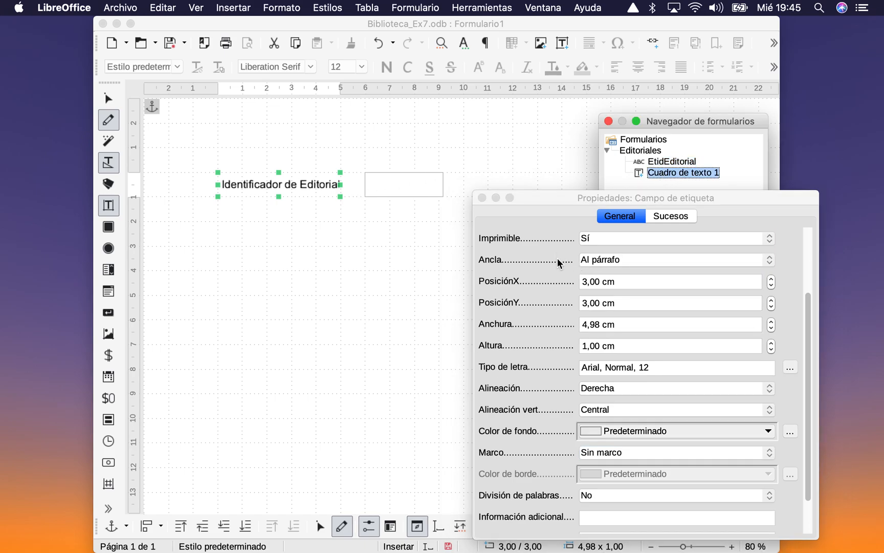
click(705, 239)
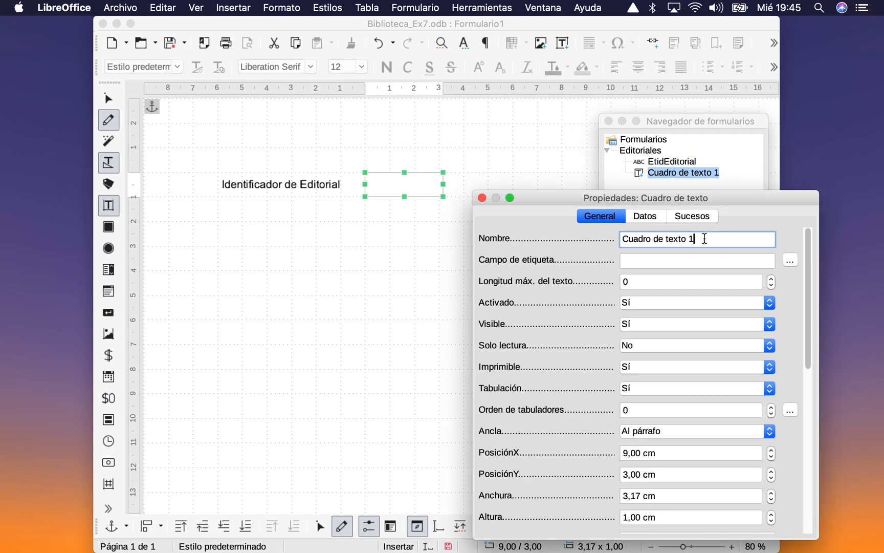
triple_click(704, 239)
text(CTidEtiqueta)
click(662, 261)
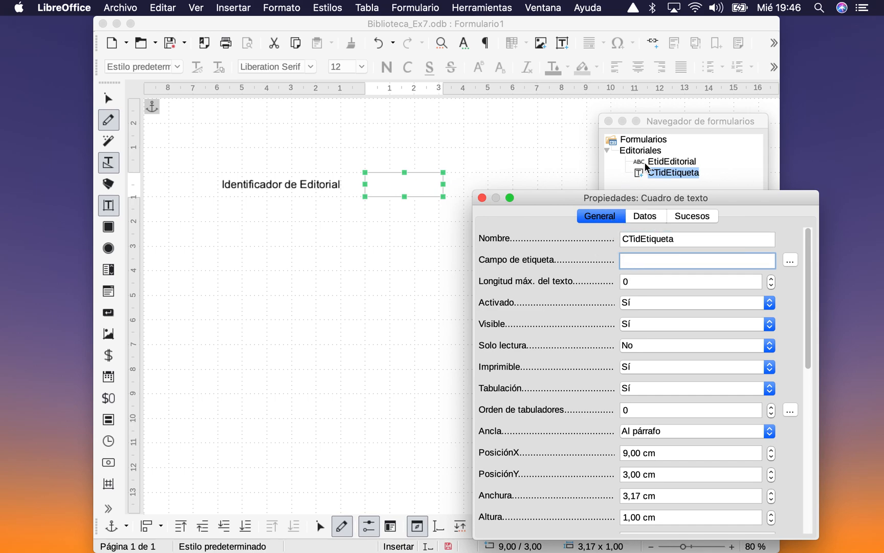
Assign the "Identificador de Editorial" label (EtidEditorial) as the text box's label field.
click(665, 163)
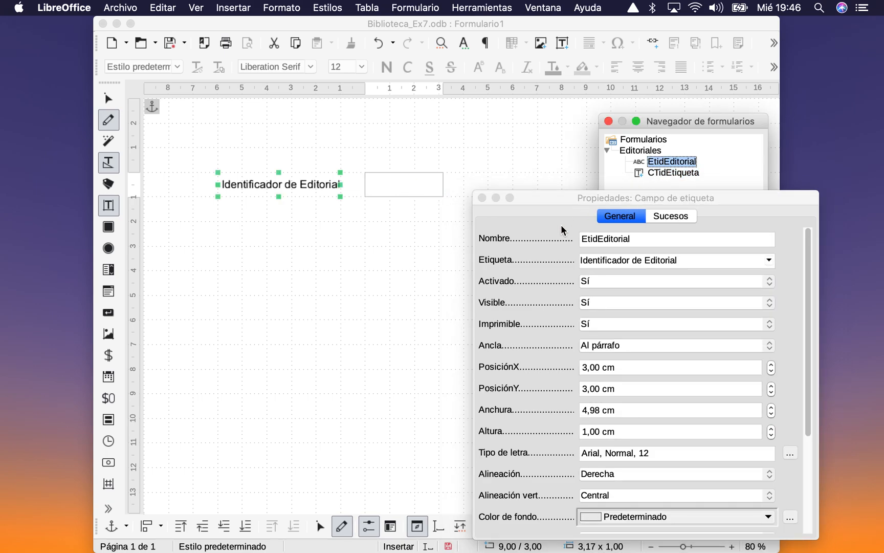
click(676, 173)
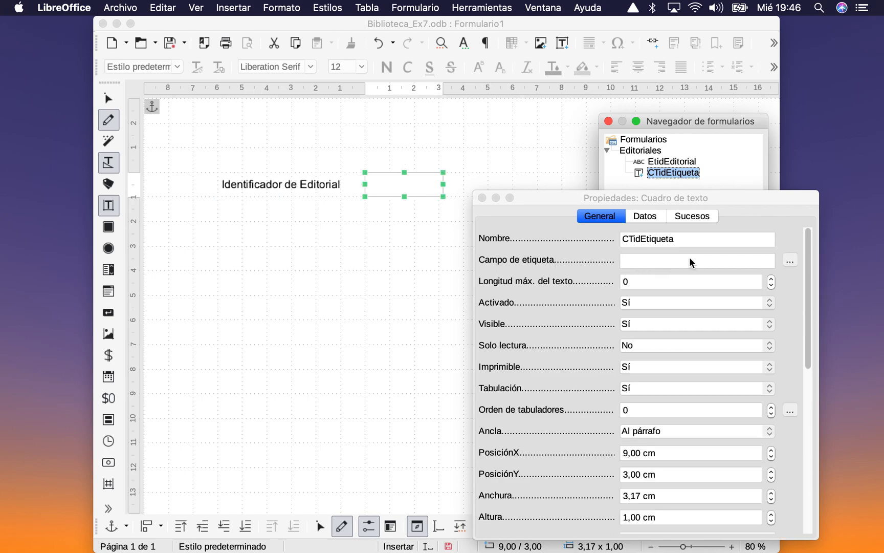
click(690, 258)
click(791, 260)
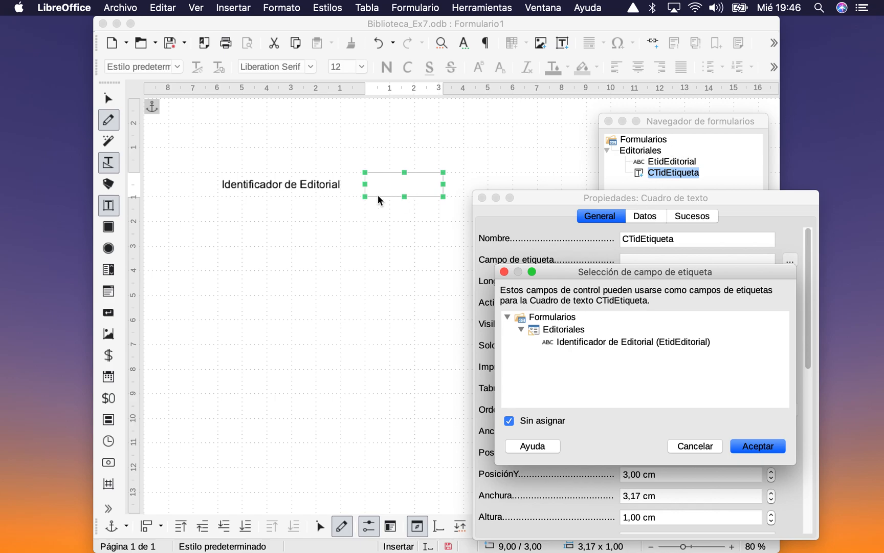
click(580, 341)
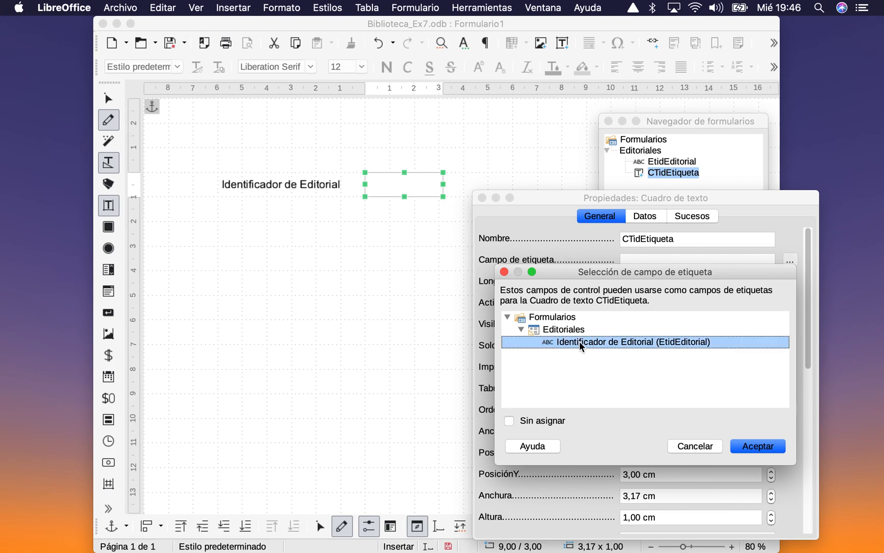
click(758, 446)
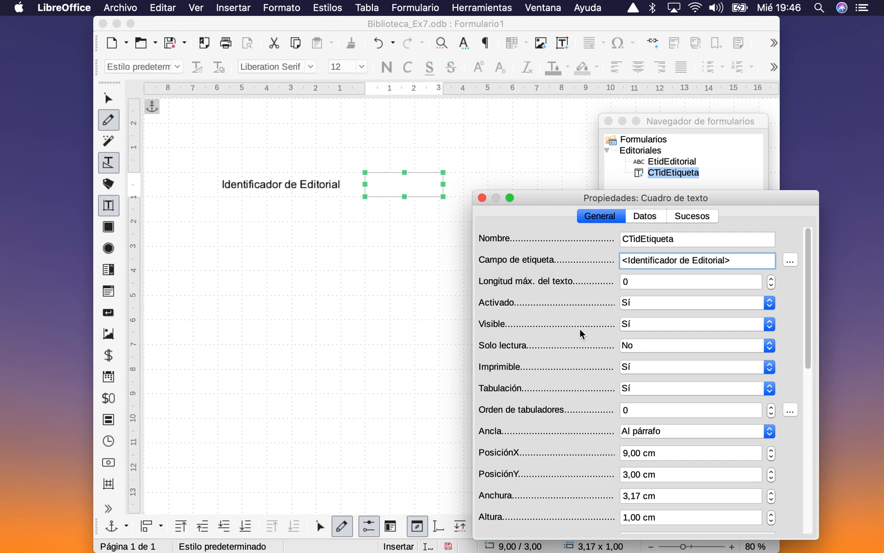
Correct the text box's name to CTidEditorial.
click(651, 239)
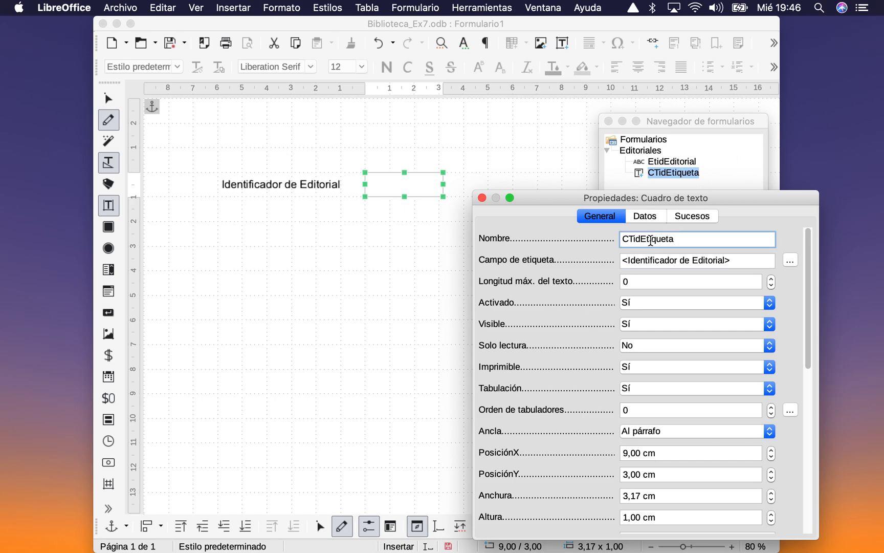
drag(645, 239, 770, 239)
text(ditorial)
click(672, 256)
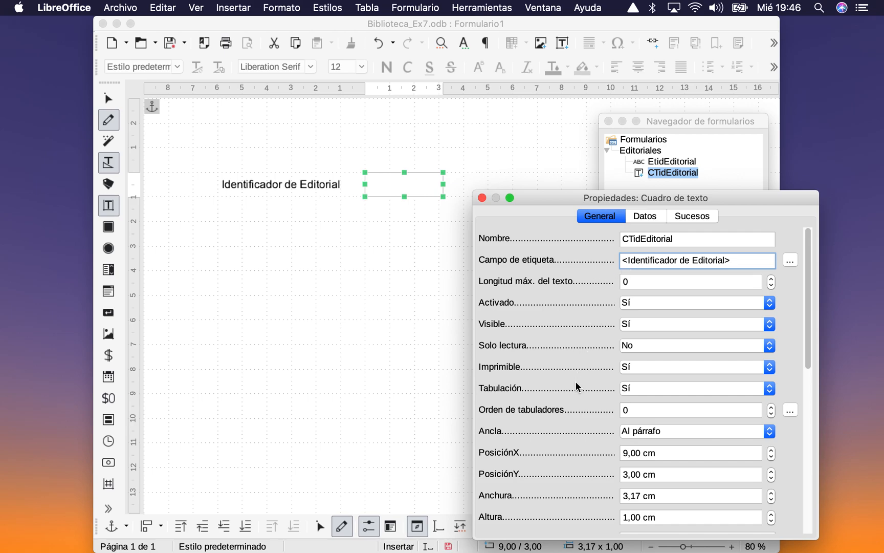
Review all the general properties of the CTidEditorial text box, including its font, frame, text type and help settings.
scroll(576, 381, down, 10)
scroll(576, 380, down, 1)
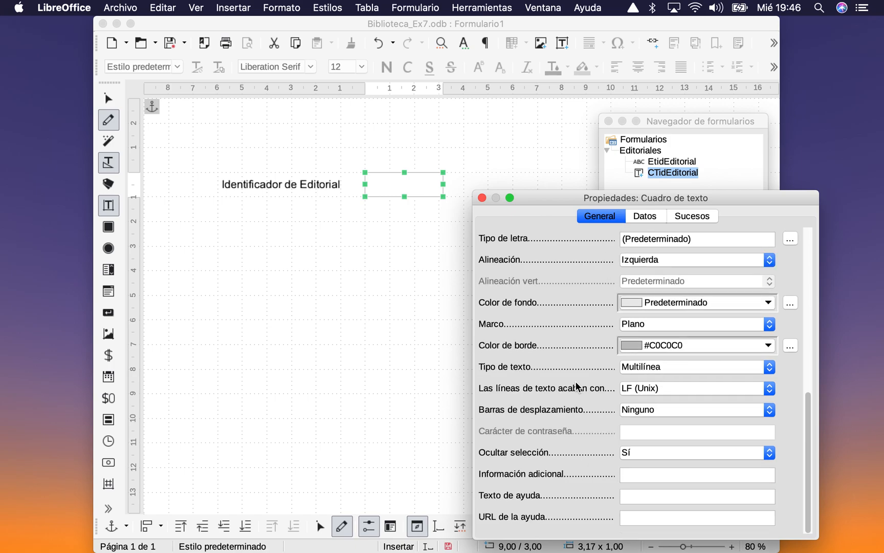
scroll(575, 381, up, 10)
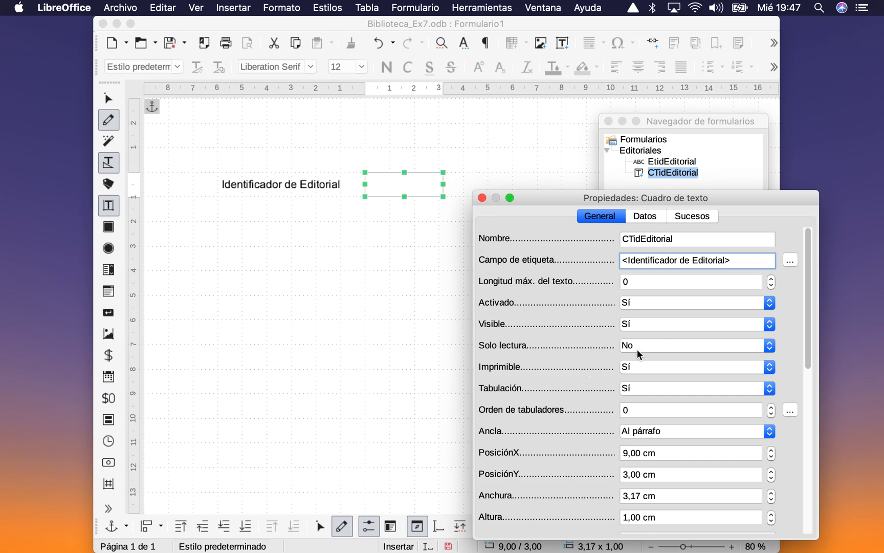
scroll(578, 413, down, 10)
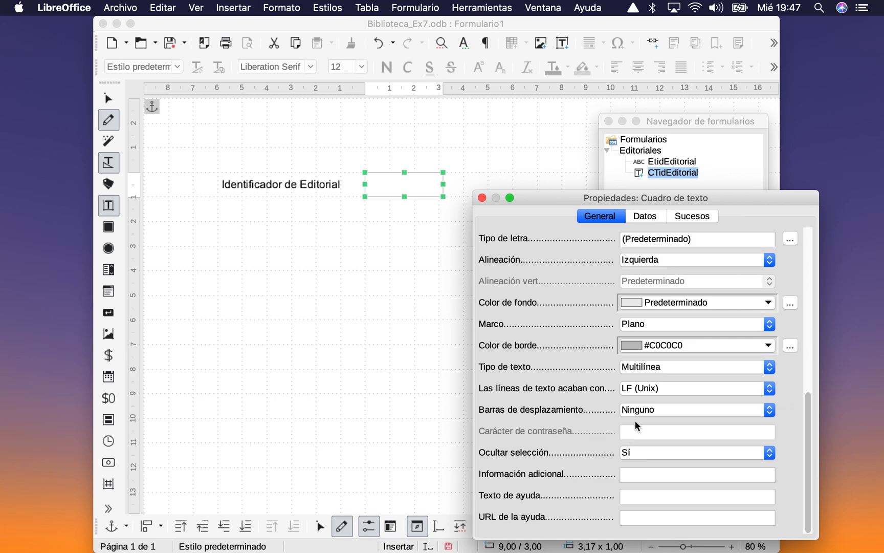
scroll(569, 388, up, 10)
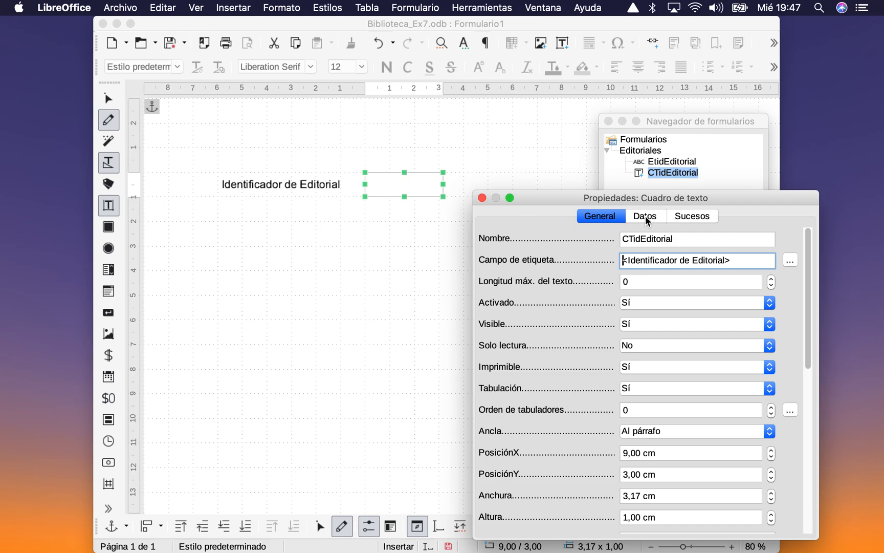
Review the CTidEditorial text box's available events and data properties, including the choices for its data field.
click(698, 215)
scroll(565, 451, down, 3)
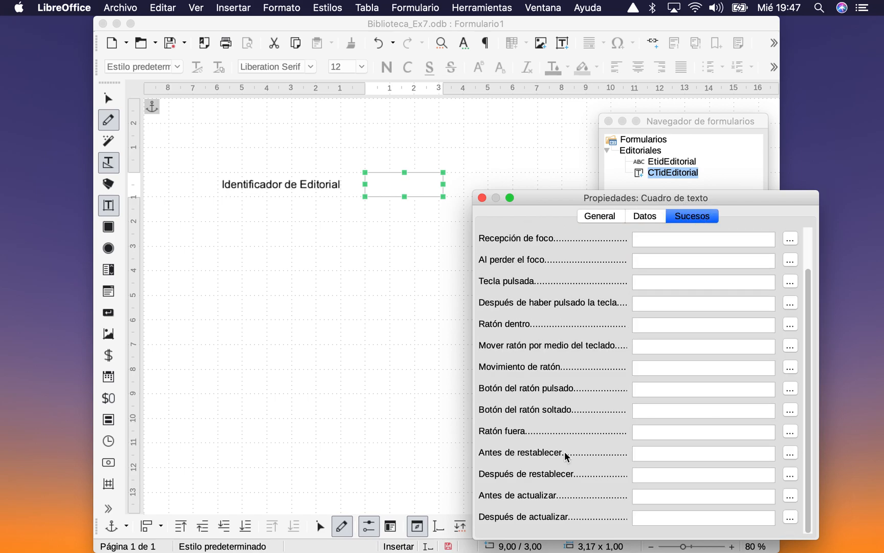
scroll(565, 448, up, 3)
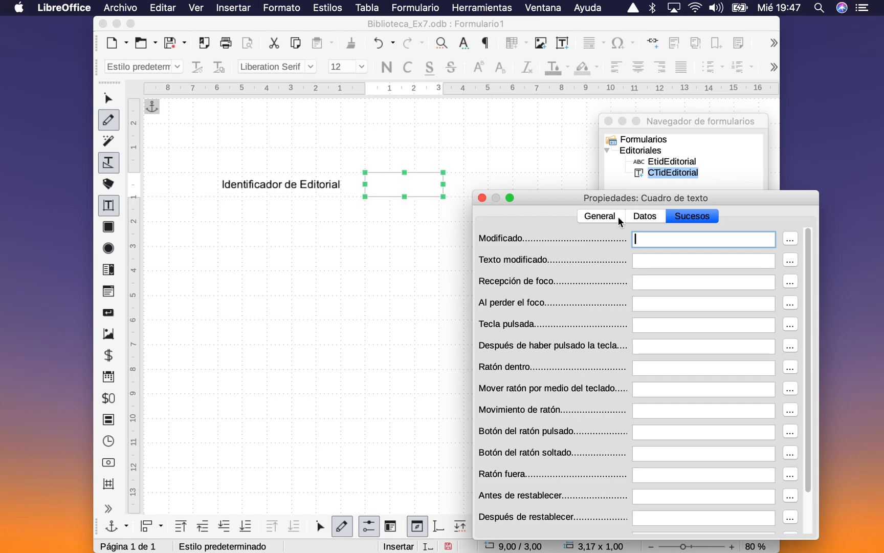
click(646, 219)
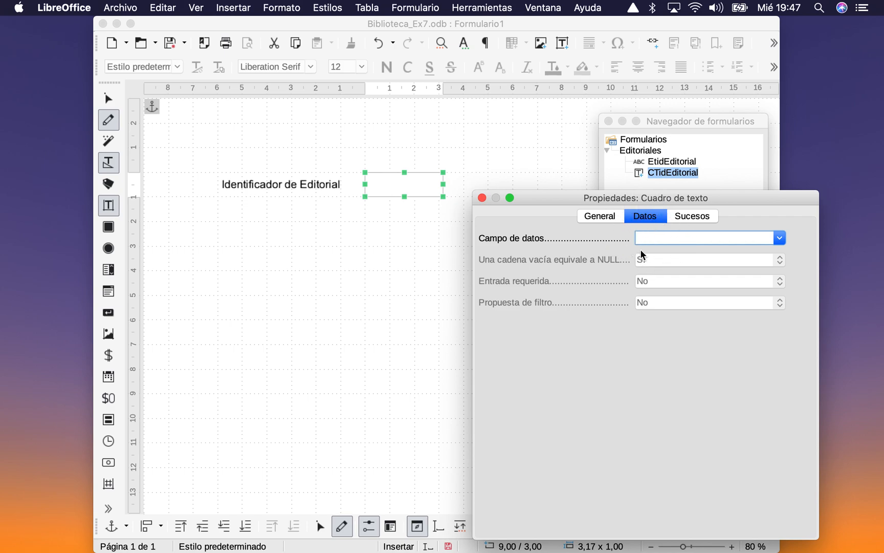
click(779, 237)
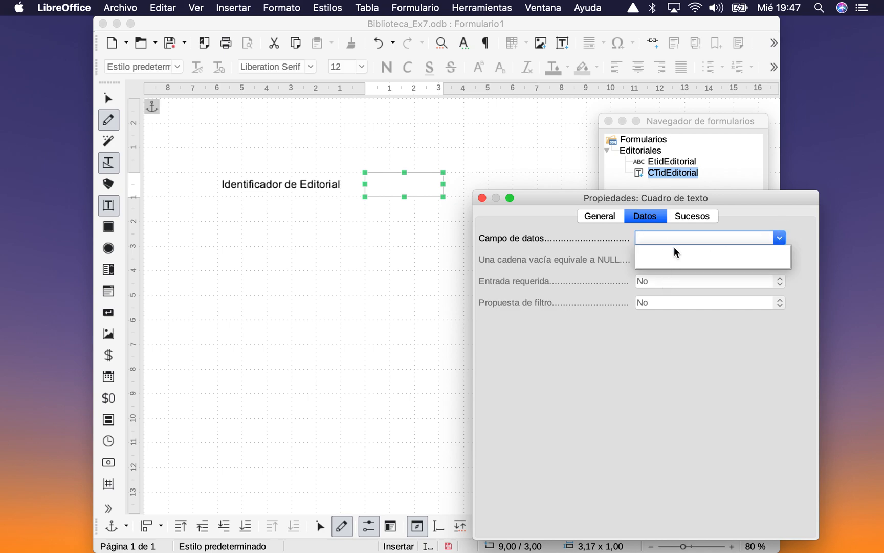
click(596, 239)
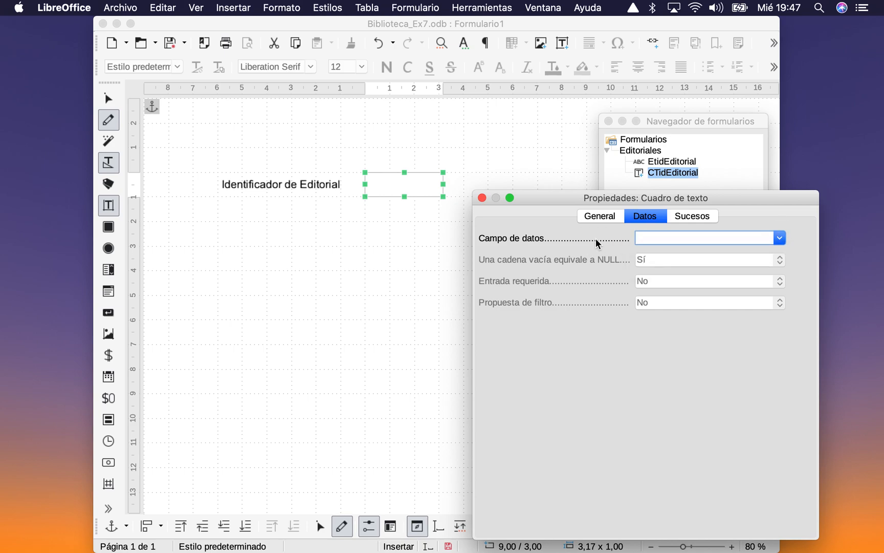
Compare the data properties of the Editoriales form with those of the CTidEditorial text box.
click(651, 152)
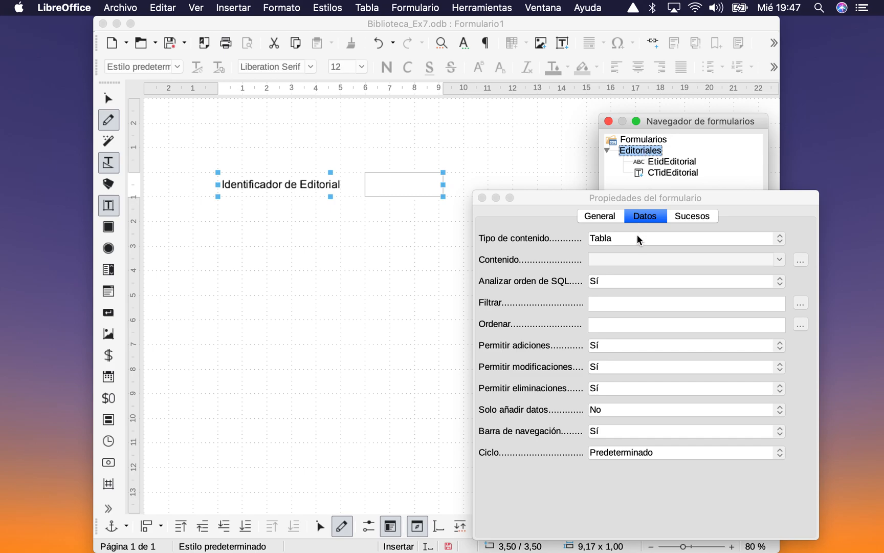
click(676, 166)
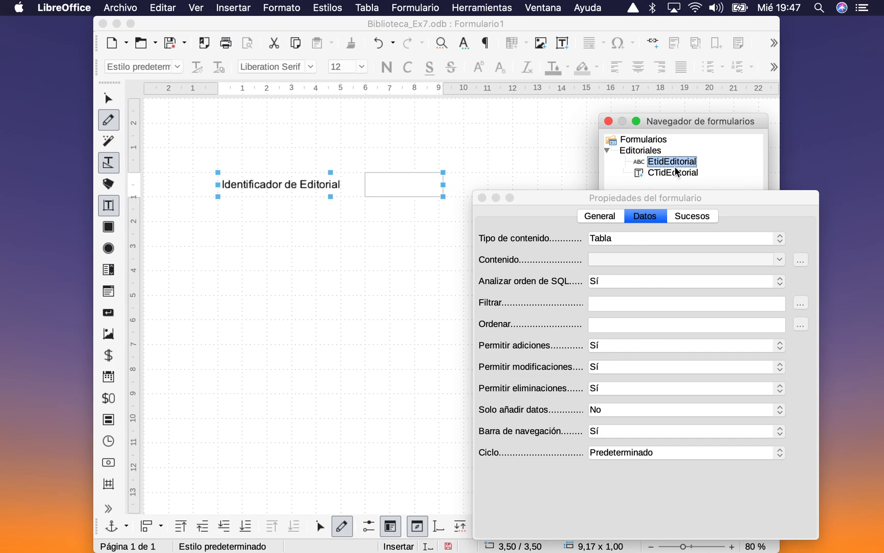
click(669, 175)
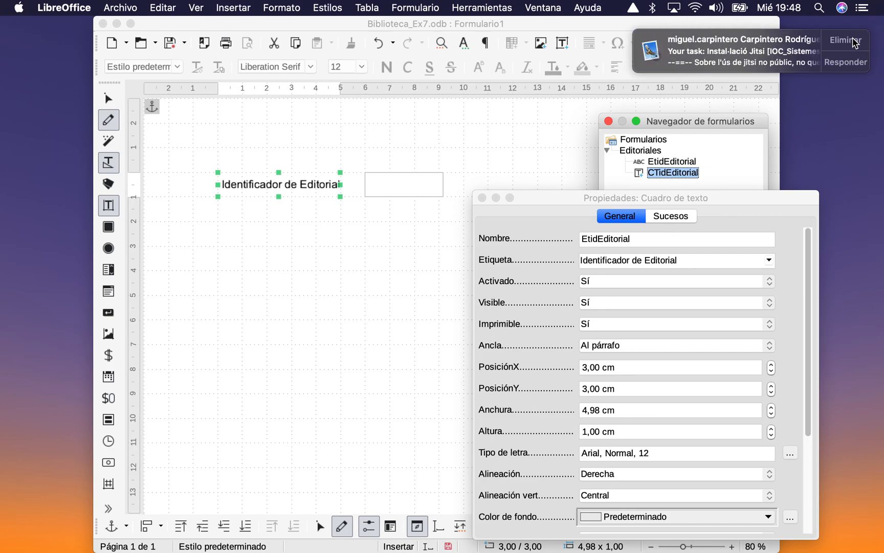
click(854, 42)
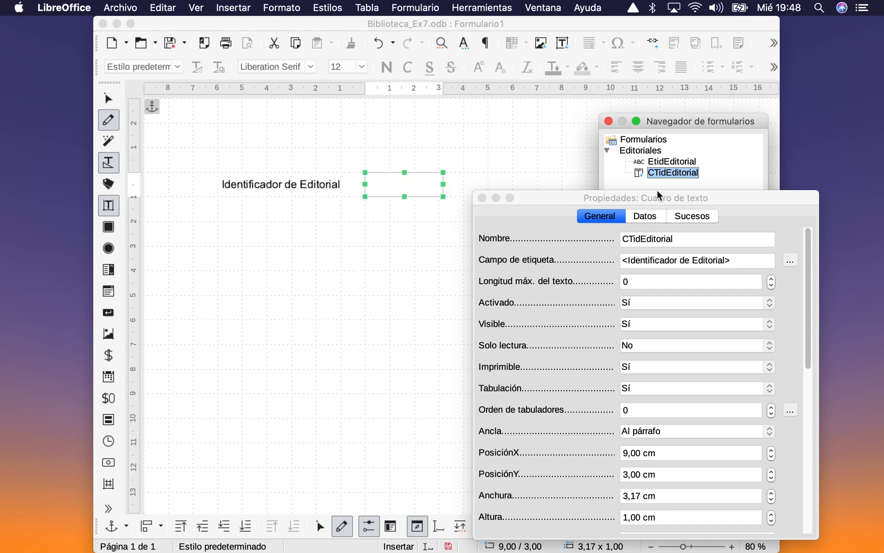
click(649, 151)
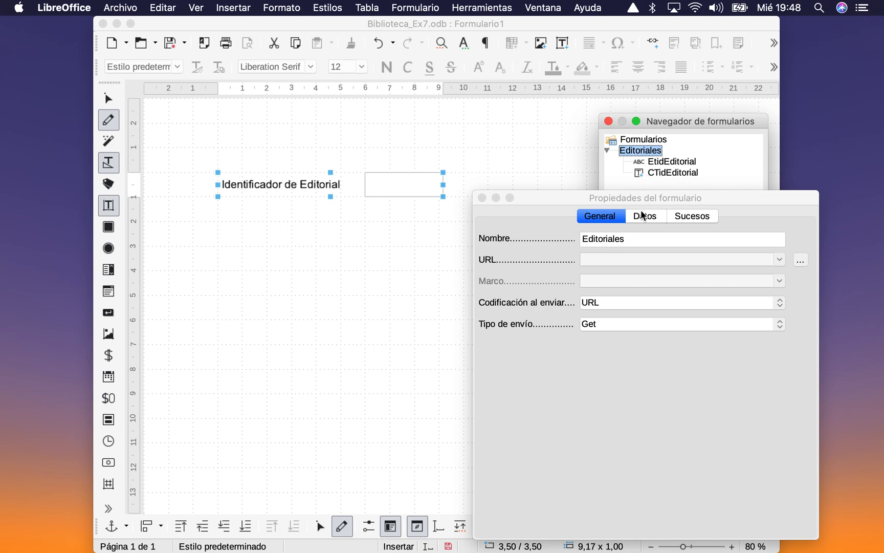
click(659, 175)
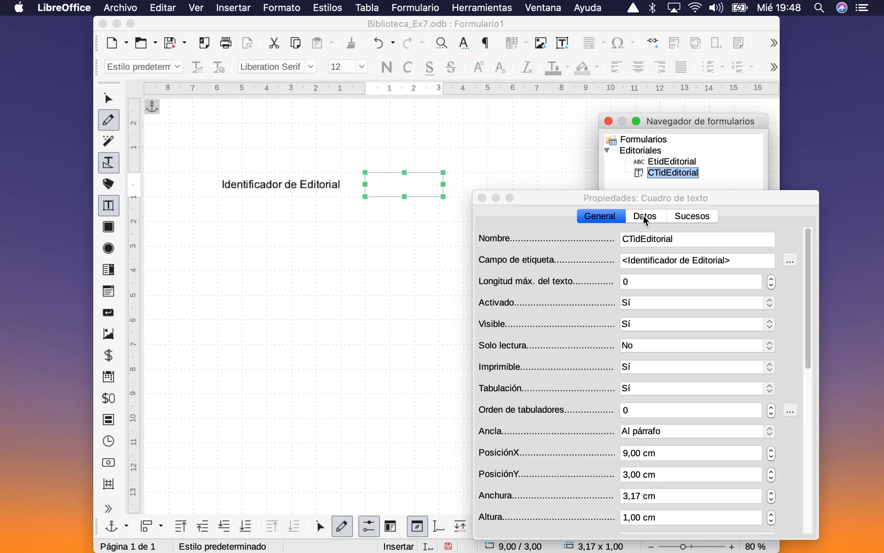
click(646, 217)
Set the Editoriales form's content type to Tabla and its content to the Editoriales table.
click(640, 151)
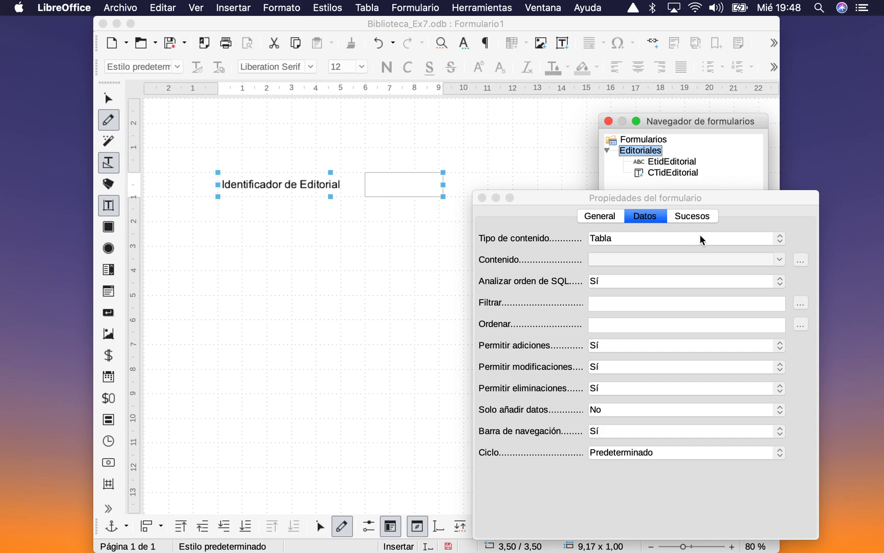
click(777, 239)
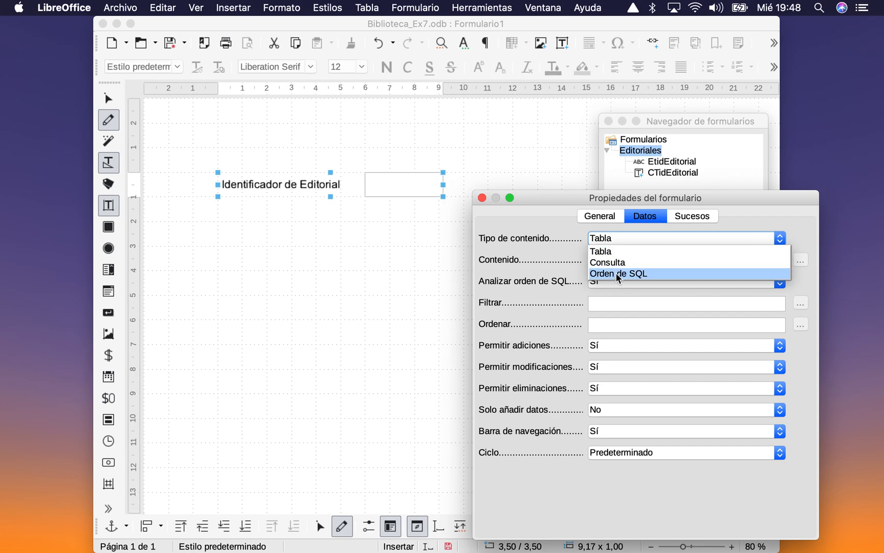
click(620, 252)
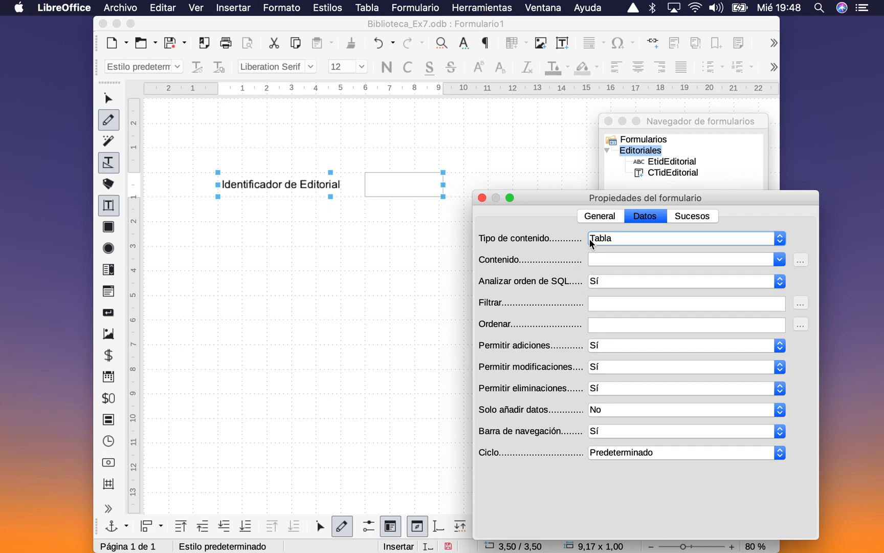
click(779, 259)
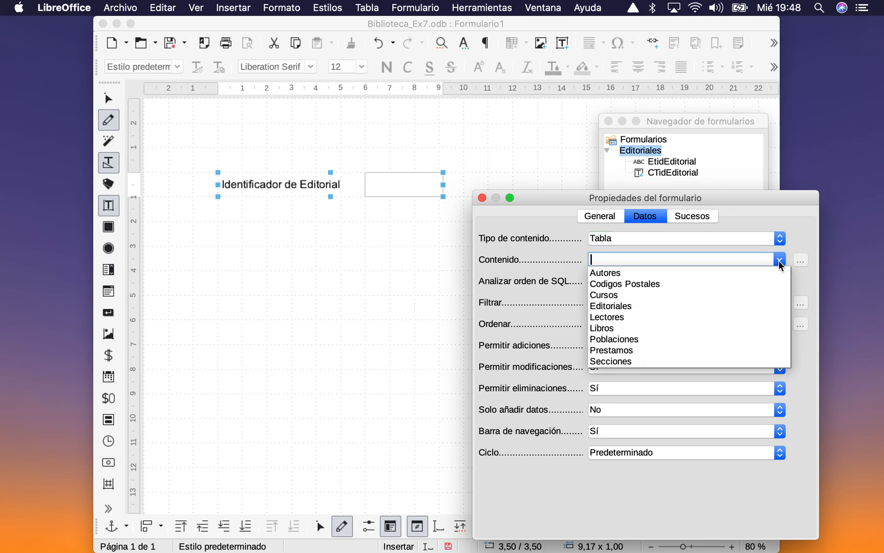
click(649, 307)
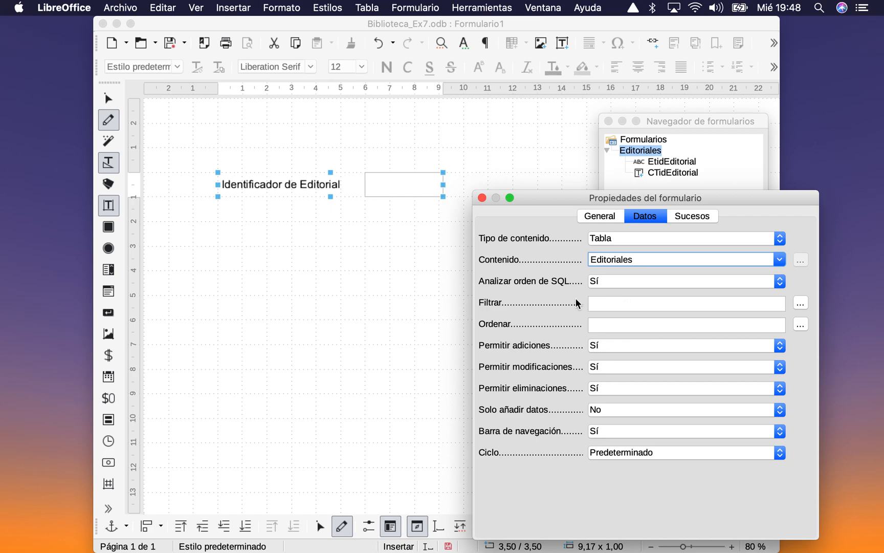
click(609, 301)
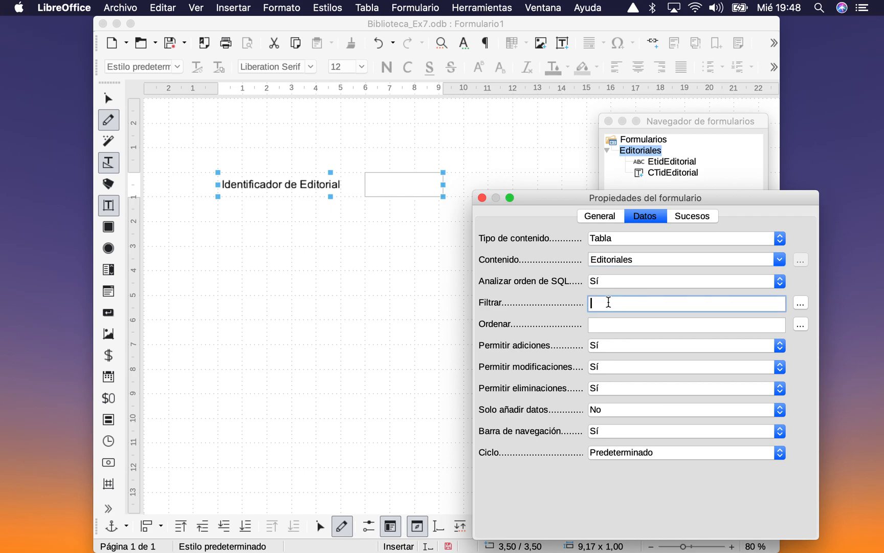
Bind the CTidEditorial text box to the idEditorial data field, keeping empty strings equal to NULL at Sí, and close its properties.
click(663, 174)
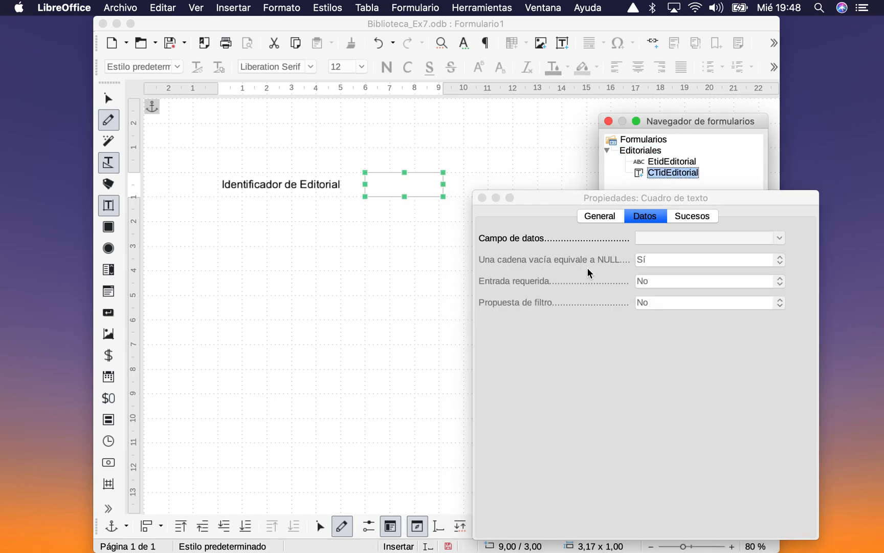
click(747, 239)
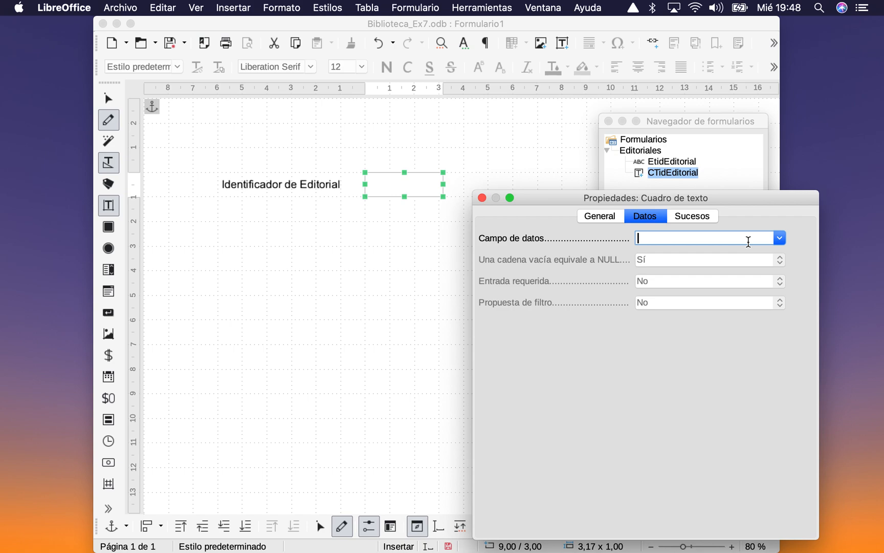
click(779, 238)
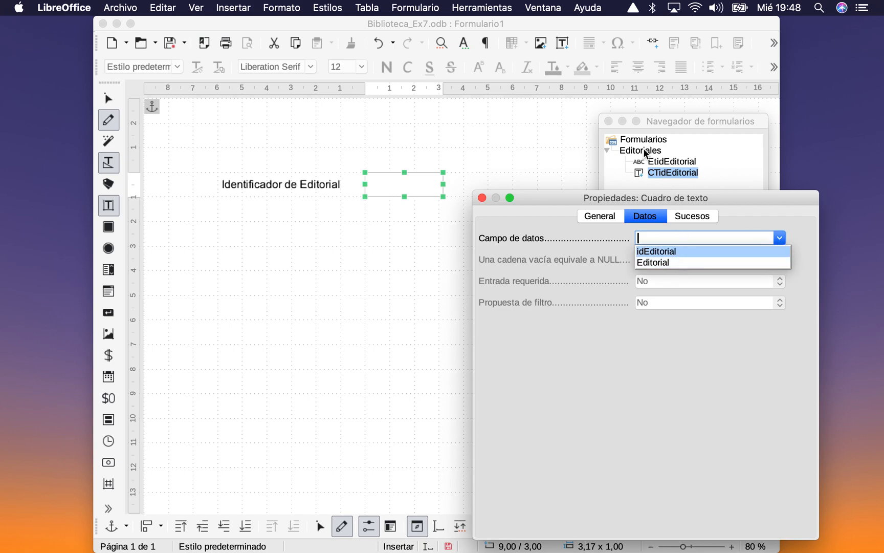
click(657, 252)
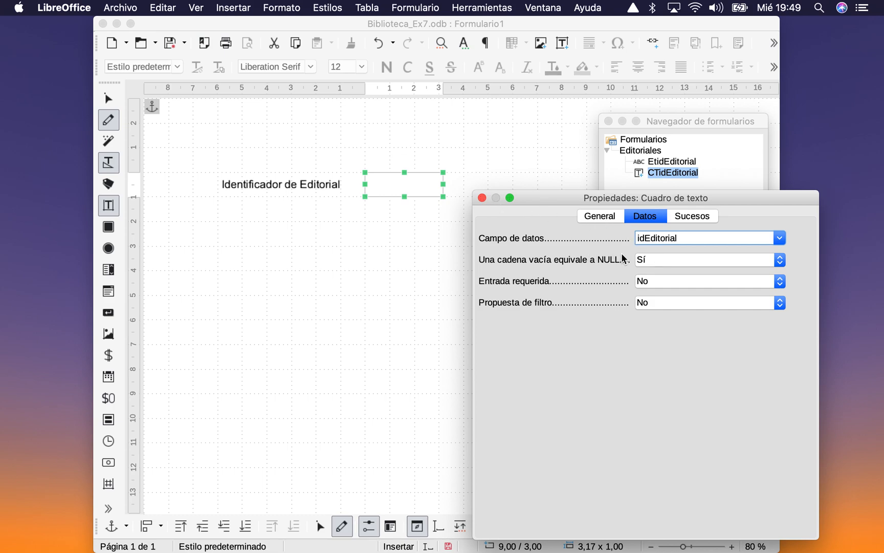
click(658, 264)
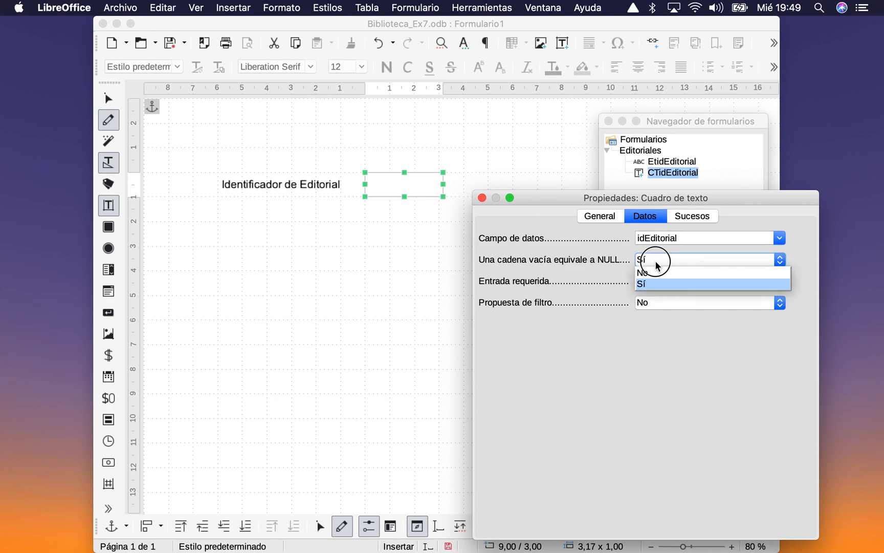
click(638, 284)
click(482, 198)
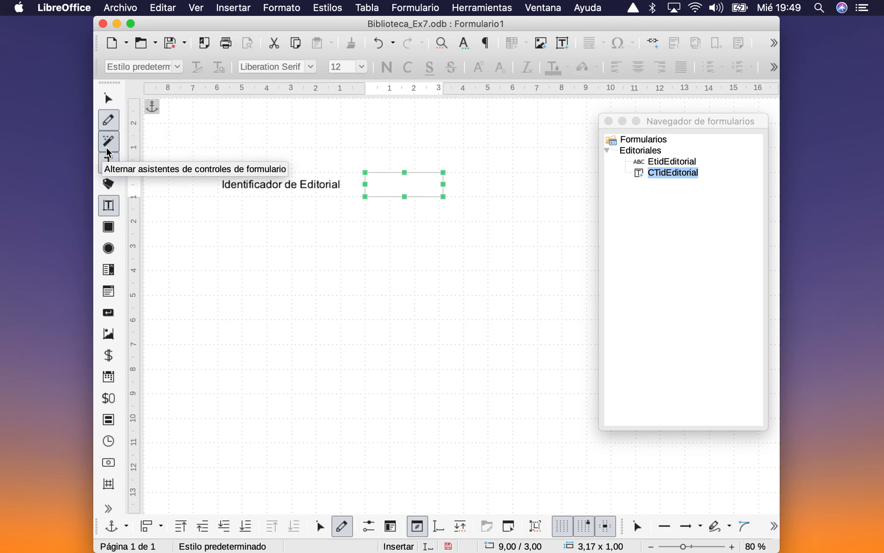
Leave the form's design mode to view its records, and open the Editoriales table from the Biblioteca_Ex7 database.
click(109, 119)
click(367, 195)
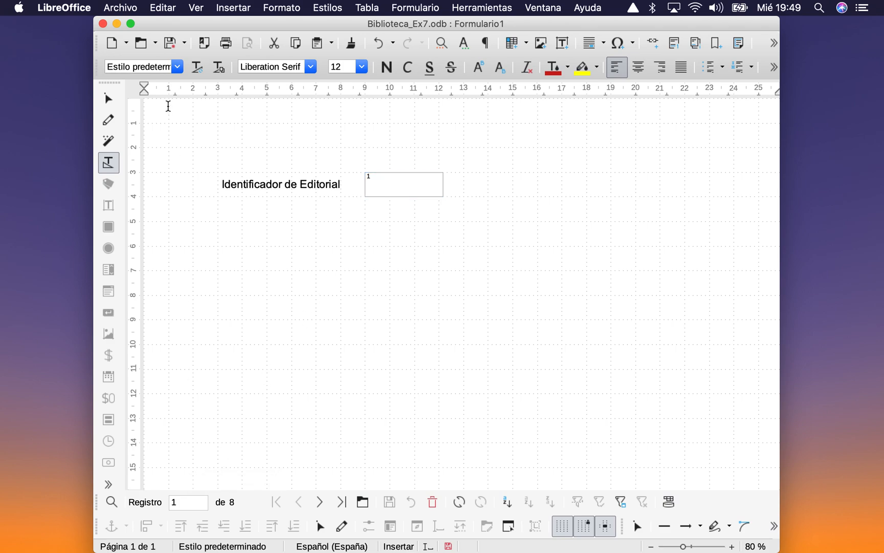
right_click(281, 544)
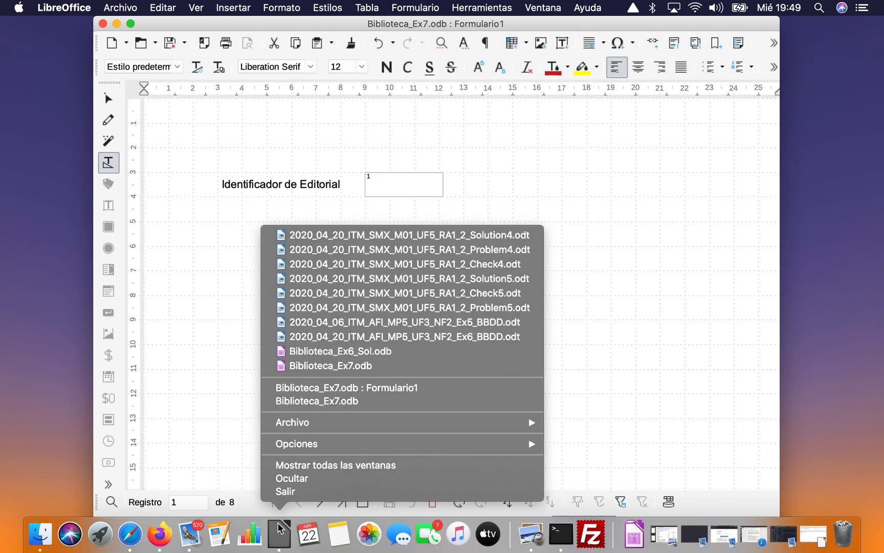
click(332, 402)
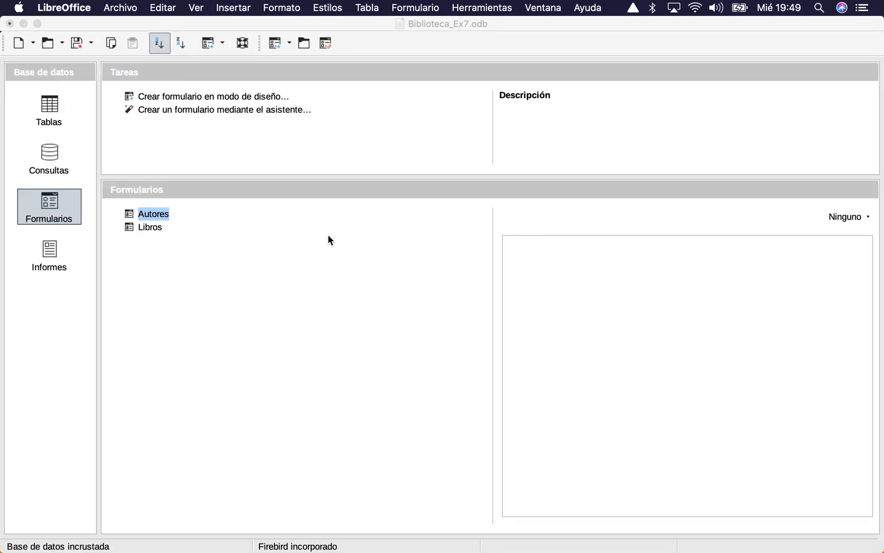
click(51, 104)
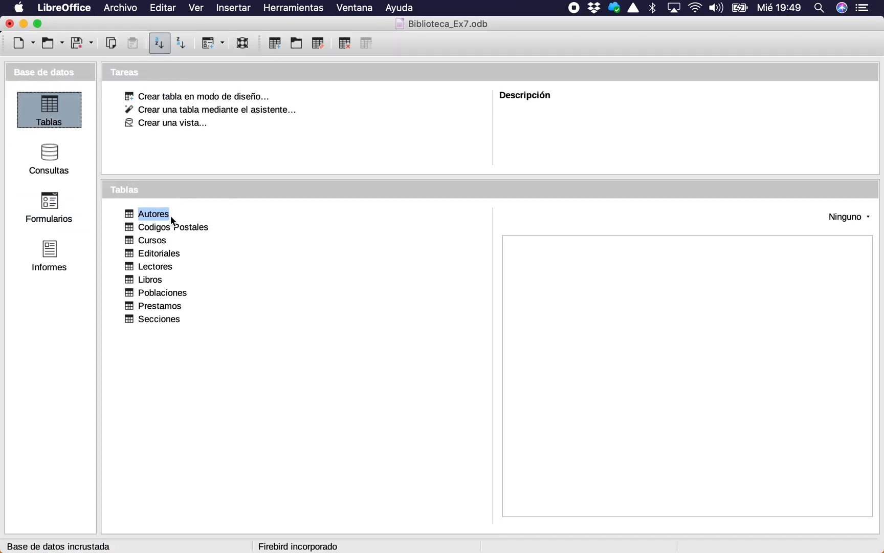
double_click(152, 254)
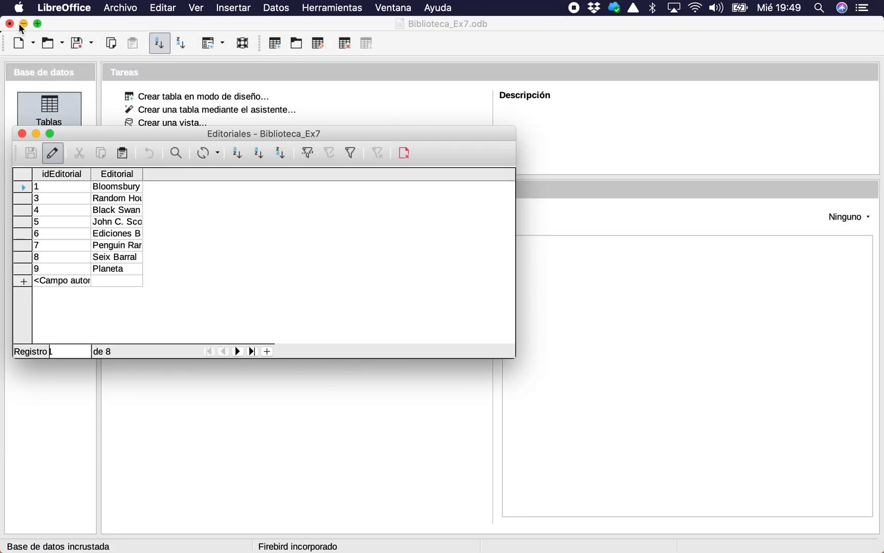
Minimize the database window and place the form beside the open table to compare the first record's identifier.
click(23, 24)
drag(237, 25, 305, 21)
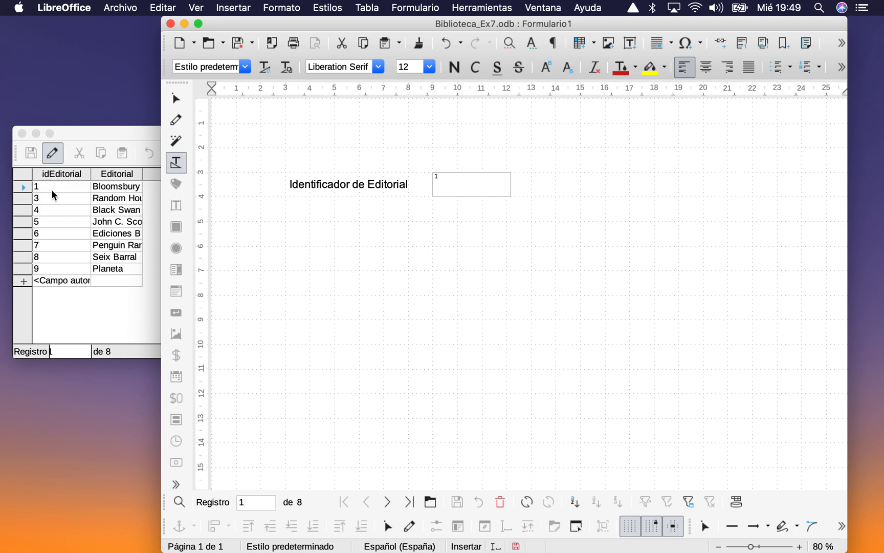
click(449, 182)
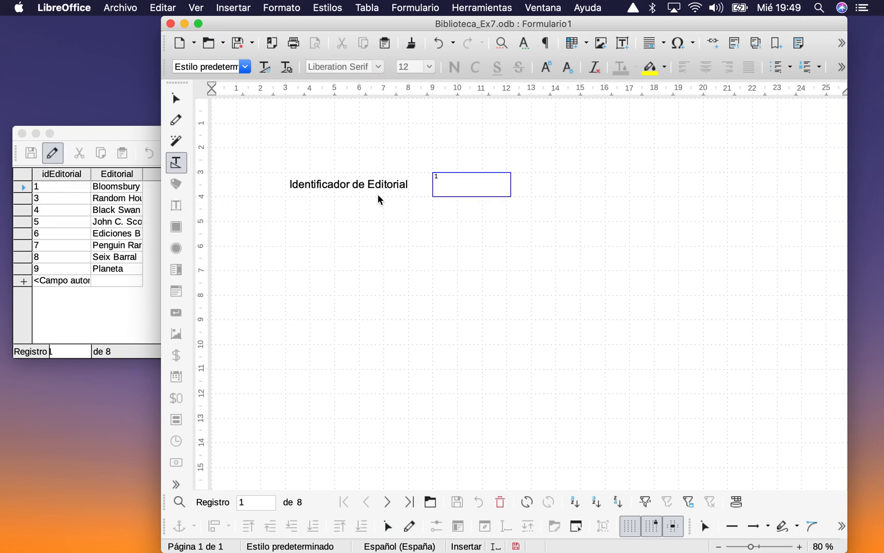
click(577, 228)
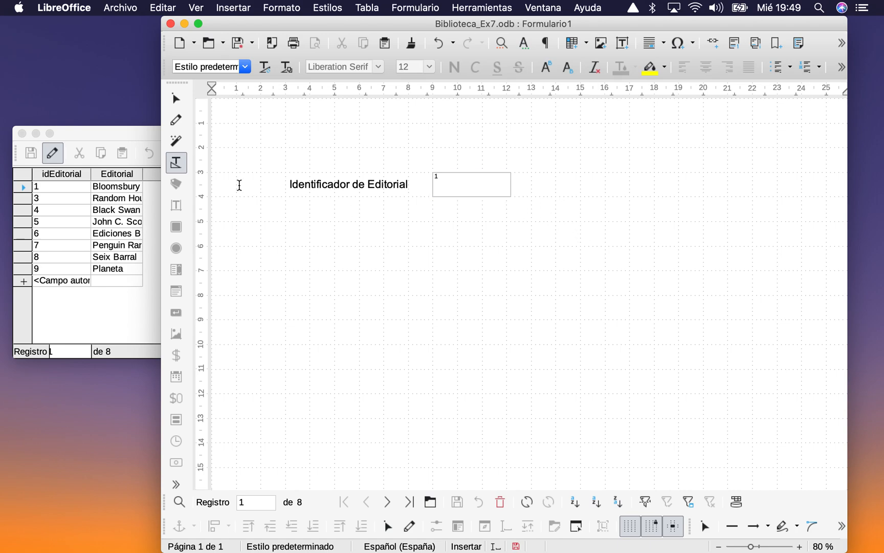
Return the form to design mode and draw a label about 4.84 × 1.00 cm below the "Identificador de Editorial" label.
click(180, 126)
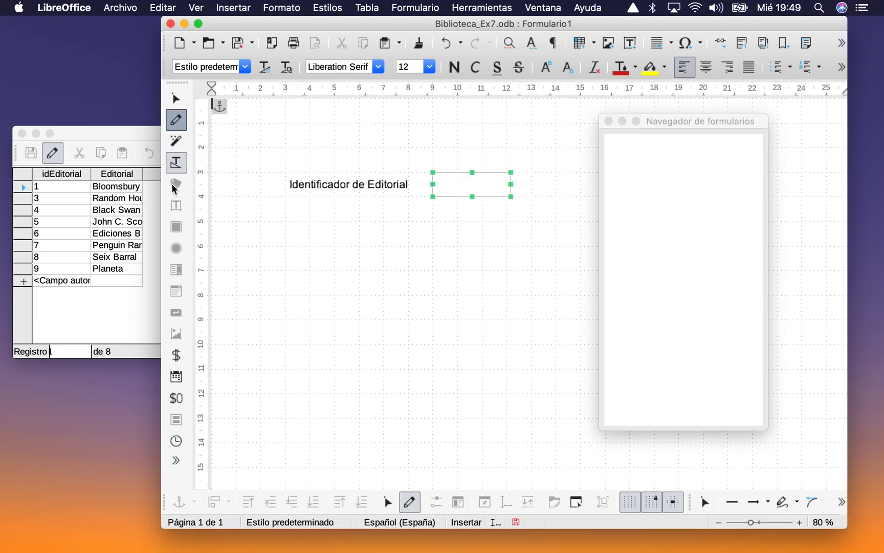
click(176, 184)
drag(285, 221, 404, 246)
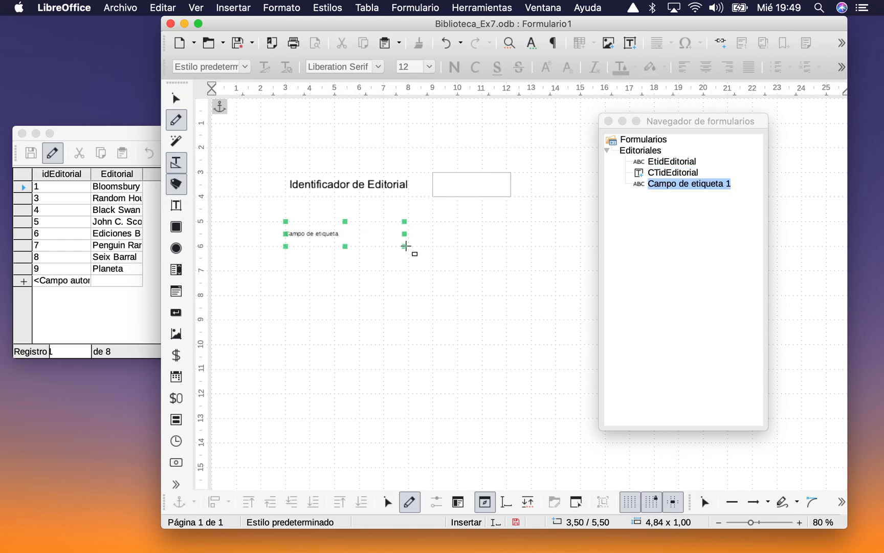
Name the new label EtEditorial in its properties and set its label text to "Editorial".
right_click(662, 185)
click(699, 242)
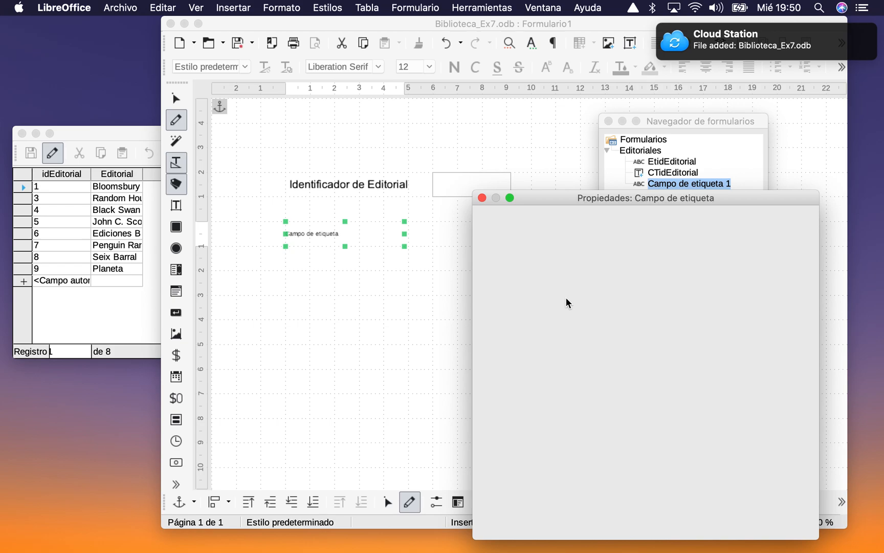
click(654, 241)
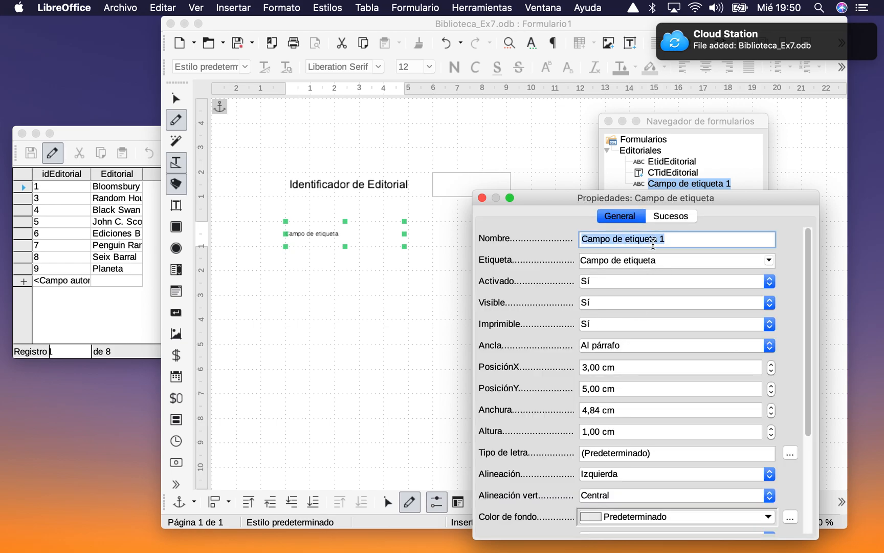
text(EtEditorial)
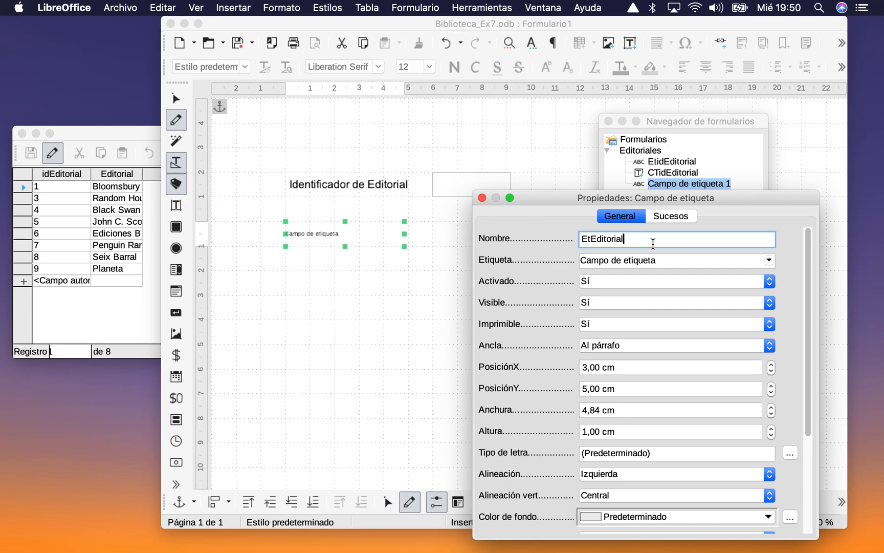
key(Tab)
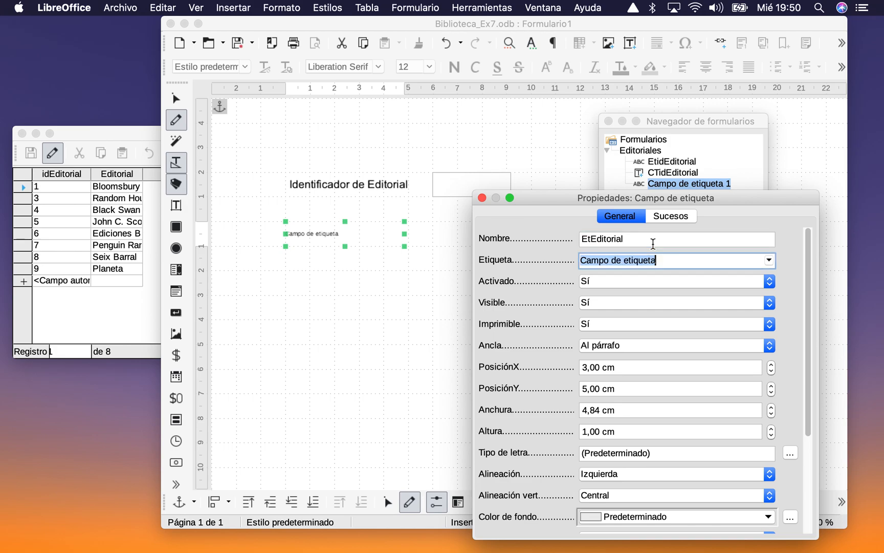
text(Editorial)
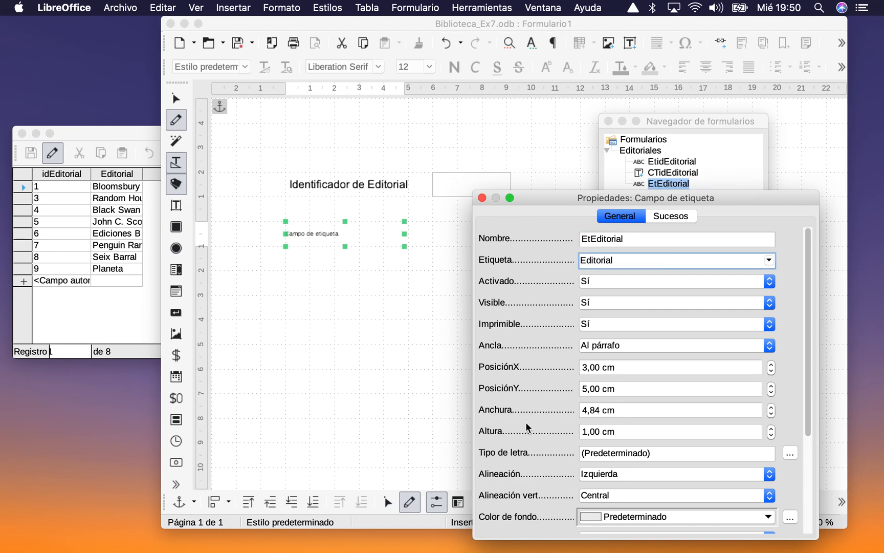
Set the EtEditorial label's font to Arial at 12 pt and its alignment to Derecha.
scroll(529, 429, down, 3)
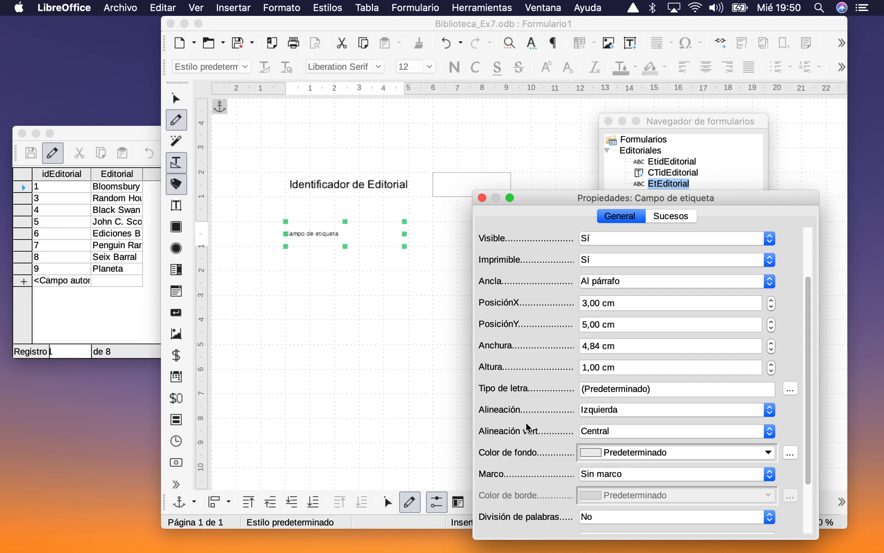
click(791, 389)
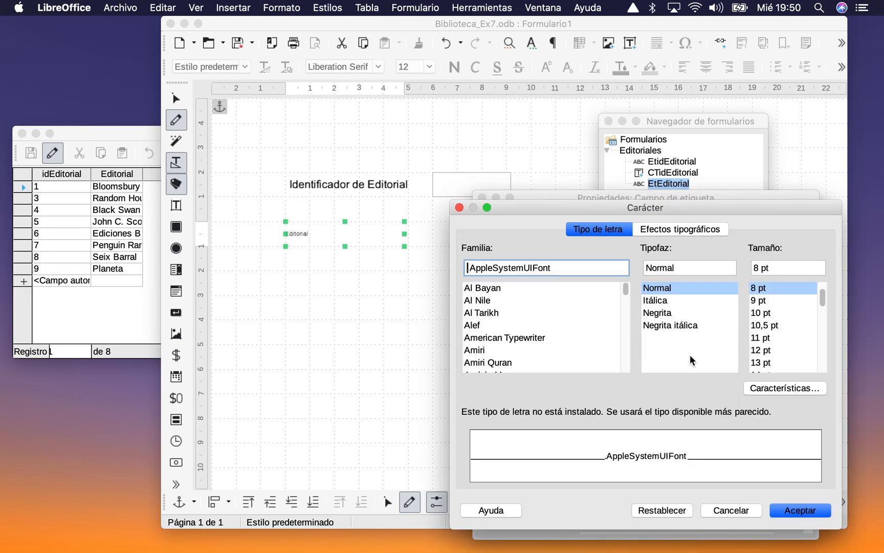
scroll(499, 336, down, 3)
scroll(498, 335, down, 3)
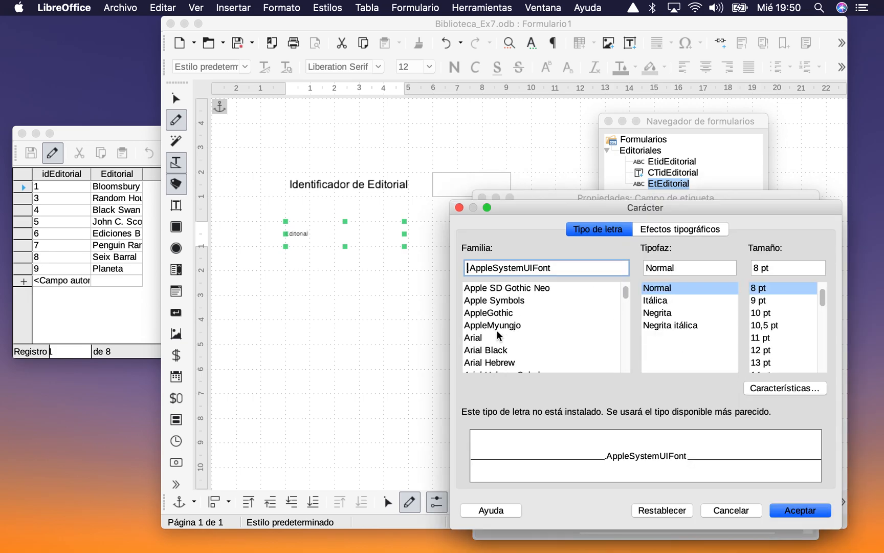
click(476, 338)
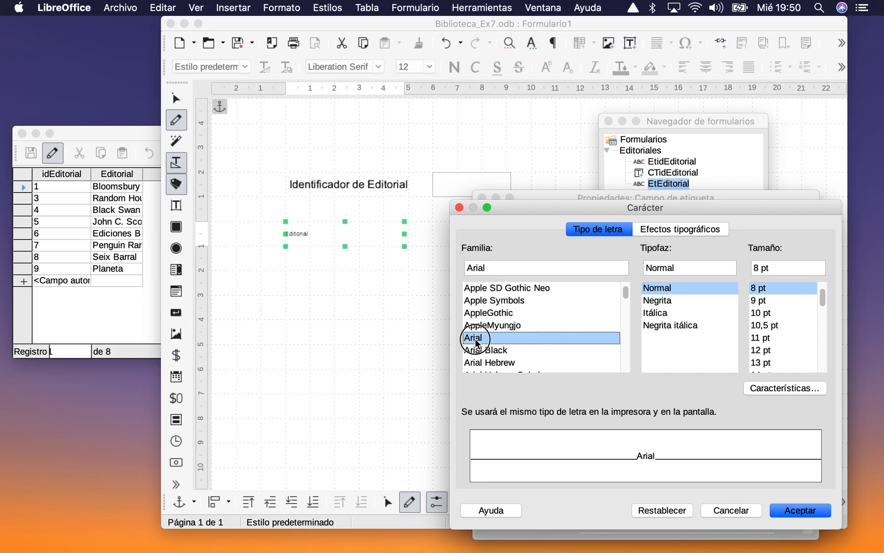
click(760, 351)
click(808, 508)
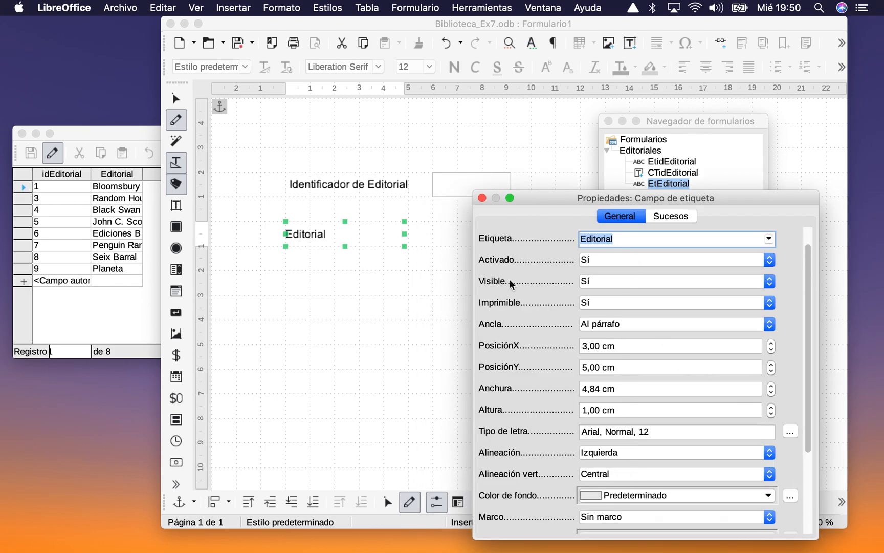
click(608, 457)
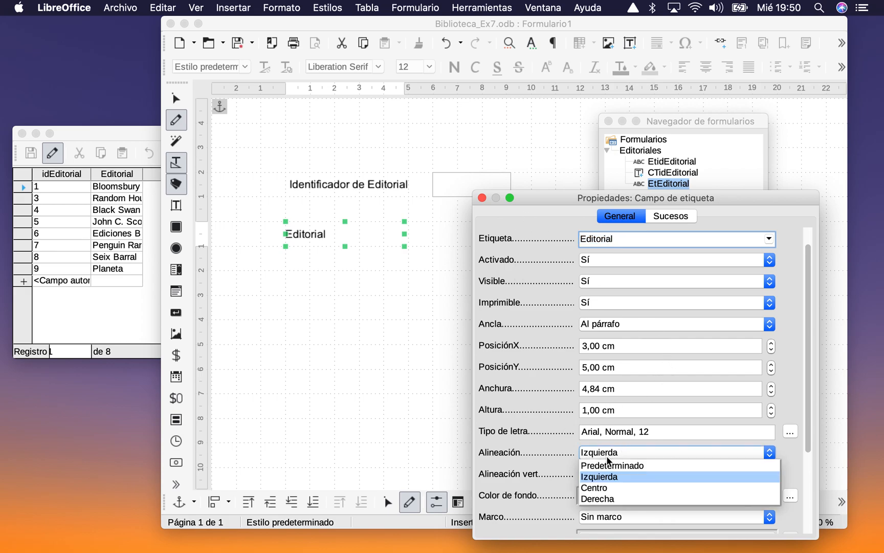
click(604, 498)
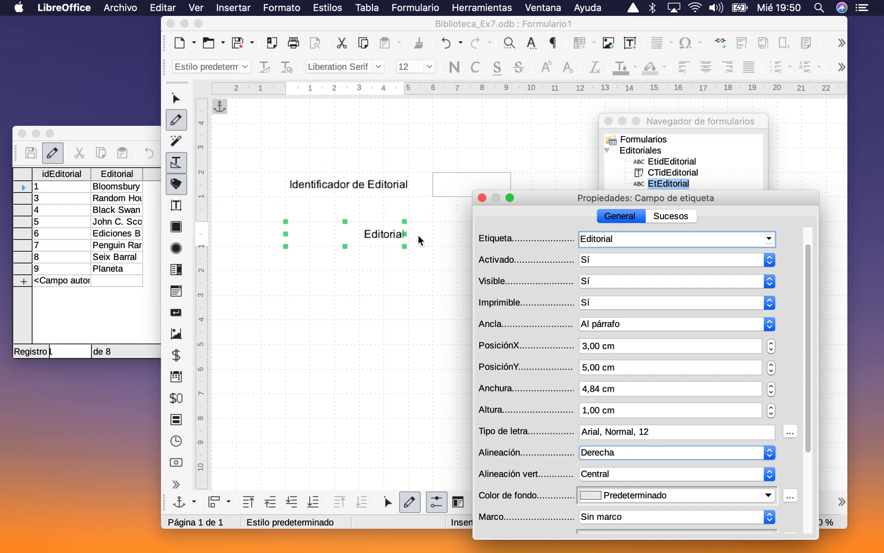
Draw a text box about 3.17 × 1.00 cm beside the "Editorial" label, below the existing text box.
mouse_move(598, 203)
mouse_down()
mouse_move(596, 220)
mouse_move(553, 211)
mouse_move(618, 204)
mouse_up()
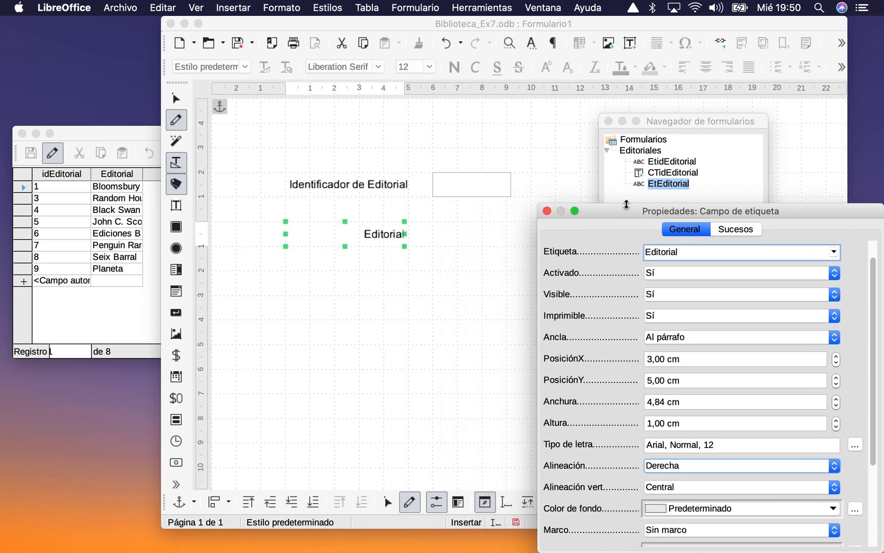
click(176, 205)
drag(433, 221, 511, 246)
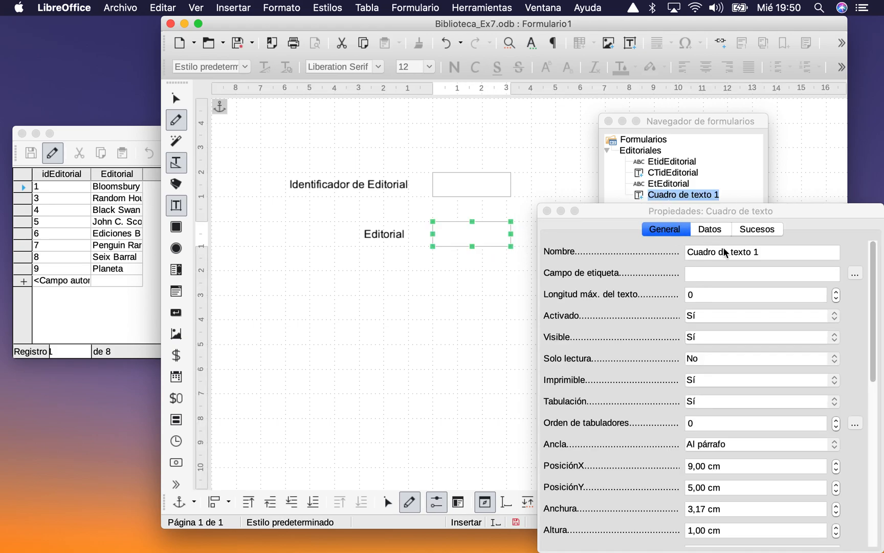
Name the new text box CTEditorial and assign the Editorial (EtEditorial) label as its label field.
click(732, 251)
text(CTEditorial)
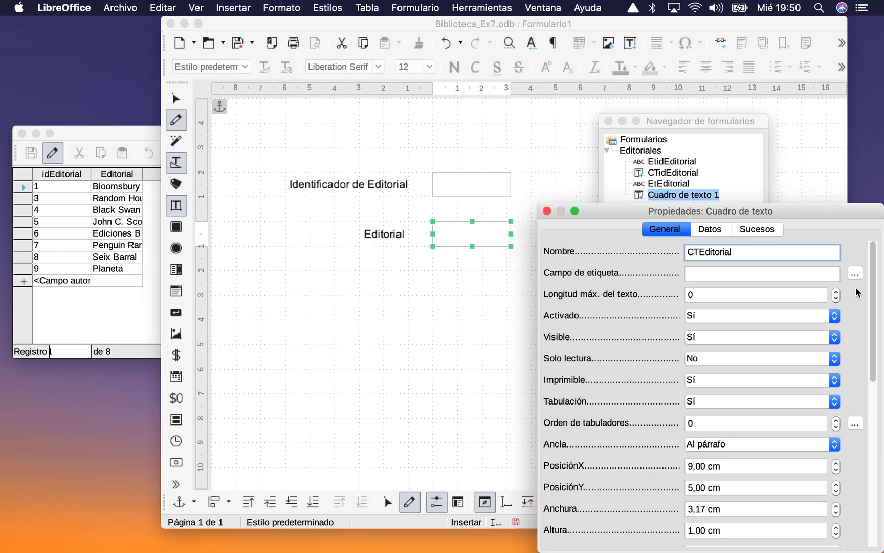
click(855, 273)
click(643, 368)
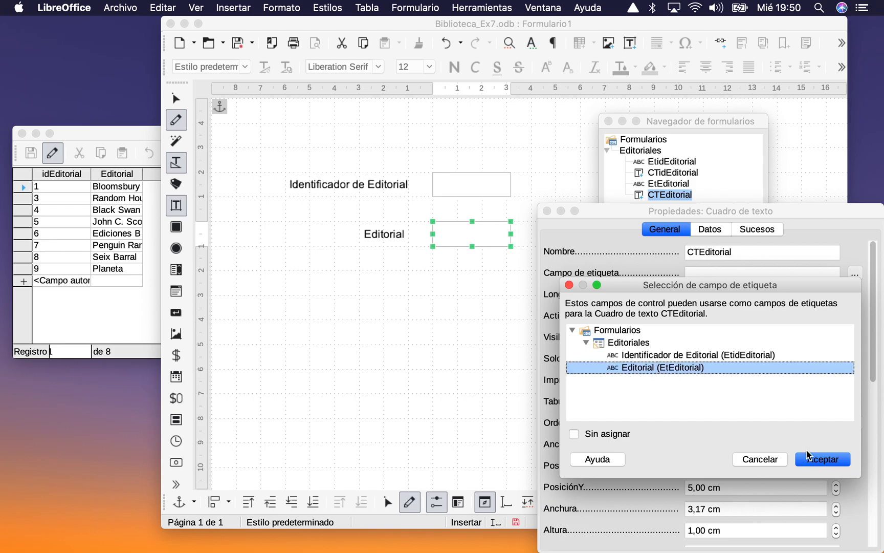
click(823, 459)
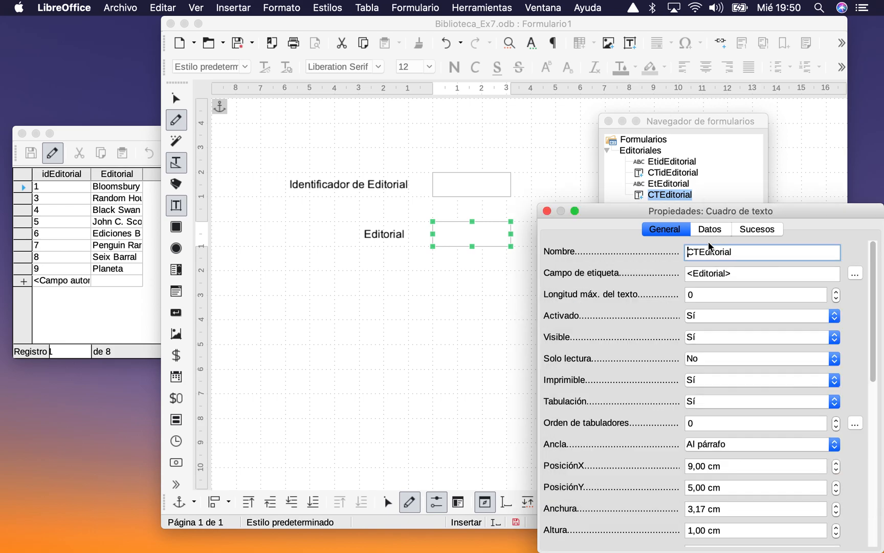
Bind the CTEditorial text box to the Editorial data field and close its properties.
scroll(665, 424, down, 10)
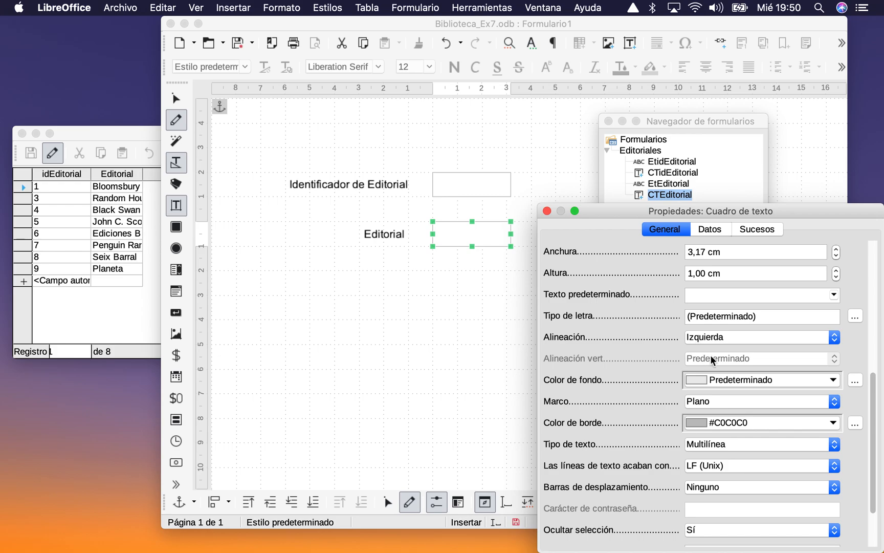
click(710, 232)
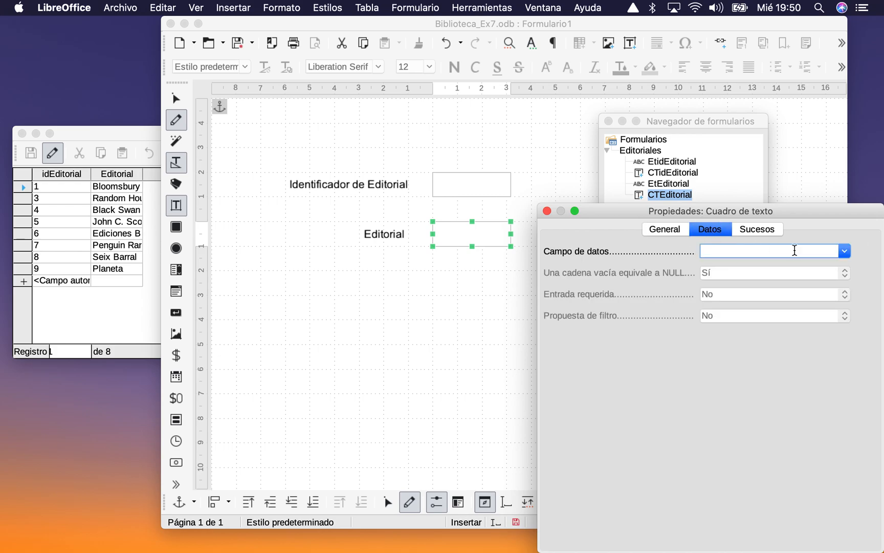
click(844, 251)
click(791, 278)
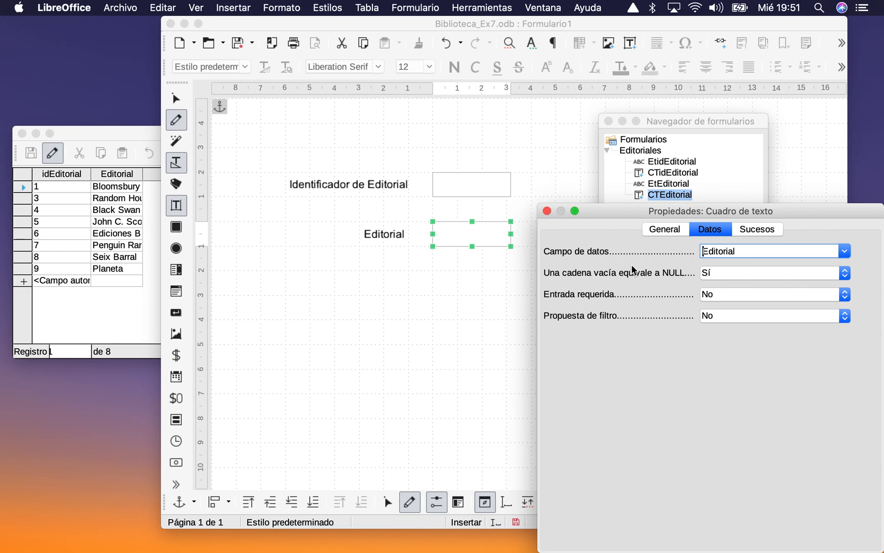
click(547, 211)
Leave design mode and browse the form's records to the last one and on to a blank new record.
click(176, 124)
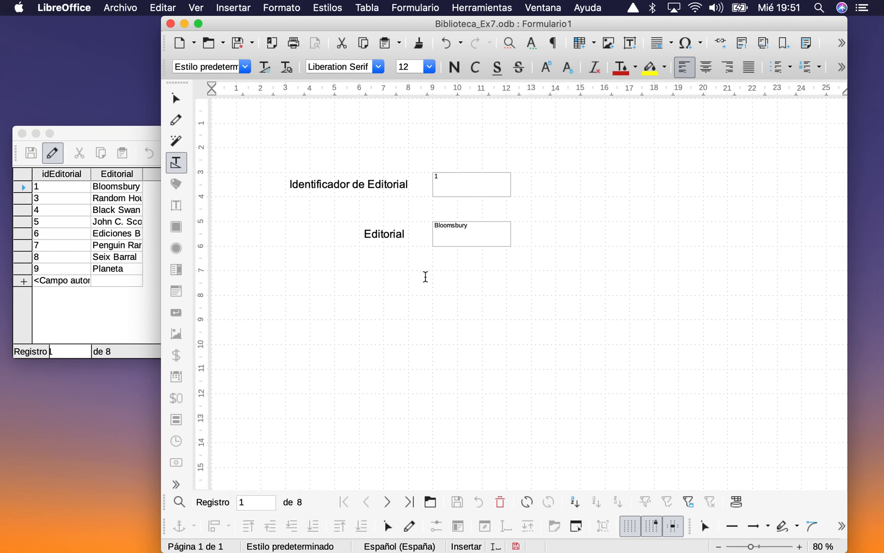
click(407, 504)
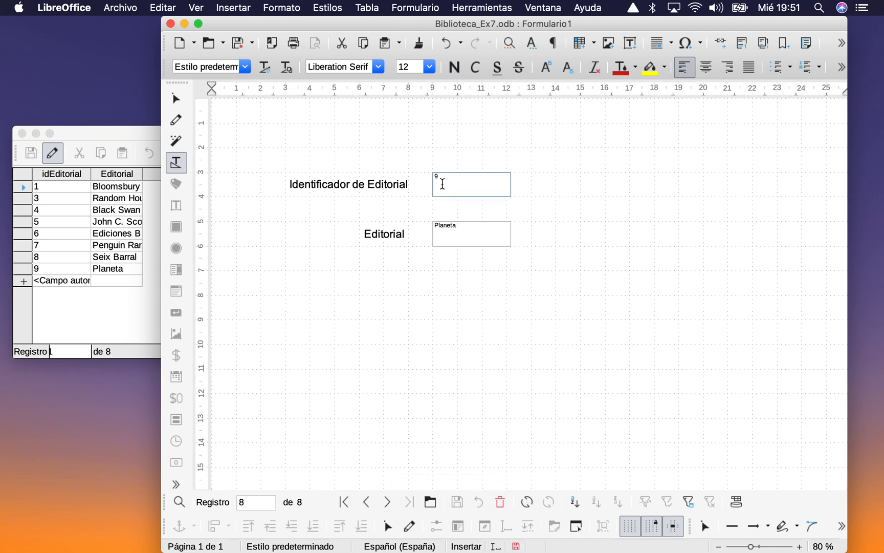
click(389, 503)
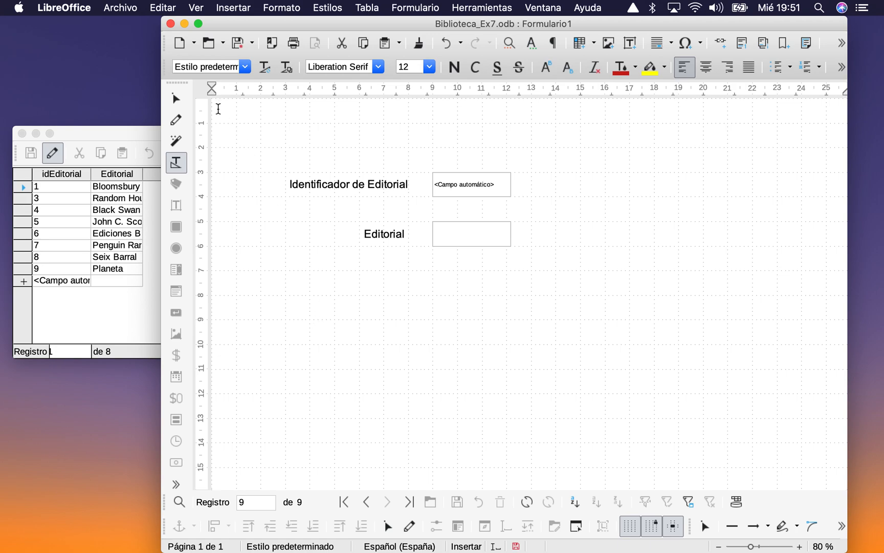
Return the form to design mode and review the Editoriales form's controls and its data properties.
click(176, 120)
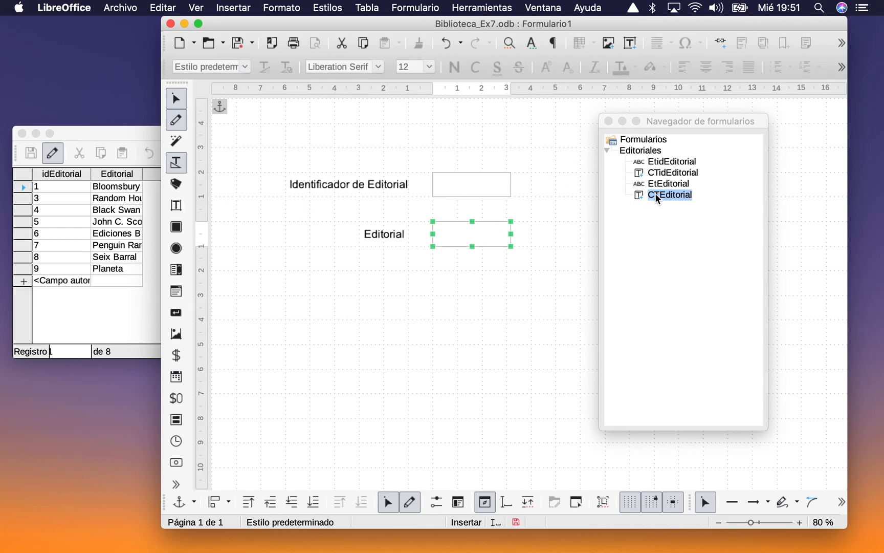
click(640, 151)
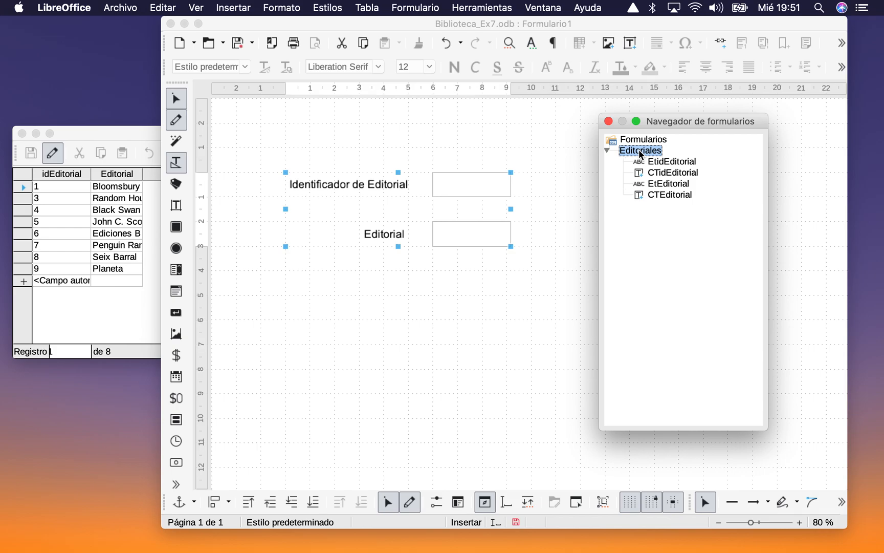
click(660, 174)
click(660, 196)
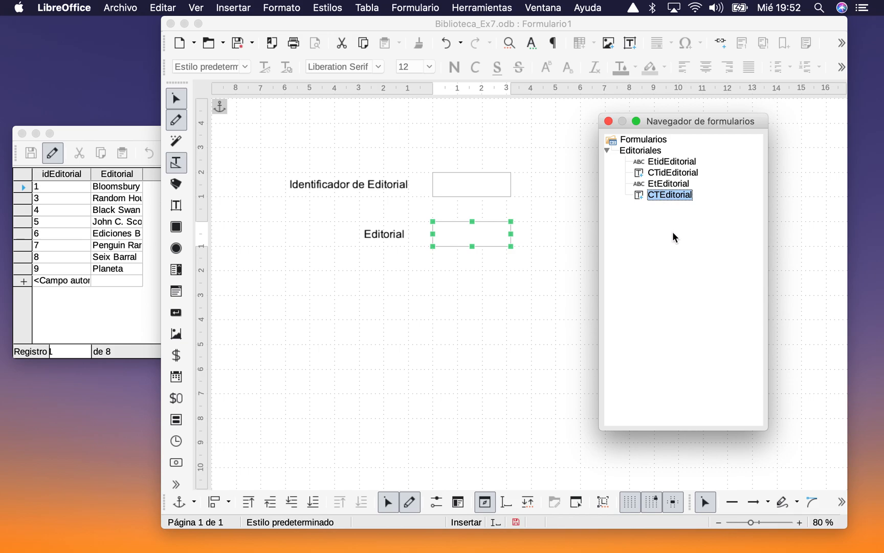
click(635, 152)
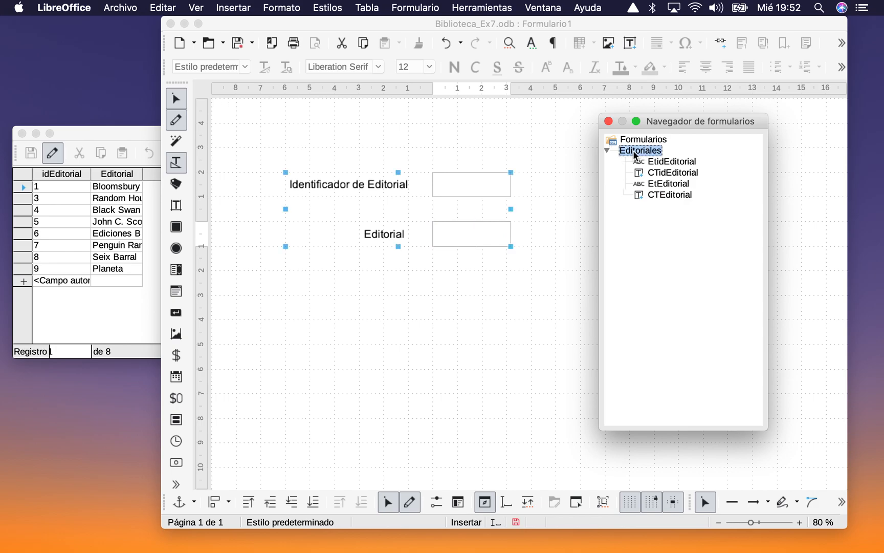
right_click(635, 153)
click(666, 221)
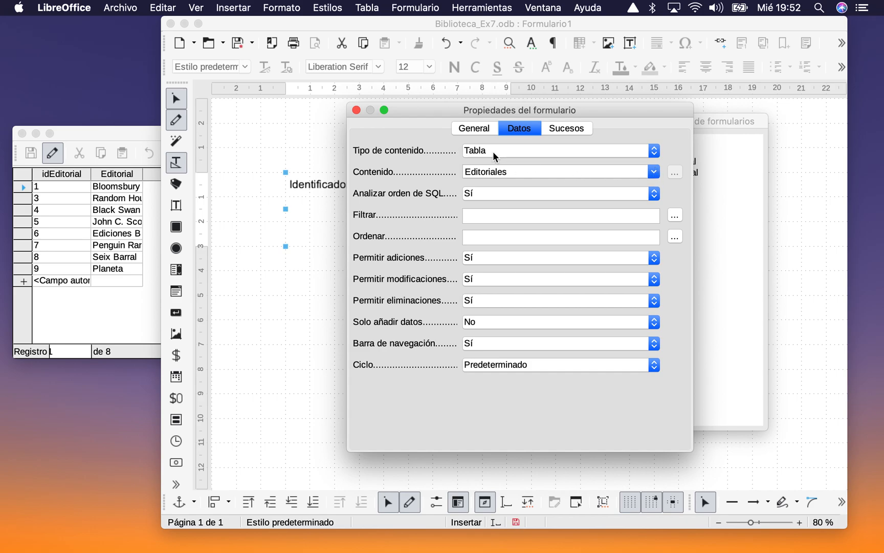
click(356, 110)
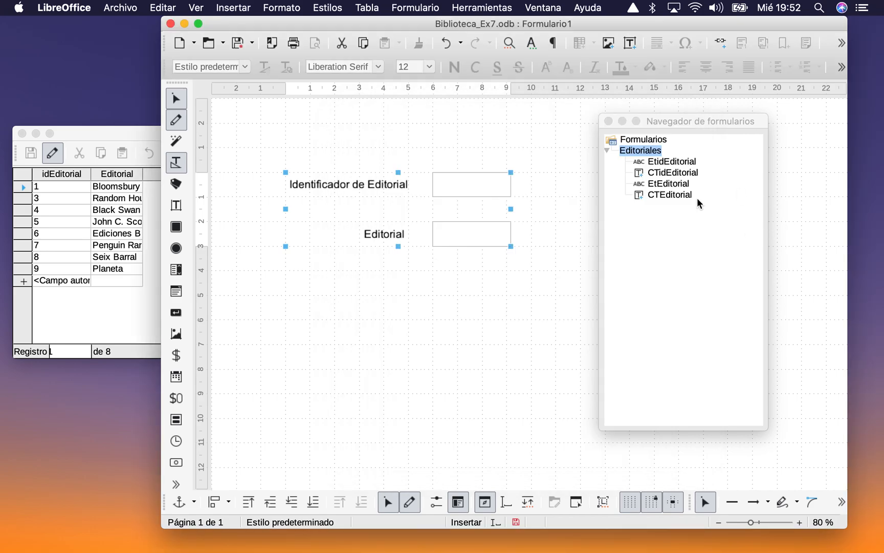
Place a check box about 0.34 × 0.34 cm below the "Editorial" label.
click(660, 173)
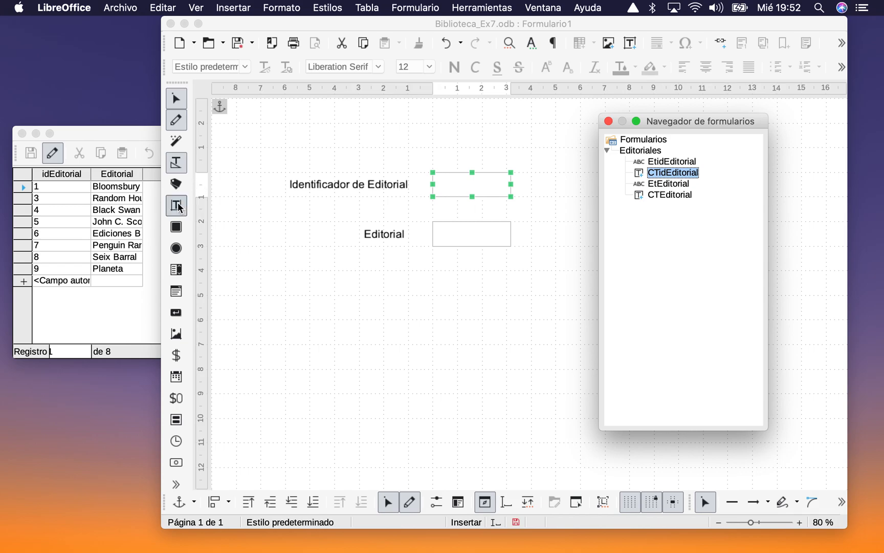
click(176, 227)
click(351, 299)
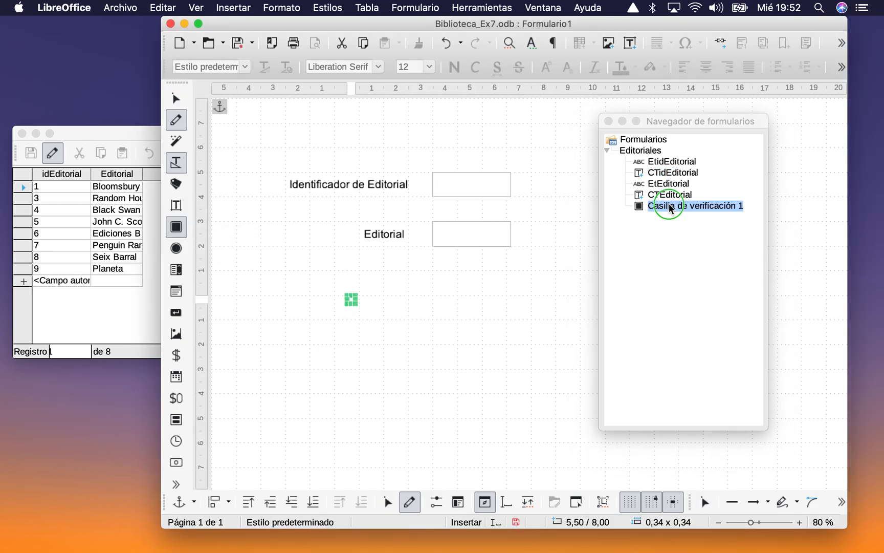
Examine the check box's data properties and available data fields without assigning one, moving the properties window clear of the form labels.
right_click(673, 206)
click(708, 262)
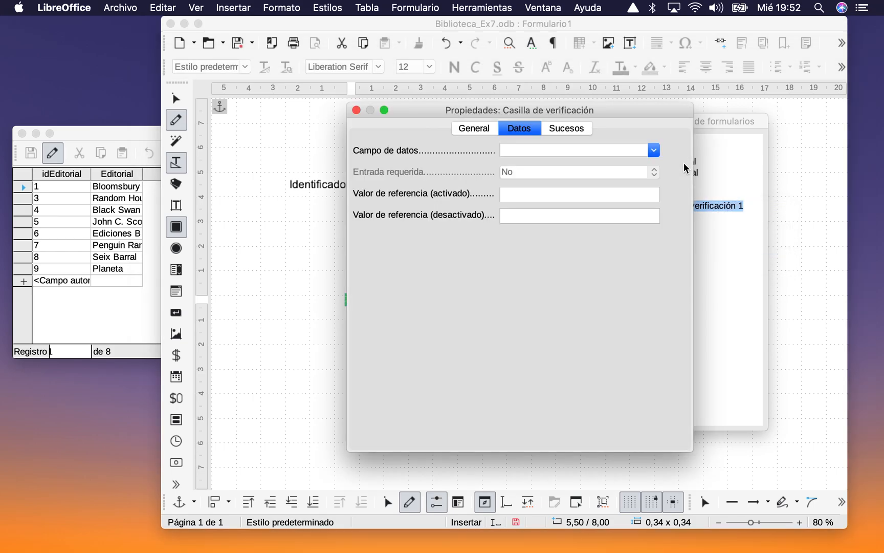
click(654, 148)
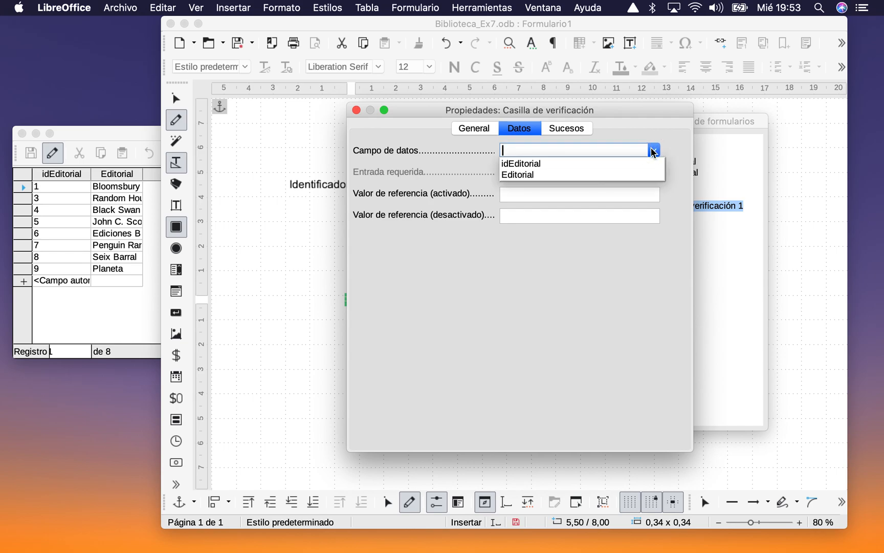
click(610, 137)
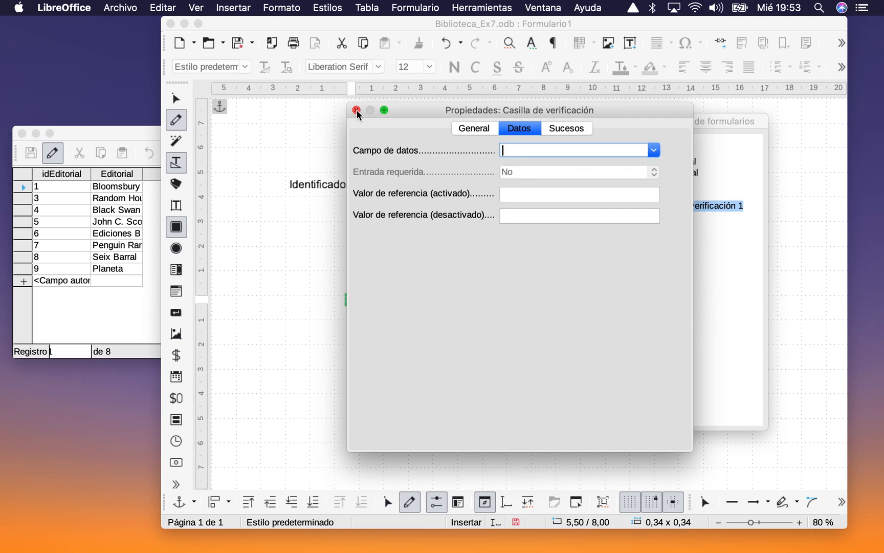
drag(425, 110, 527, 110)
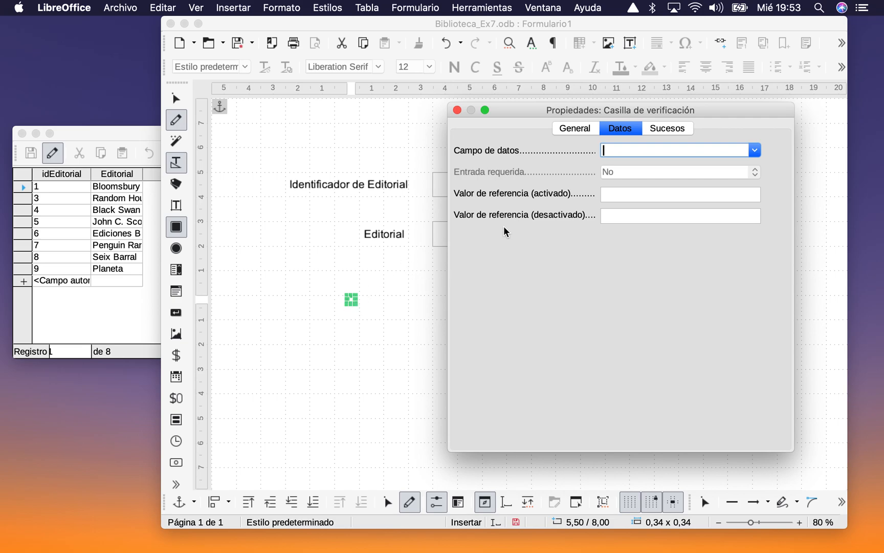
Close the check box's properties, draw a list box below the check box and size it to 7.00 × 1.00 cm.
click(457, 110)
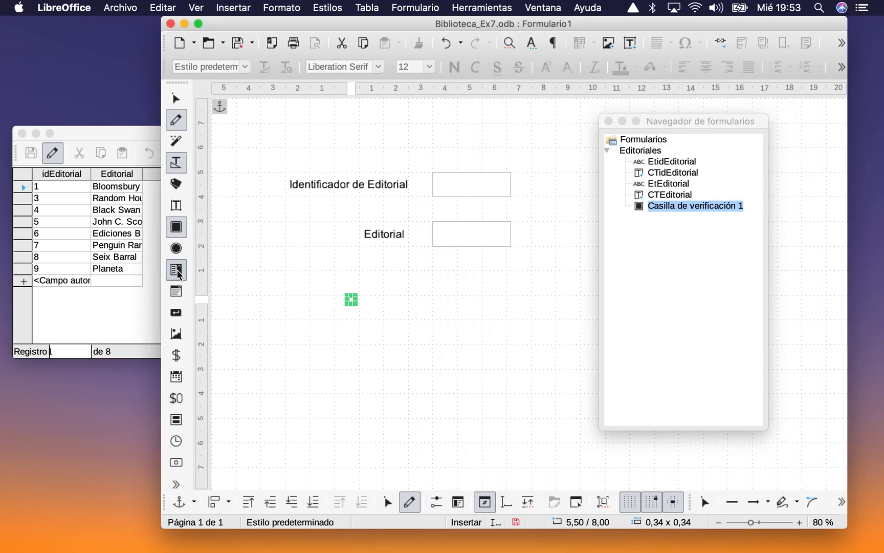
click(178, 275)
click(336, 326)
drag(337, 326, 506, 394)
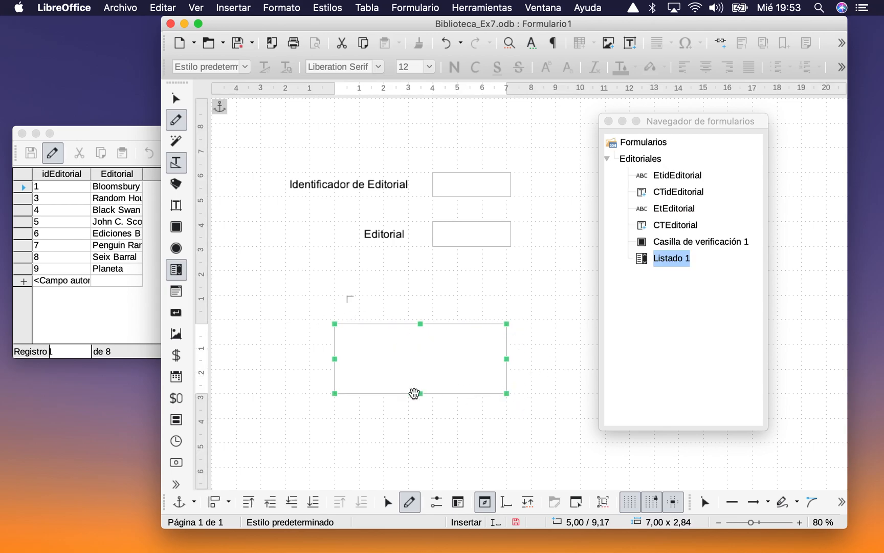
drag(419, 394, 421, 319)
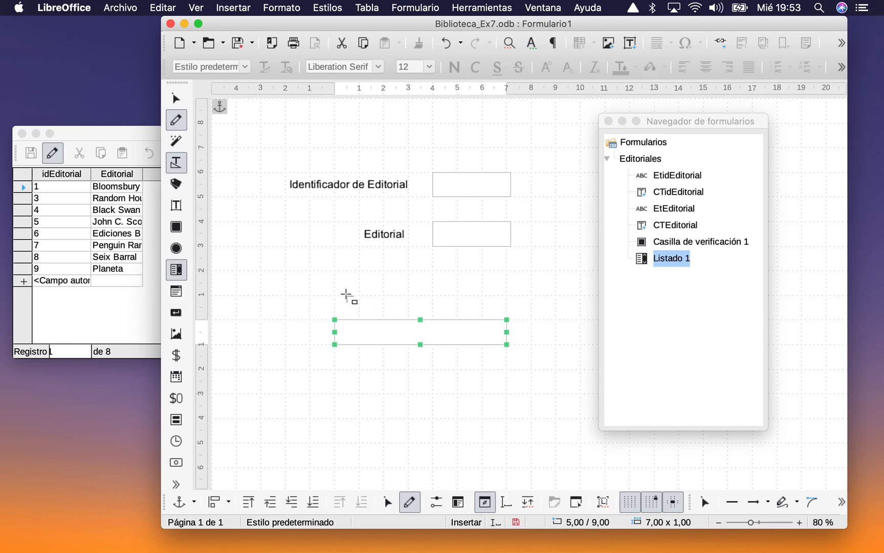
Remove the list box and the check box from the form.
key(super+x)
click(349, 300)
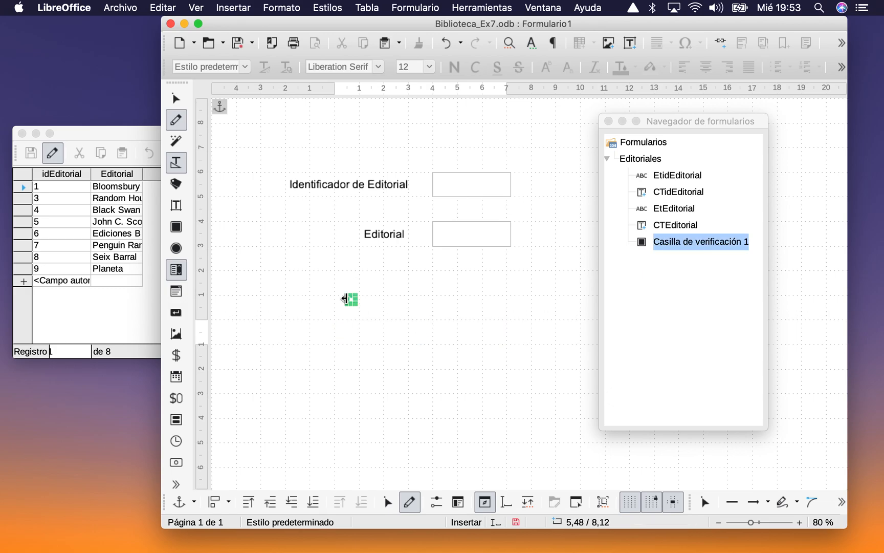
key(super+x)
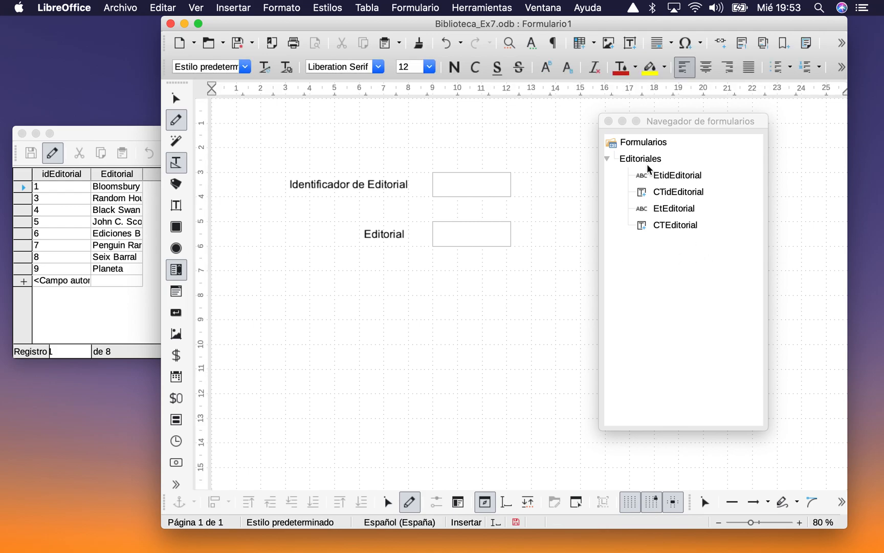
Review the Editoriales form and its CTidEditorial and CTEditorial text boxes in the form navigator, and close the navigator.
click(642, 160)
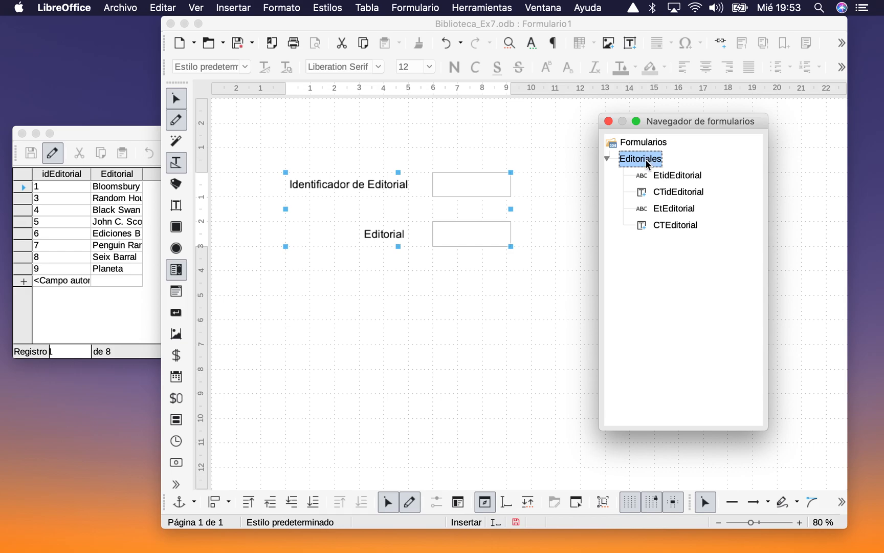
click(669, 194)
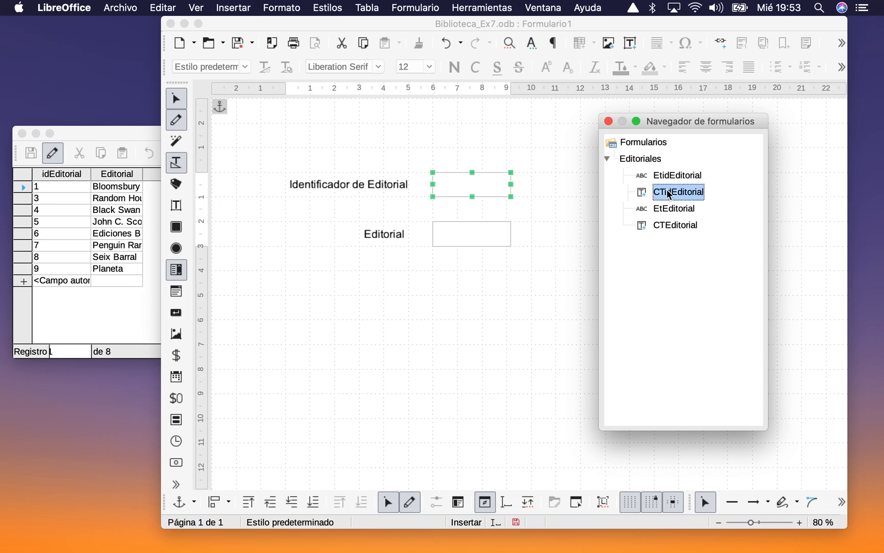
click(673, 225)
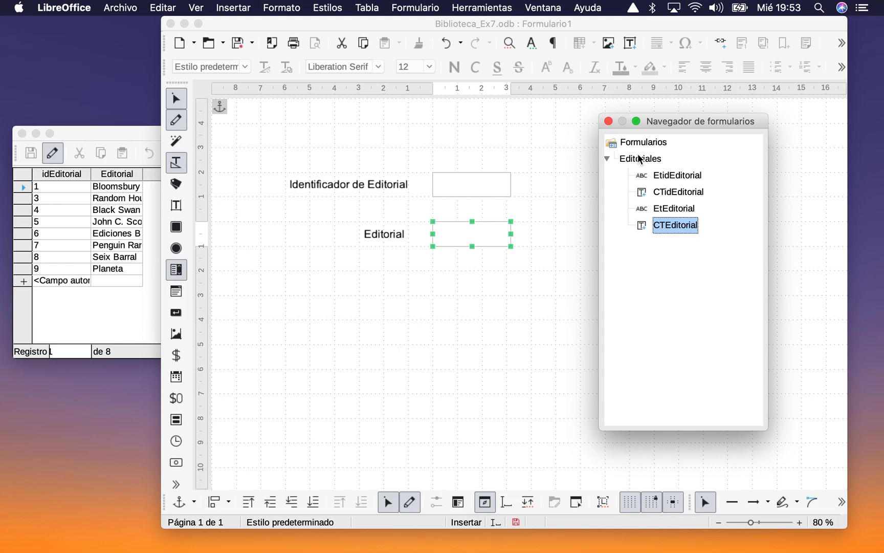
click(608, 121)
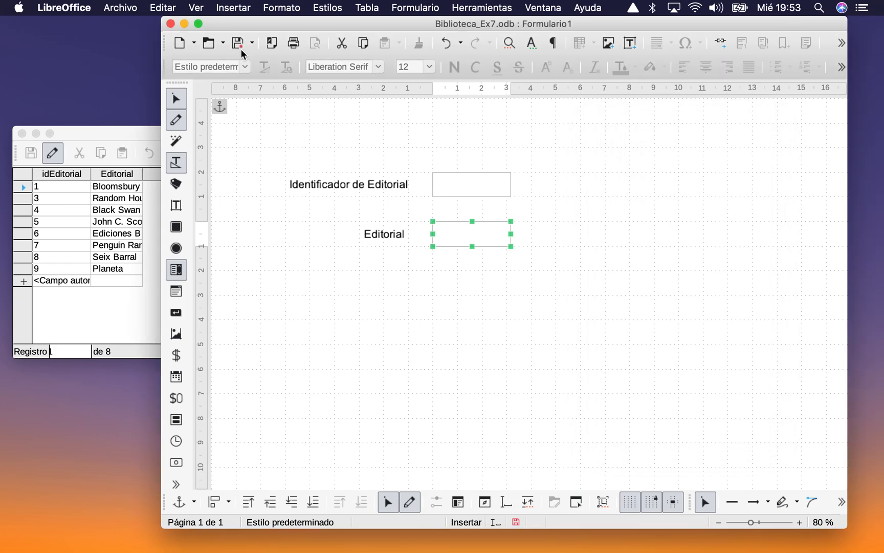
Save the form under the name Editoriales, and close the form and the Editoriales table window.
click(241, 50)
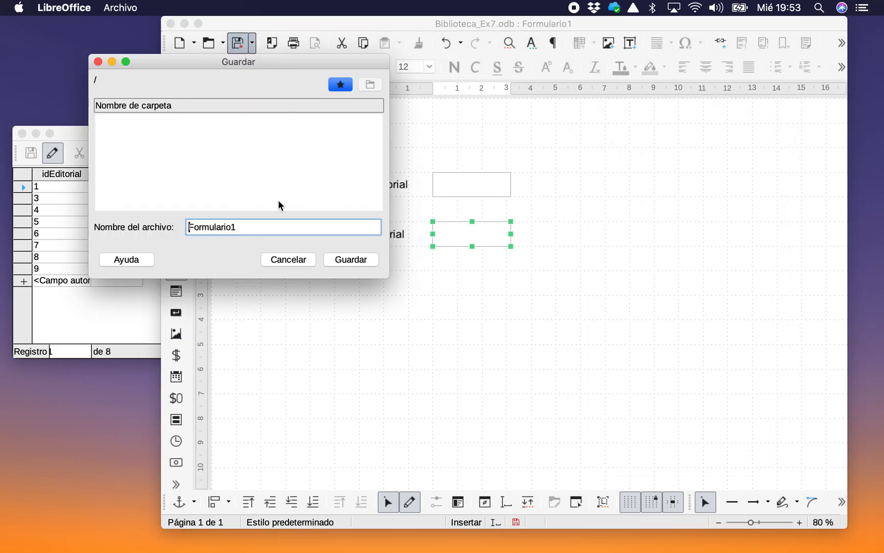
double_click(257, 226)
text(Editoriales)
click(351, 259)
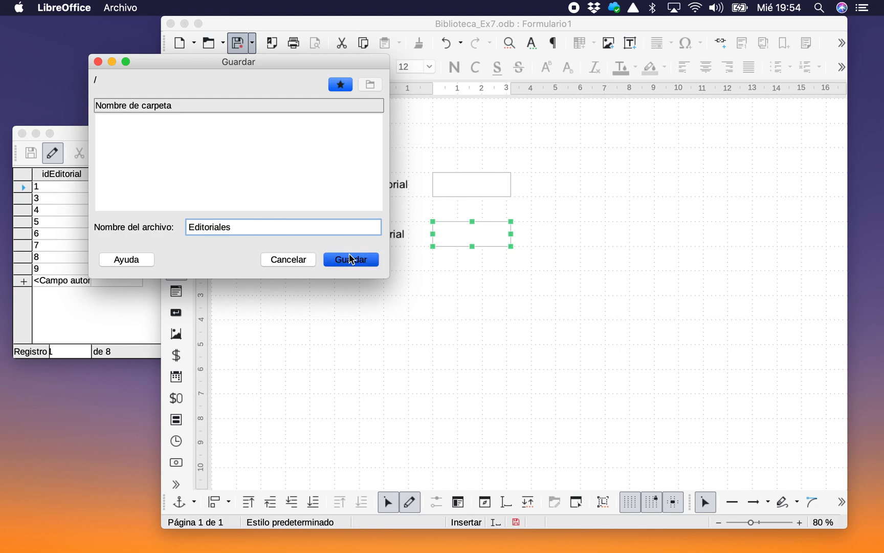
click(171, 24)
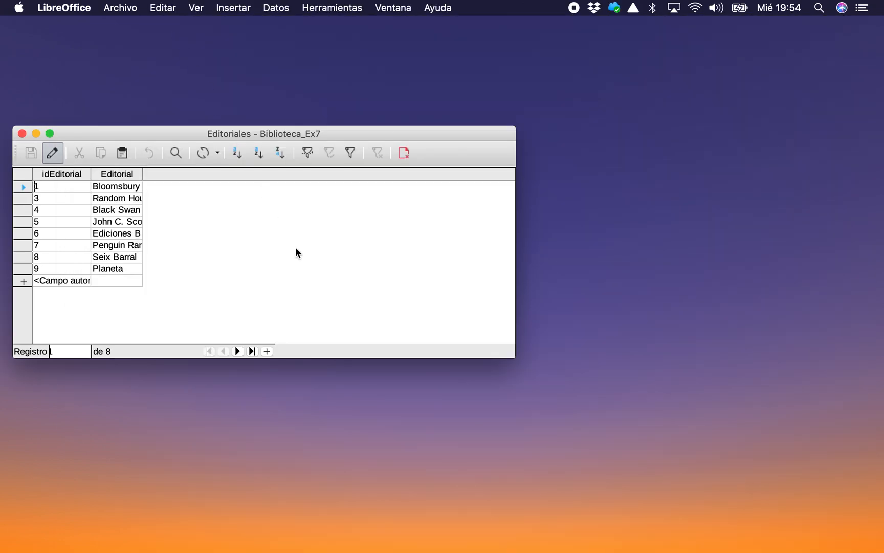
click(23, 133)
Return to the Biblioteca_Ex7.odb database window and open the Editoriales form for data entry.
mouse_move(458, 534)
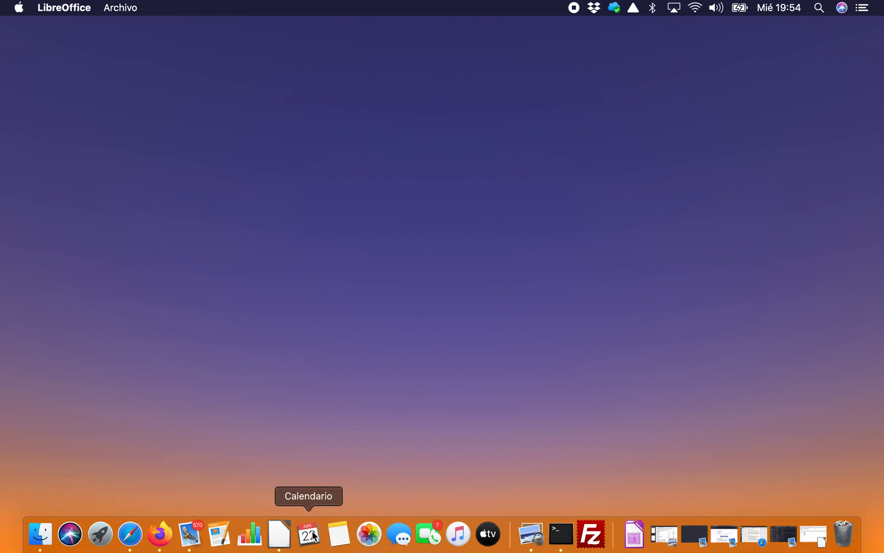
right_click(280, 534)
click(330, 404)
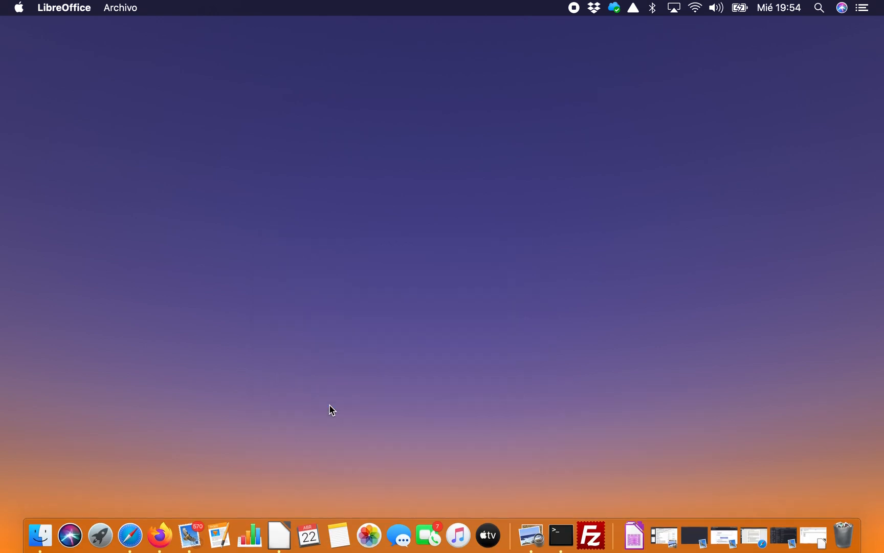
click(64, 208)
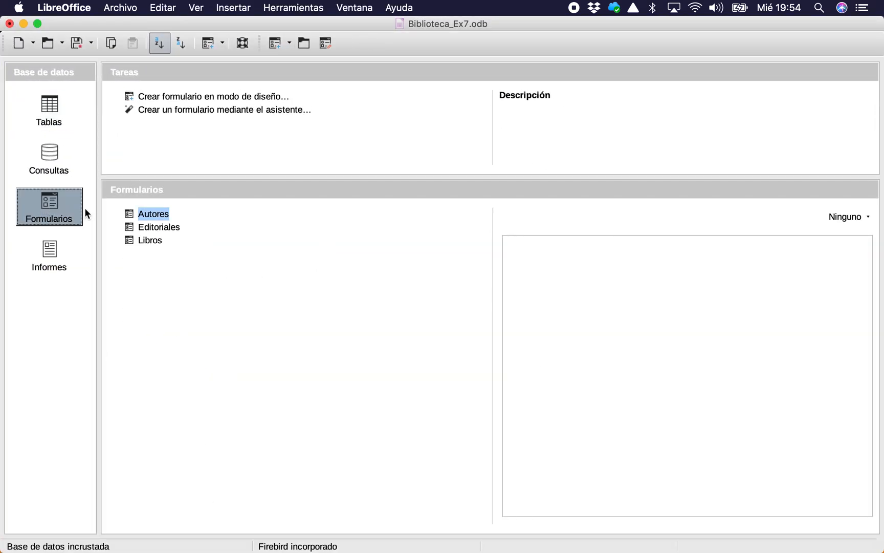
click(159, 228)
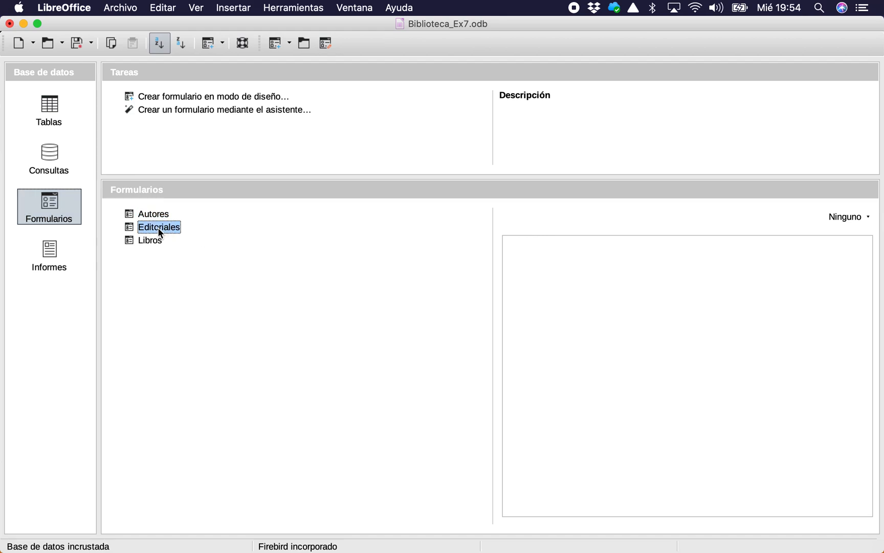
right_click(158, 228)
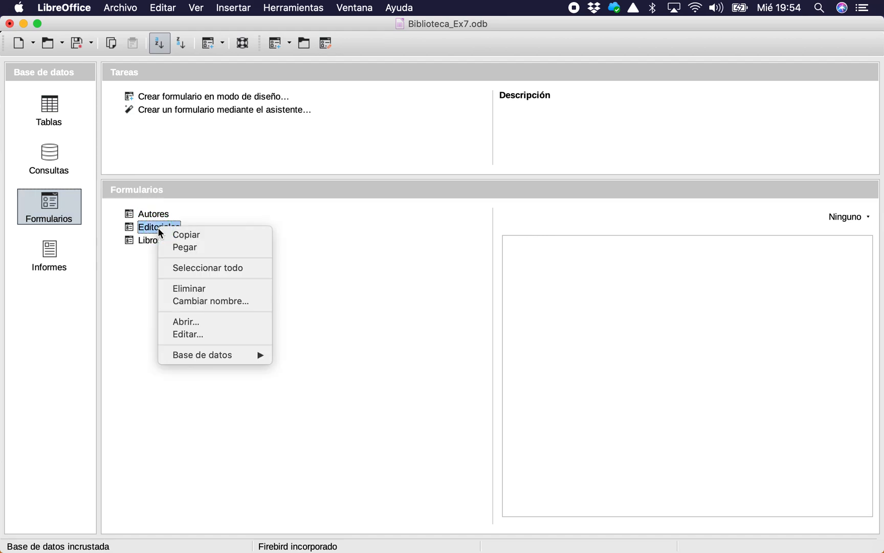
click(199, 321)
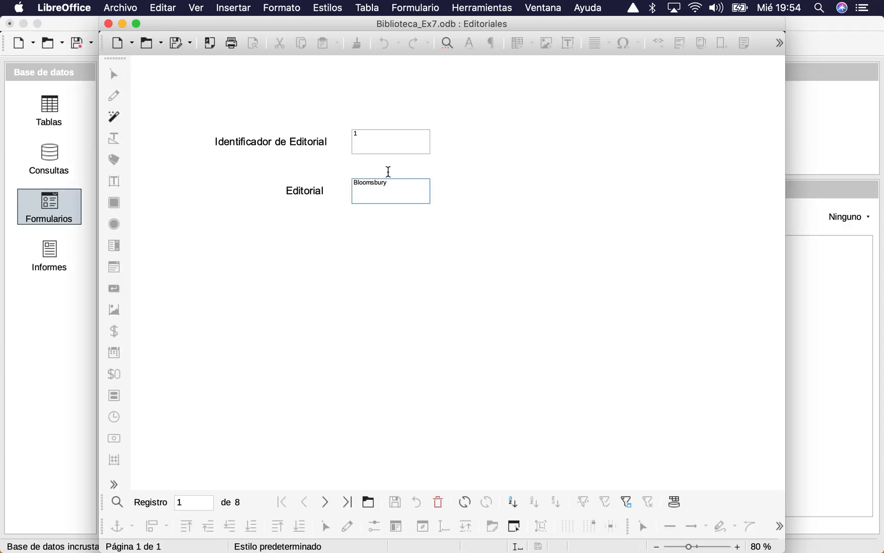
Advance through the form to a new blank record and add the publisher Santillana, leaving the identifier automatic.
click(327, 500)
click(327, 500)
click(327, 500)
click(326, 501)
click(327, 500)
click(327, 500)
click(326, 500)
click(327, 500)
click(376, 190)
text(Santi)
text(ana)
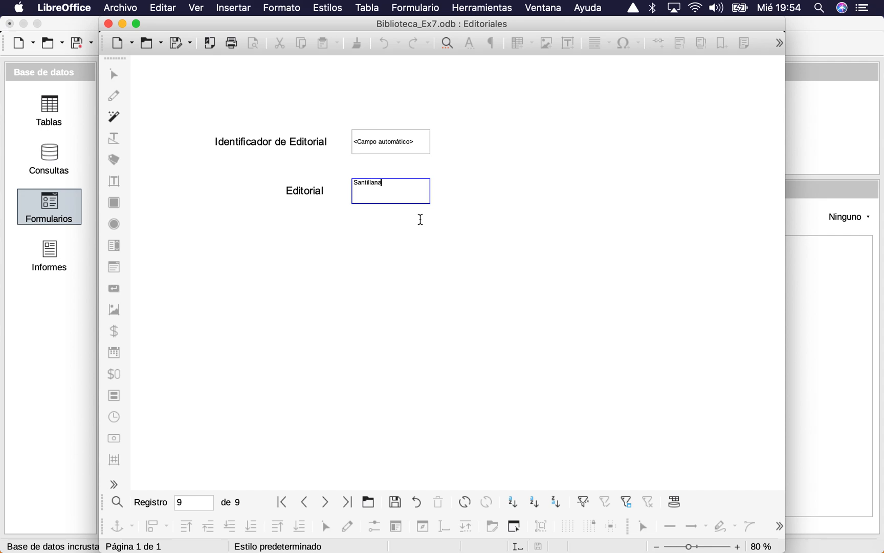
key(Tab)
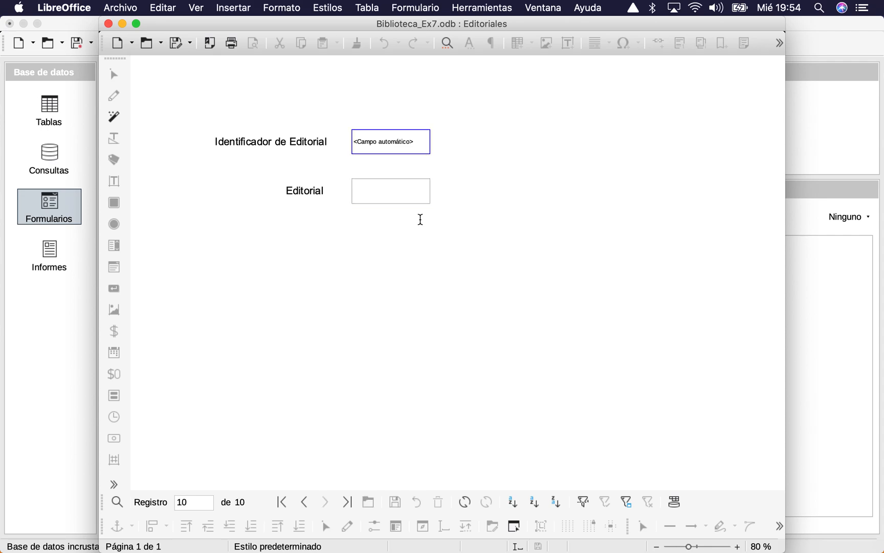
Check the new Santillana record in the form and in the Editoriales table.
click(304, 502)
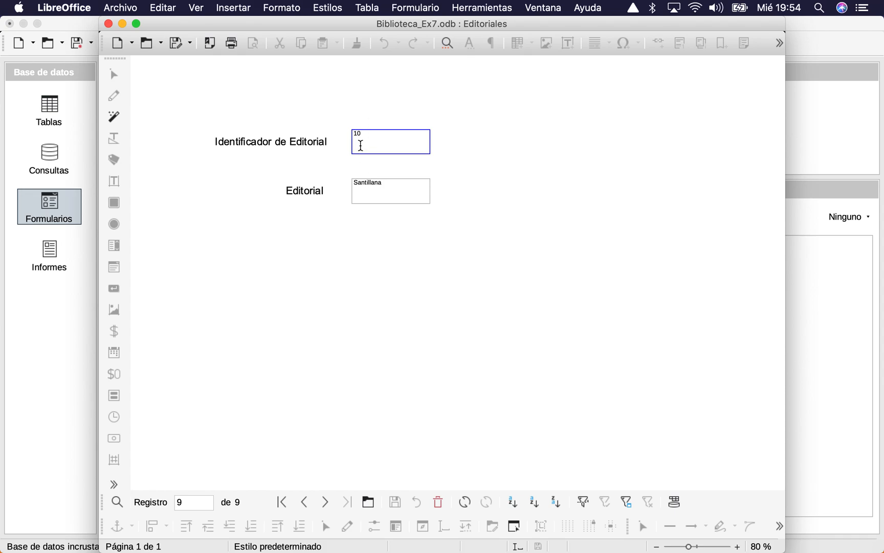
click(47, 107)
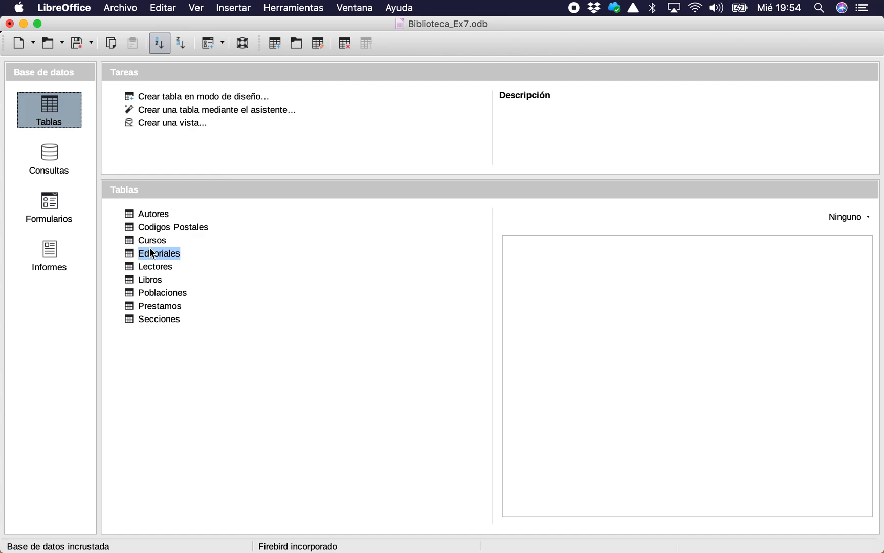
double_click(152, 252)
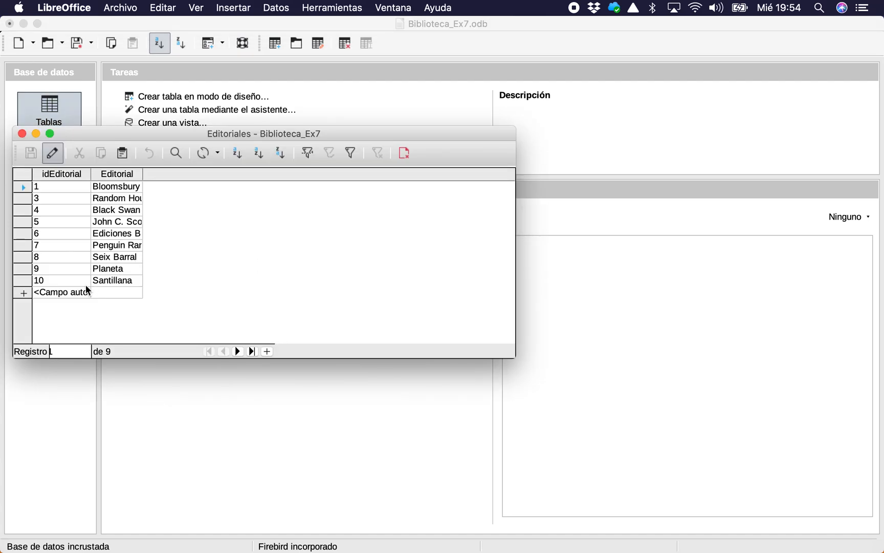
Close the Editoriales table, and save and close the Biblioteca_Ex7 database.
click(21, 135)
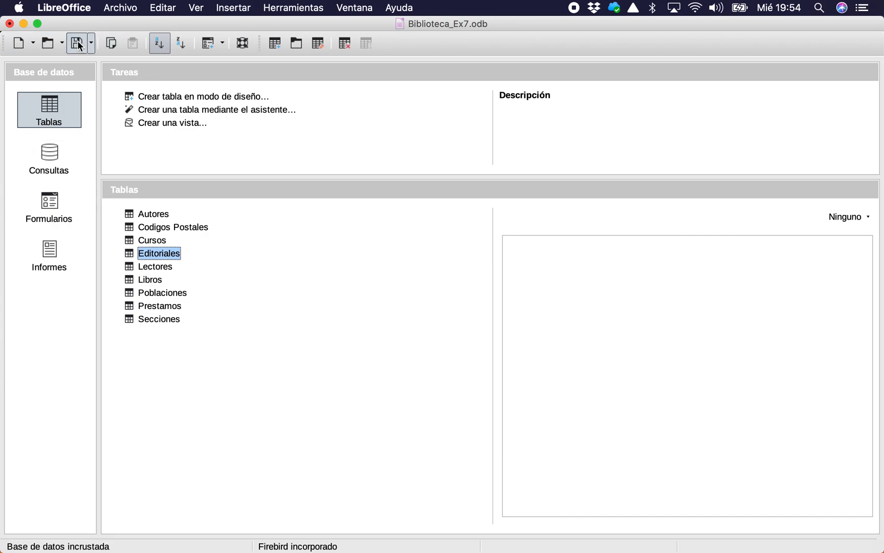
click(9, 23)
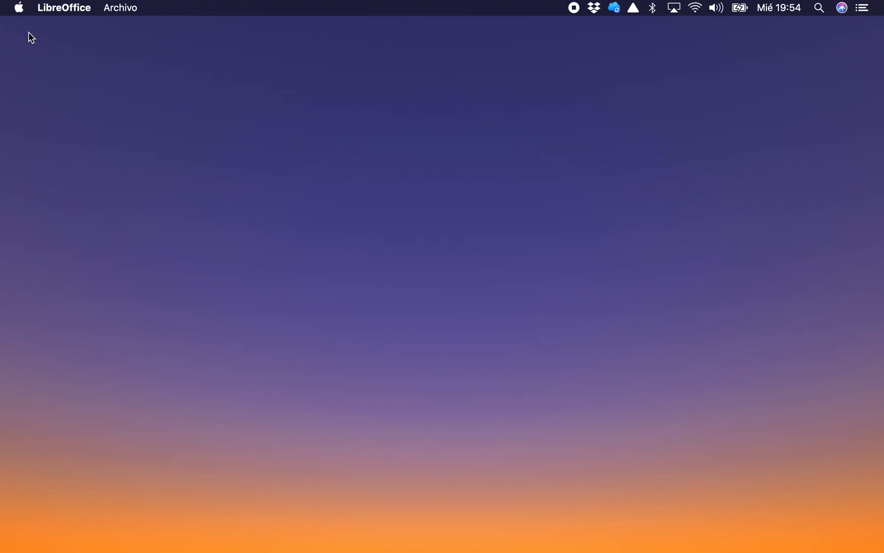